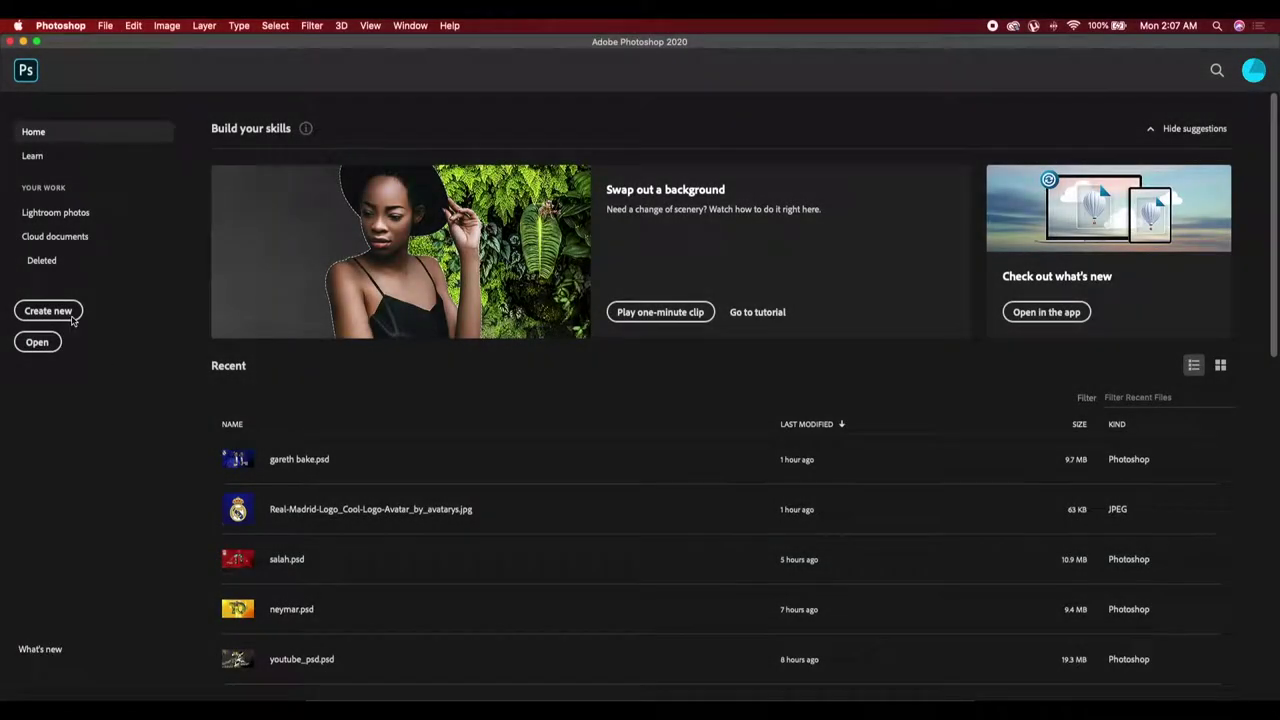
Start a new document from the Photoshop Home screen
{"action": "left_click", "coordinate": [70, 313]}
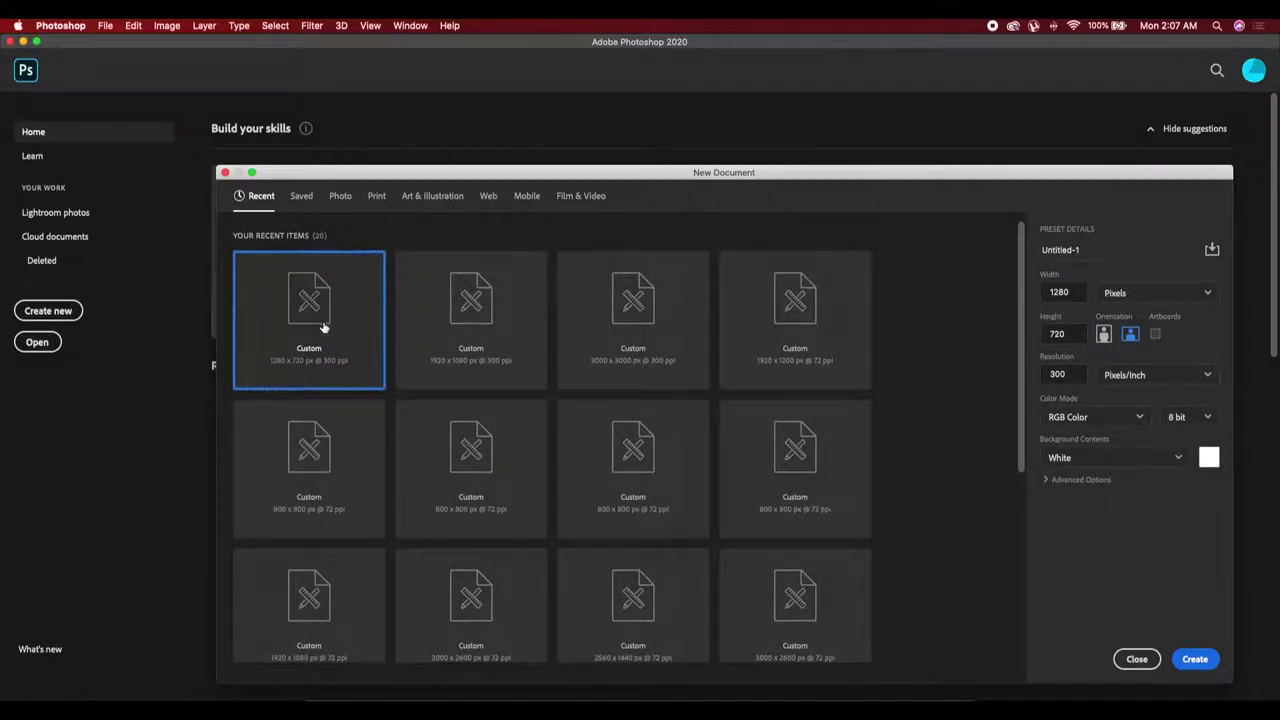
Create a blank 1280 × 720 px, 300 ppi document
{"action": "left_click", "coordinate": [1058, 293]}
{"action": "left_click", "coordinate": [1064, 335]}
{"action": "left_click", "coordinate": [1068, 374]}
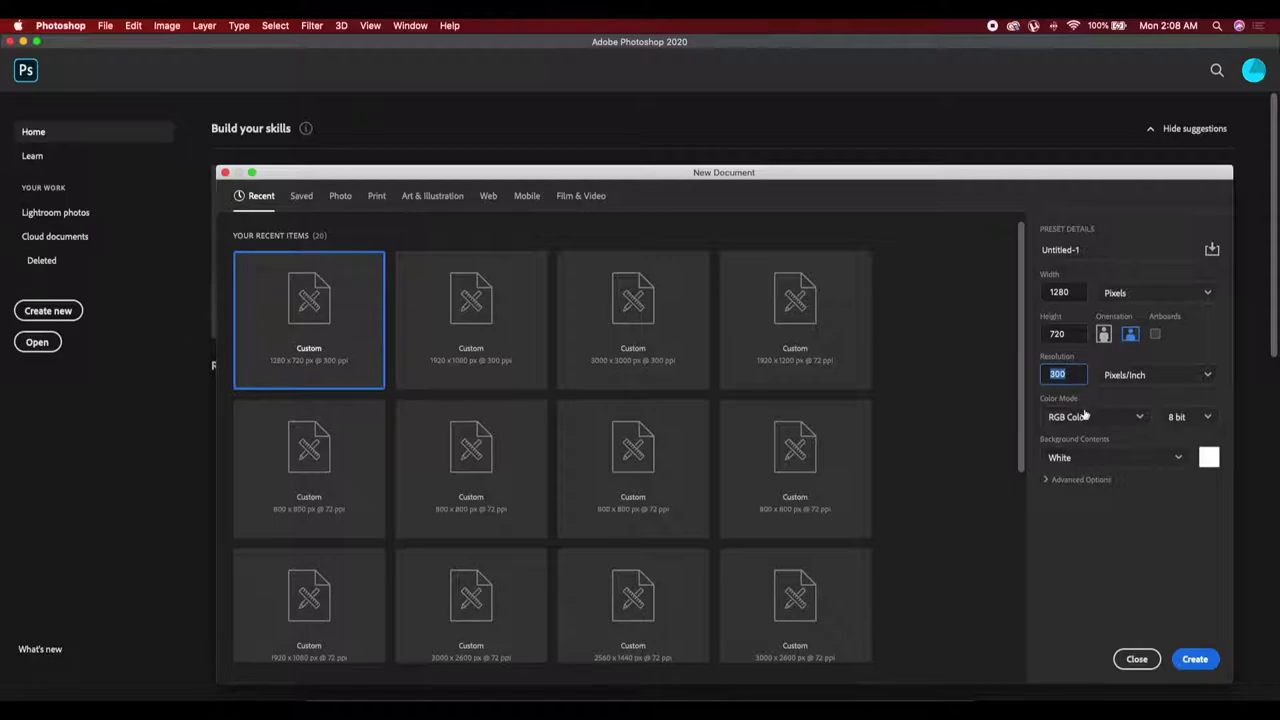
{"action": "left_click", "coordinate": [1196, 660]}
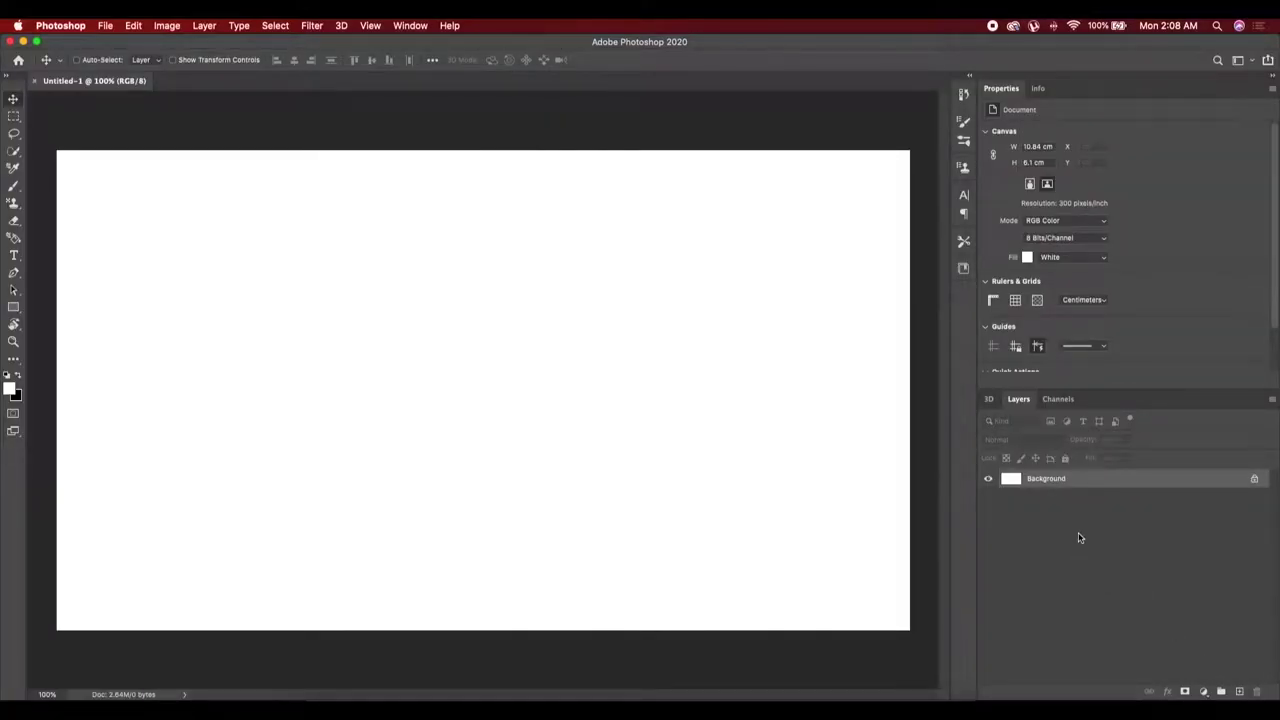
Add a Solid Color fill layer in blue #102ba0 covering the canvas
{"action": "left_click", "coordinate": [1204, 692]}
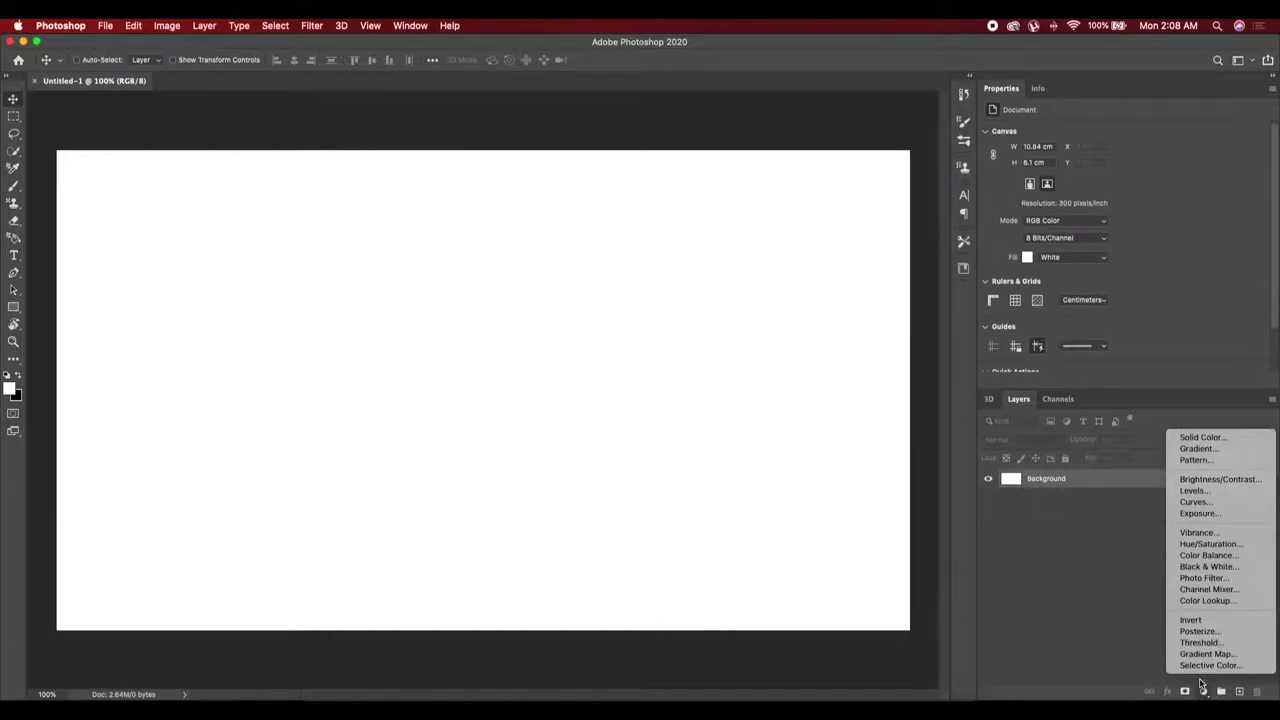
{"action": "left_click", "coordinate": [1200, 437]}
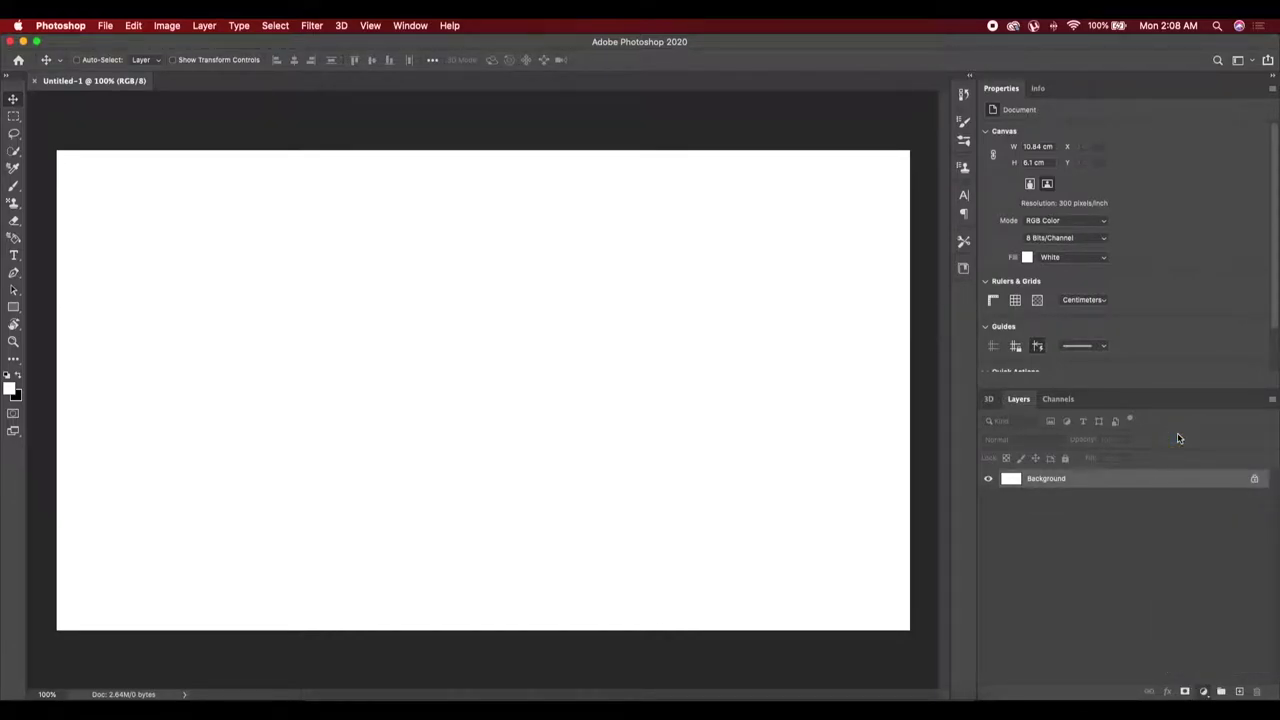
{"action": "left_click", "coordinate": [819, 379]}
{"action": "left_click", "coordinate": [789, 376]}
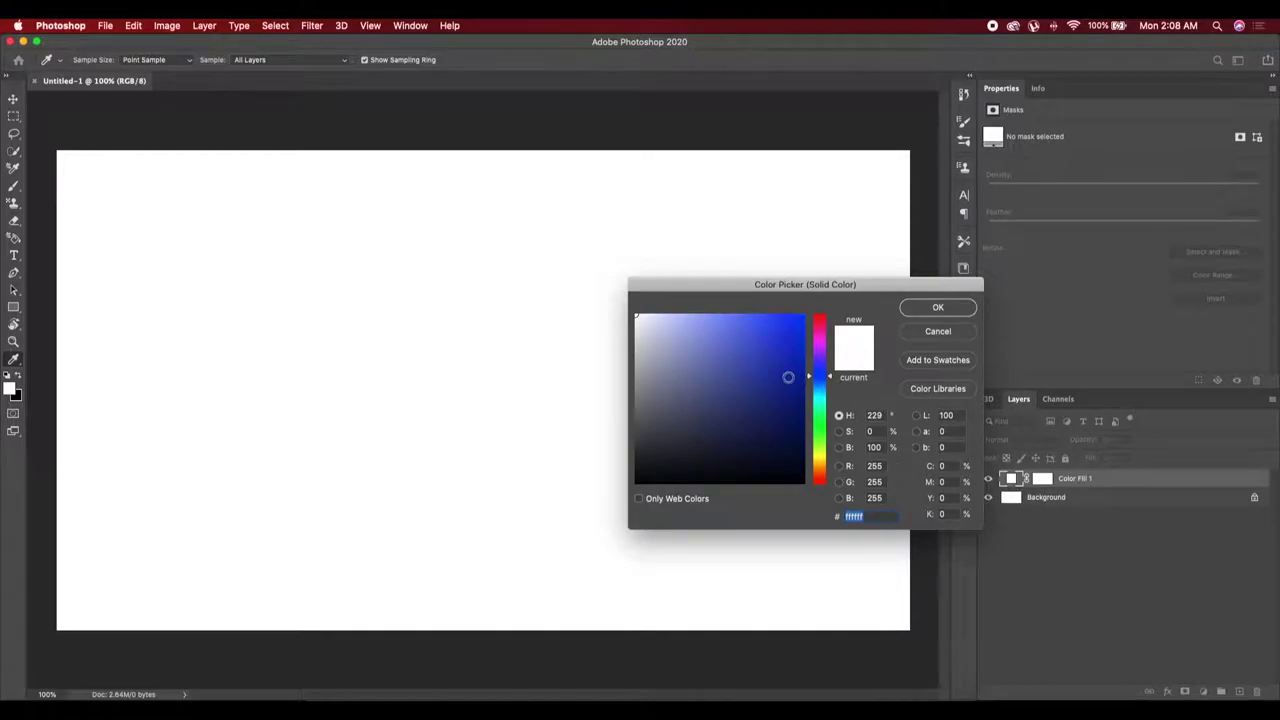
{"action": "left_click", "coordinate": [936, 308]}
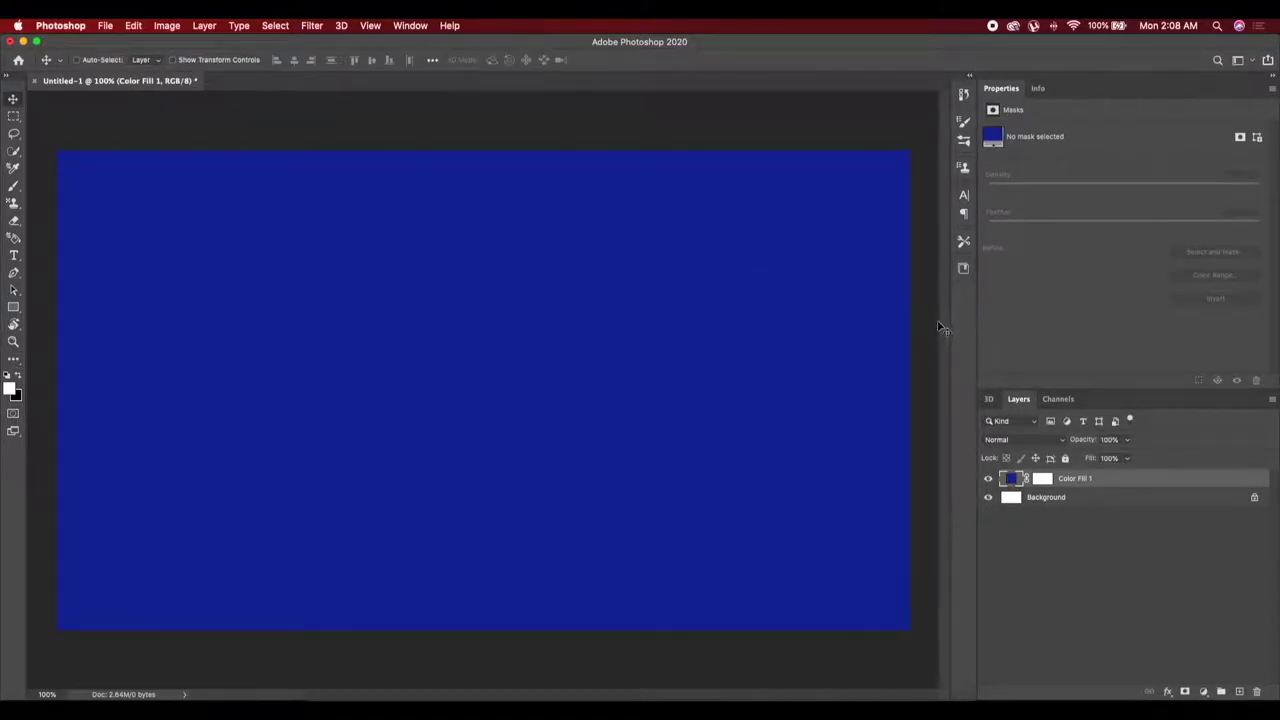
{"action": "left_click", "coordinate": [105, 27]}
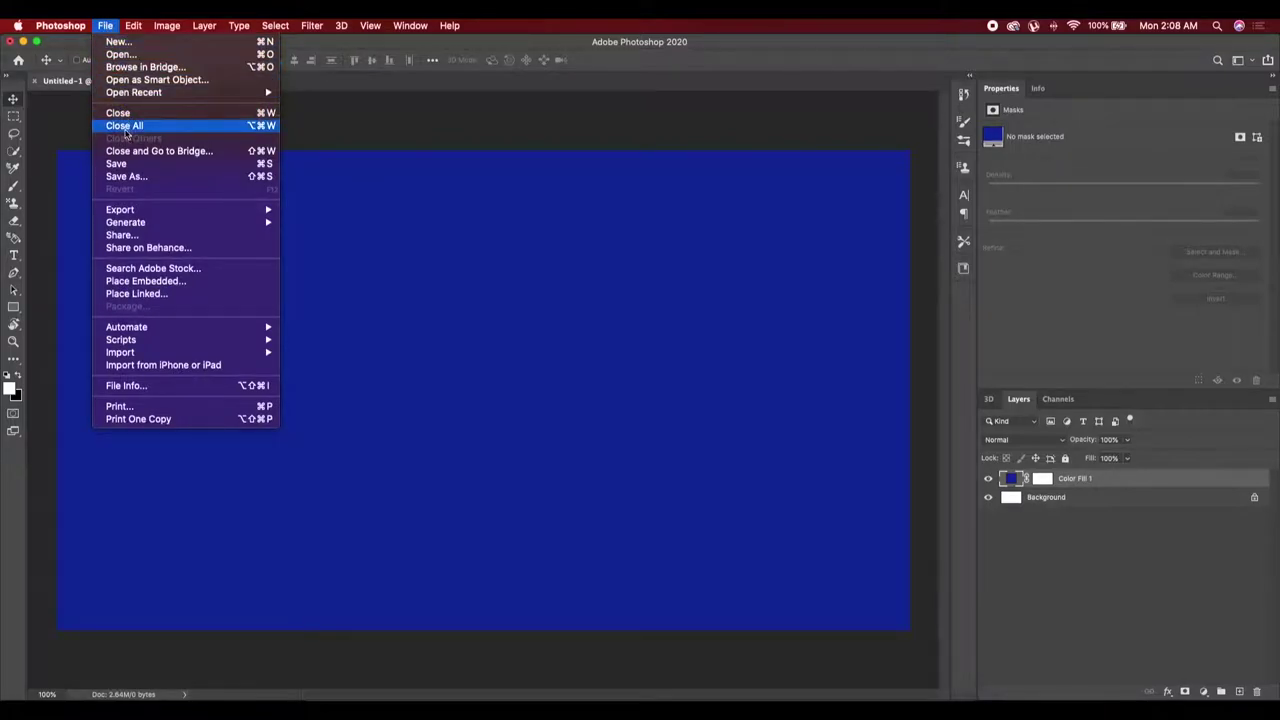
Place the kylian-mbappe-psg PNG as an embedded layer covering the canvas
{"action": "left_click", "coordinate": [150, 282]}
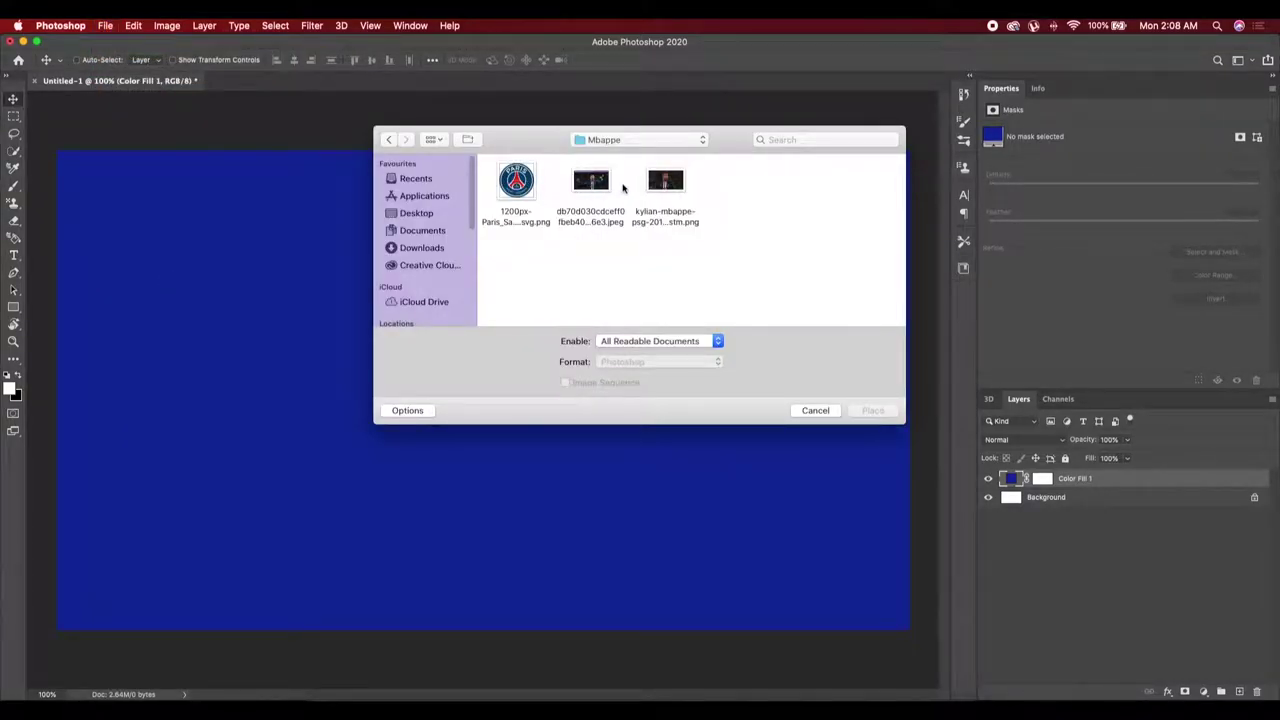
{"action": "left_click", "coordinate": [662, 188]}
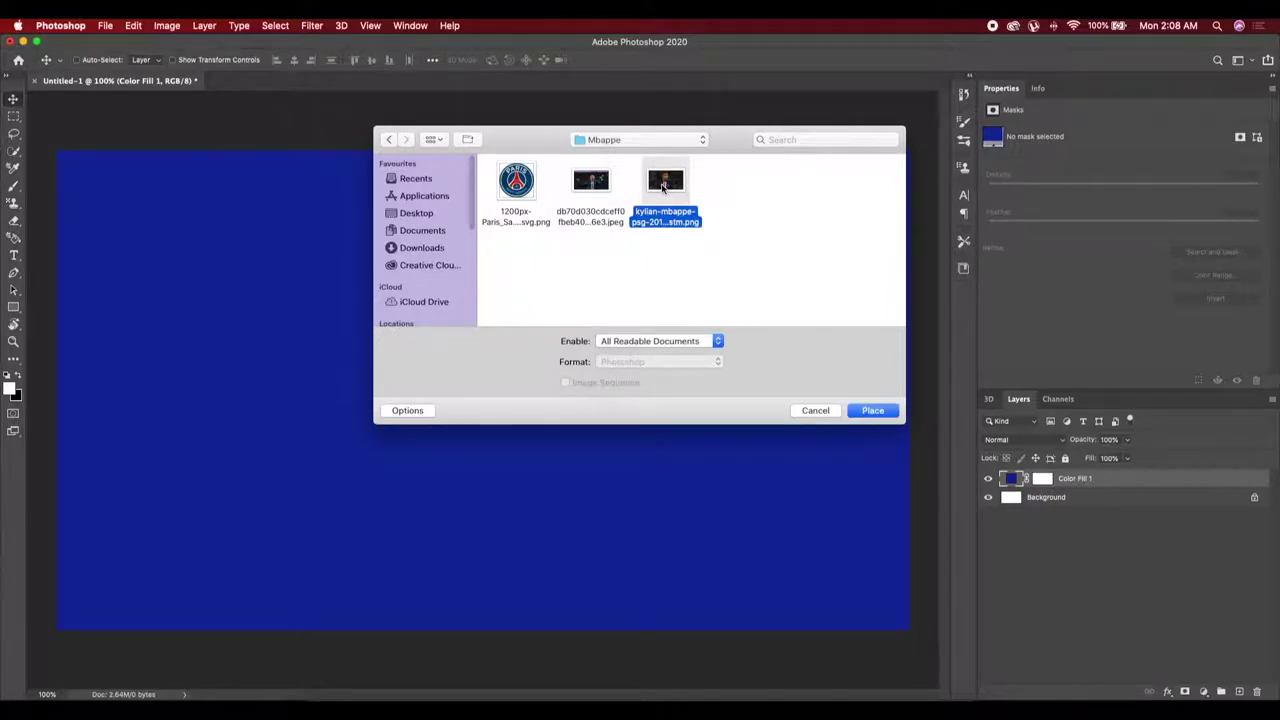
{"action": "left_click", "coordinate": [872, 411]}
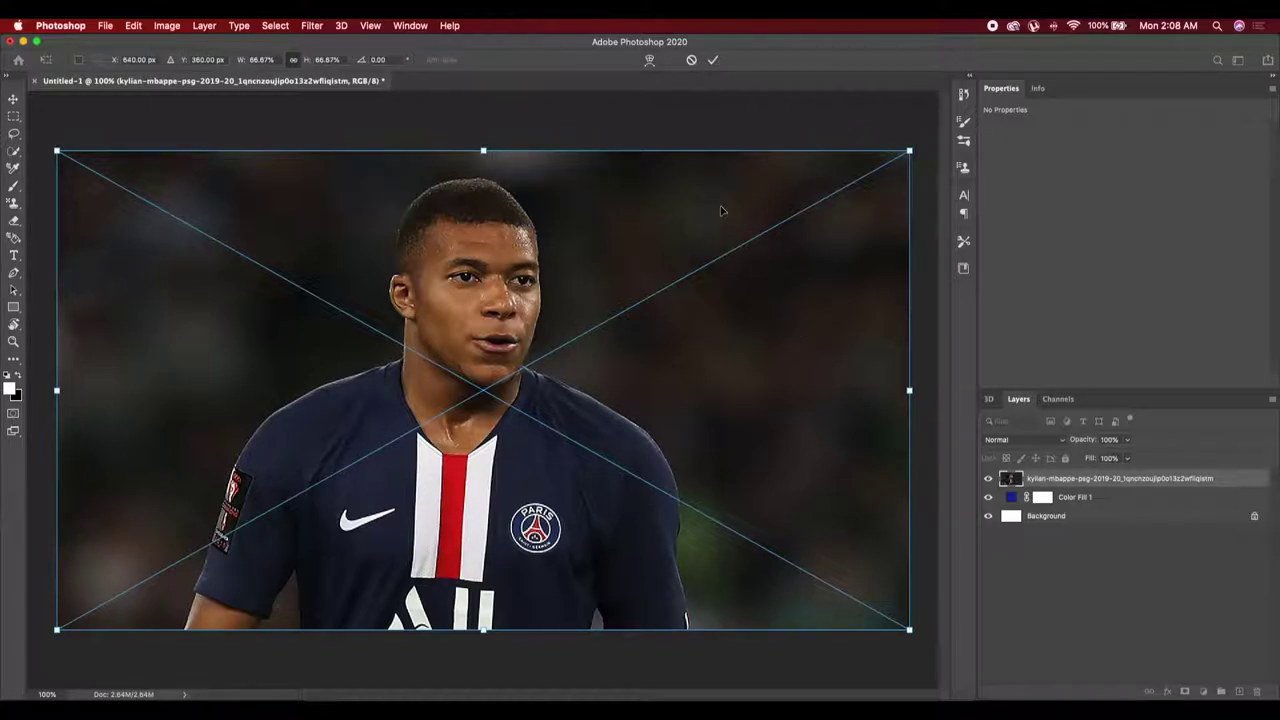
{"action": "left_click", "coordinate": [718, 60]}
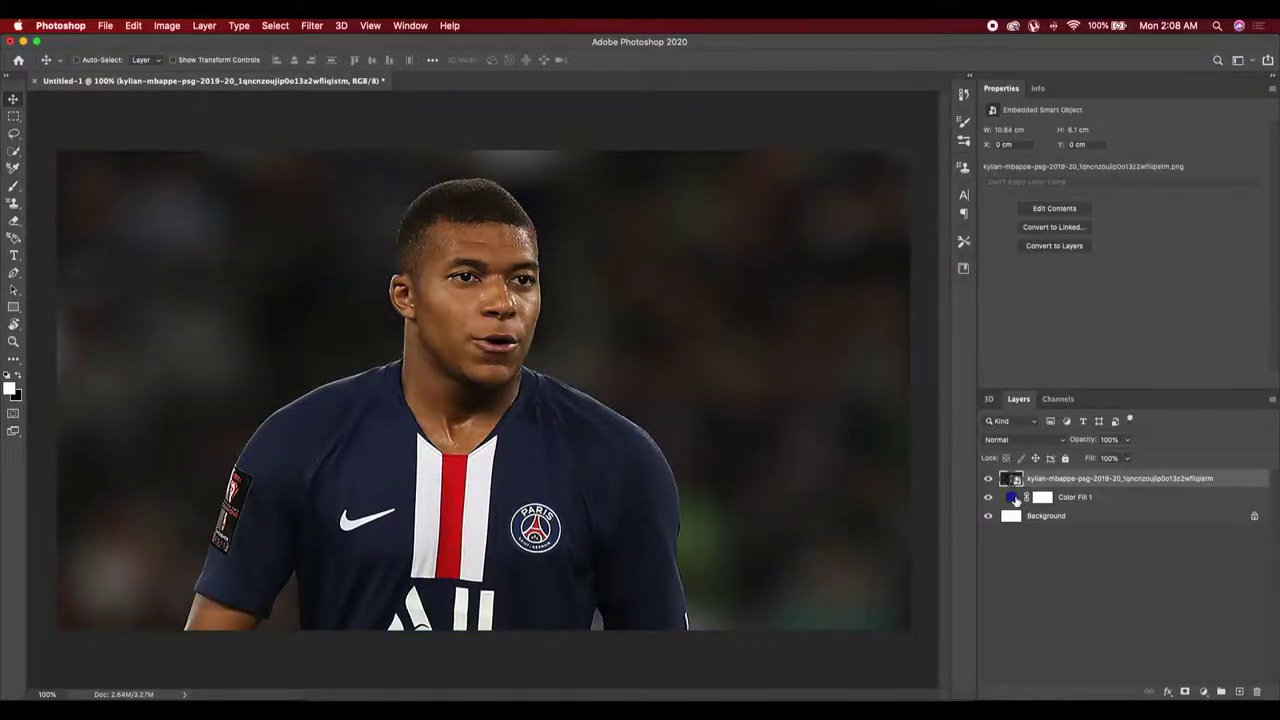
Recolour the fill layer to navy #141b2b sampled from the jersey
{"action": "double_click", "coordinate": [1011, 497]}
{"action": "left_click", "coordinate": [612, 466]}
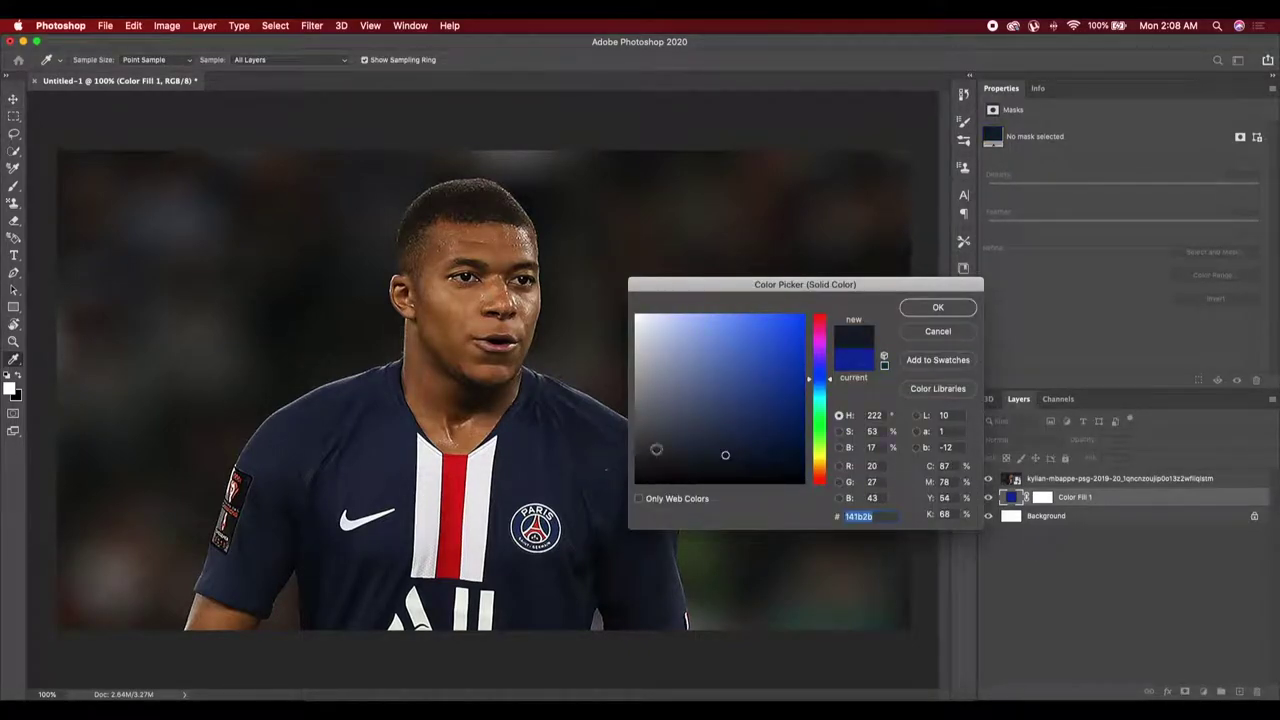
{"action": "left_click", "coordinate": [940, 308]}
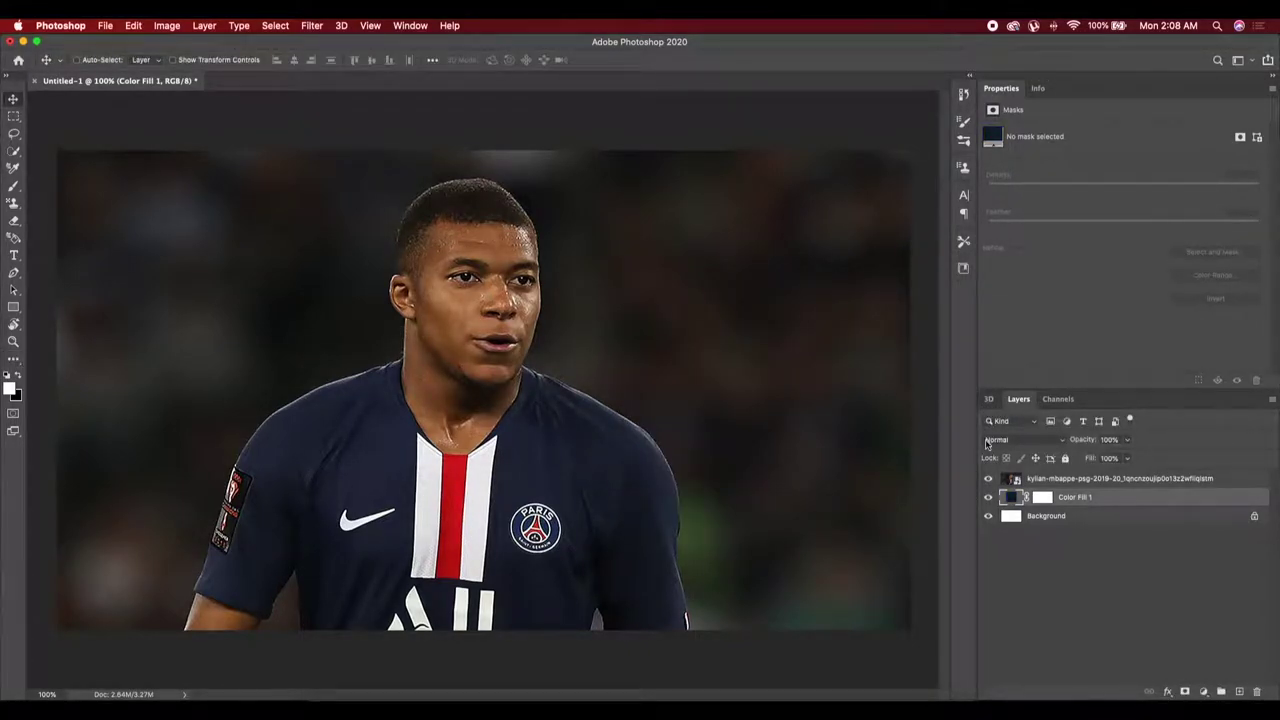
Set the Mbappe photo layer's blend mode to Soft Light
{"action": "left_click", "coordinate": [1011, 482]}
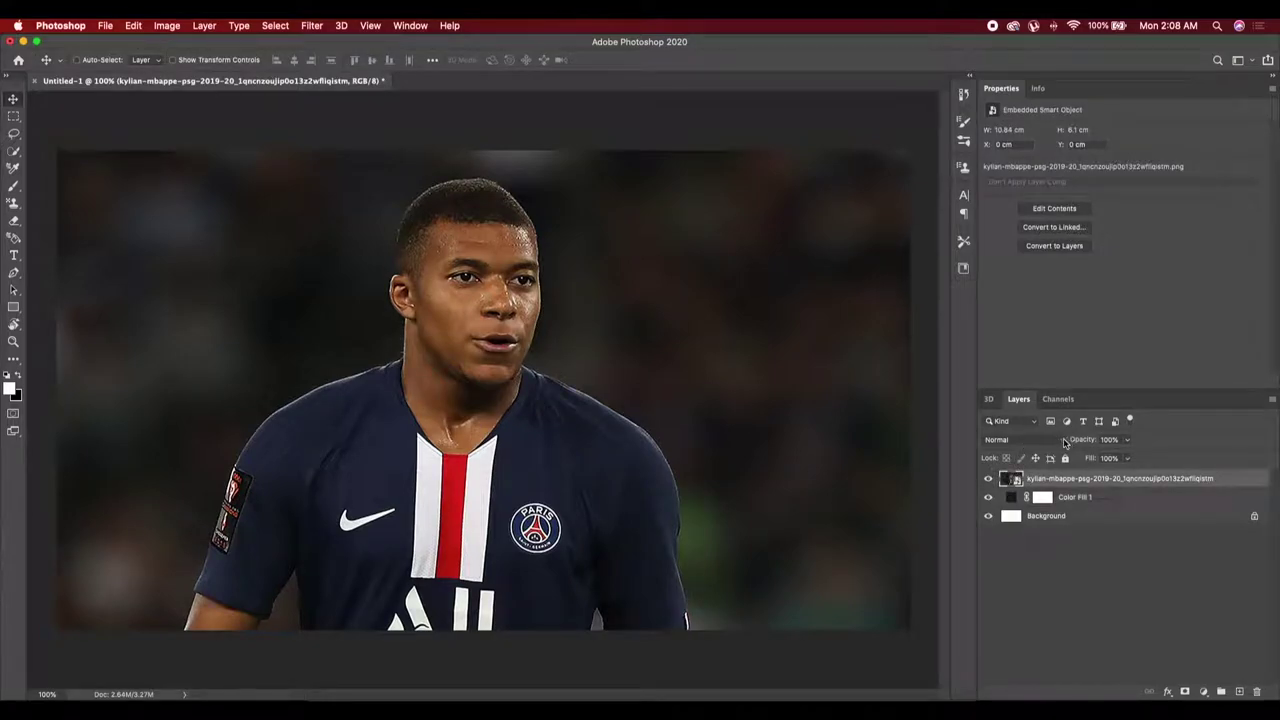
{"action": "left_click", "coordinate": [1062, 440]}
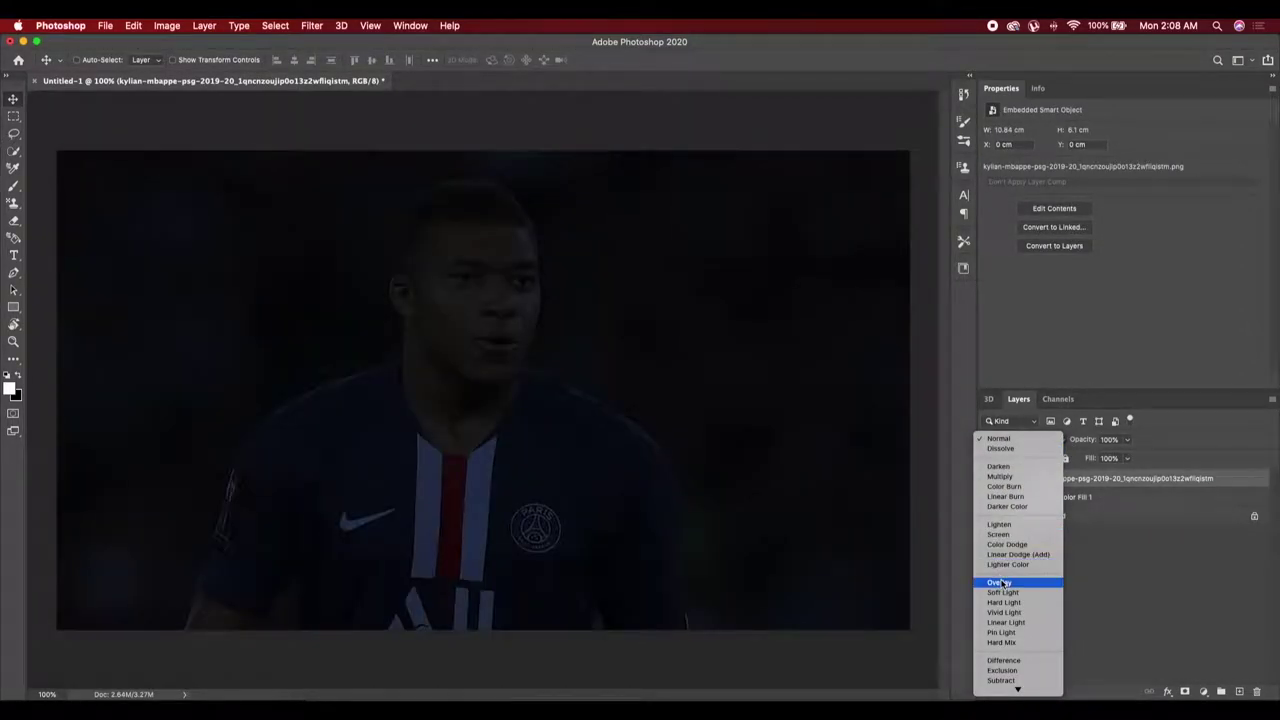
{"action": "left_click", "coordinate": [1001, 590]}
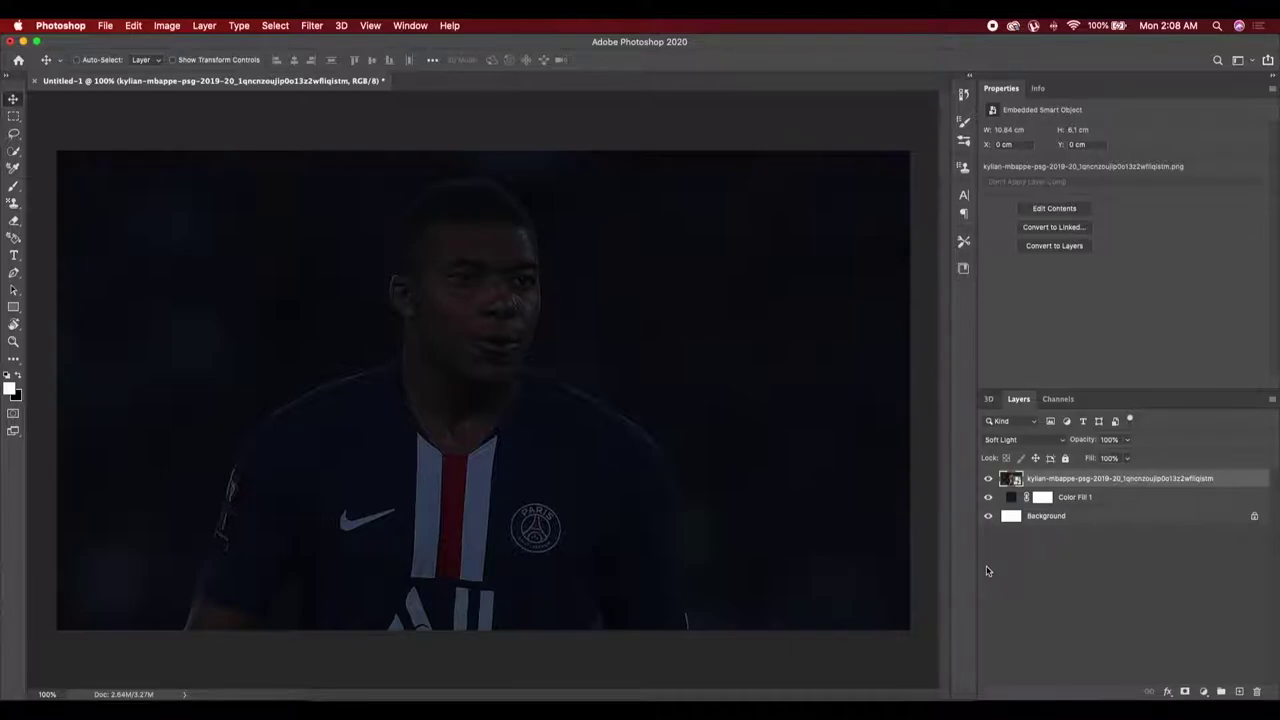
{"action": "key", "text": "super+minus"}
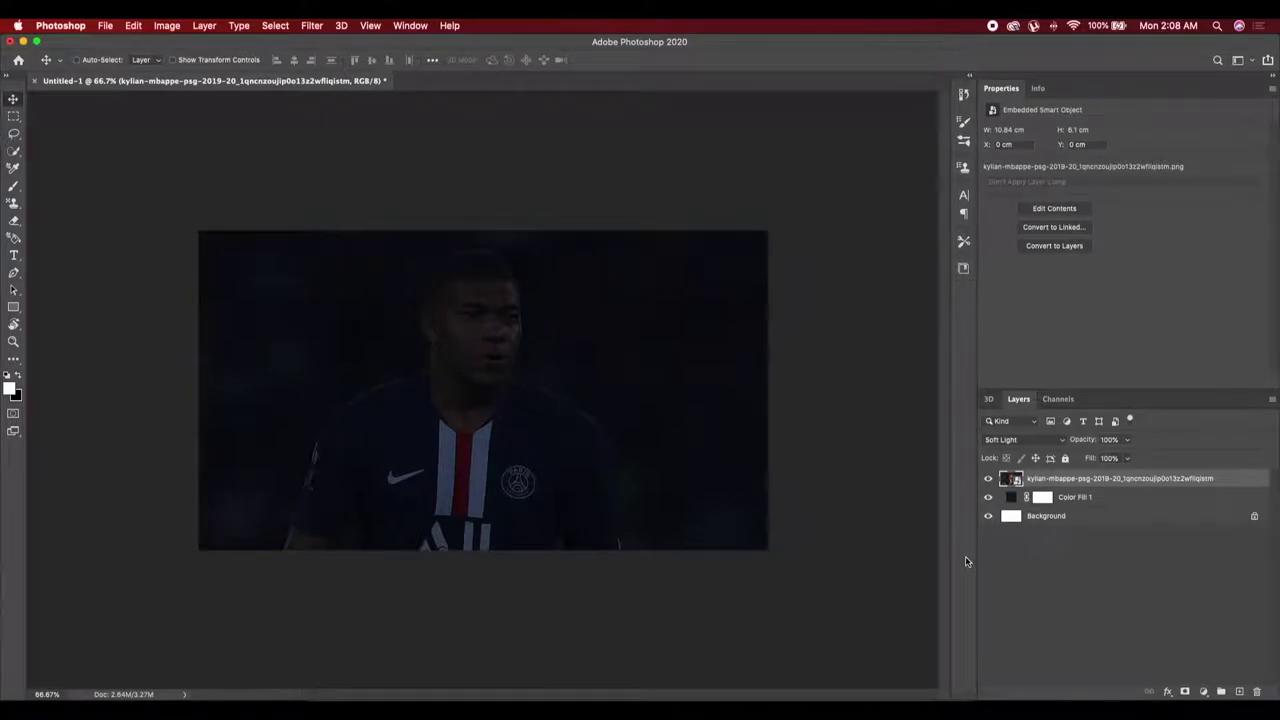
On a new layer, paint a soft white glow top-left and black over the right side
{"action": "left_click", "coordinate": [1240, 692]}
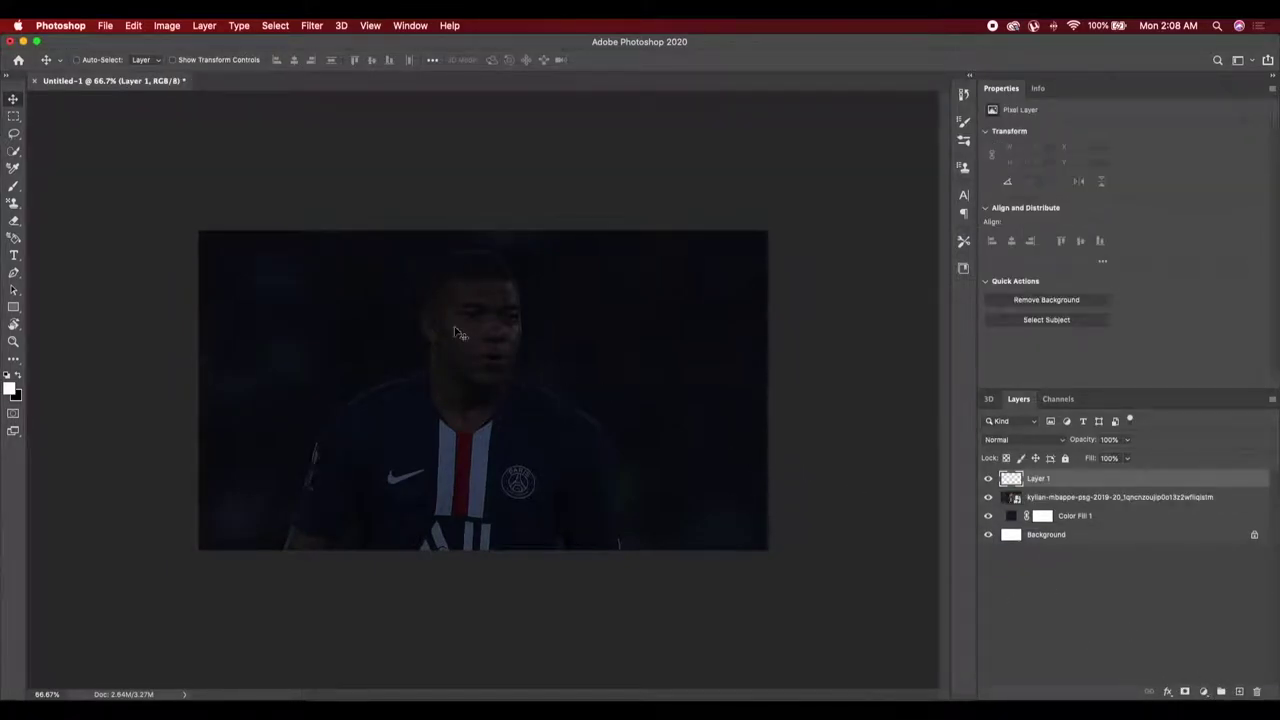
{"action": "left_click", "coordinate": [13, 188]}
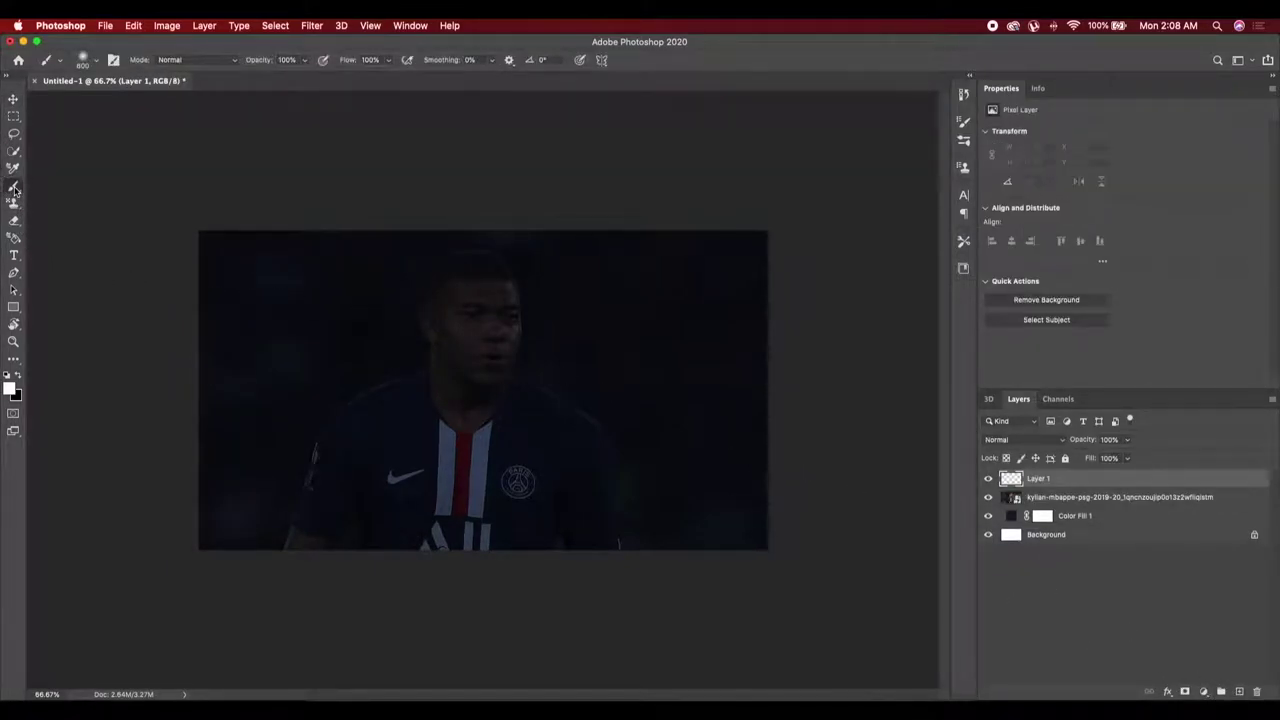
{"action": "left_click", "coordinate": [205, 240]}
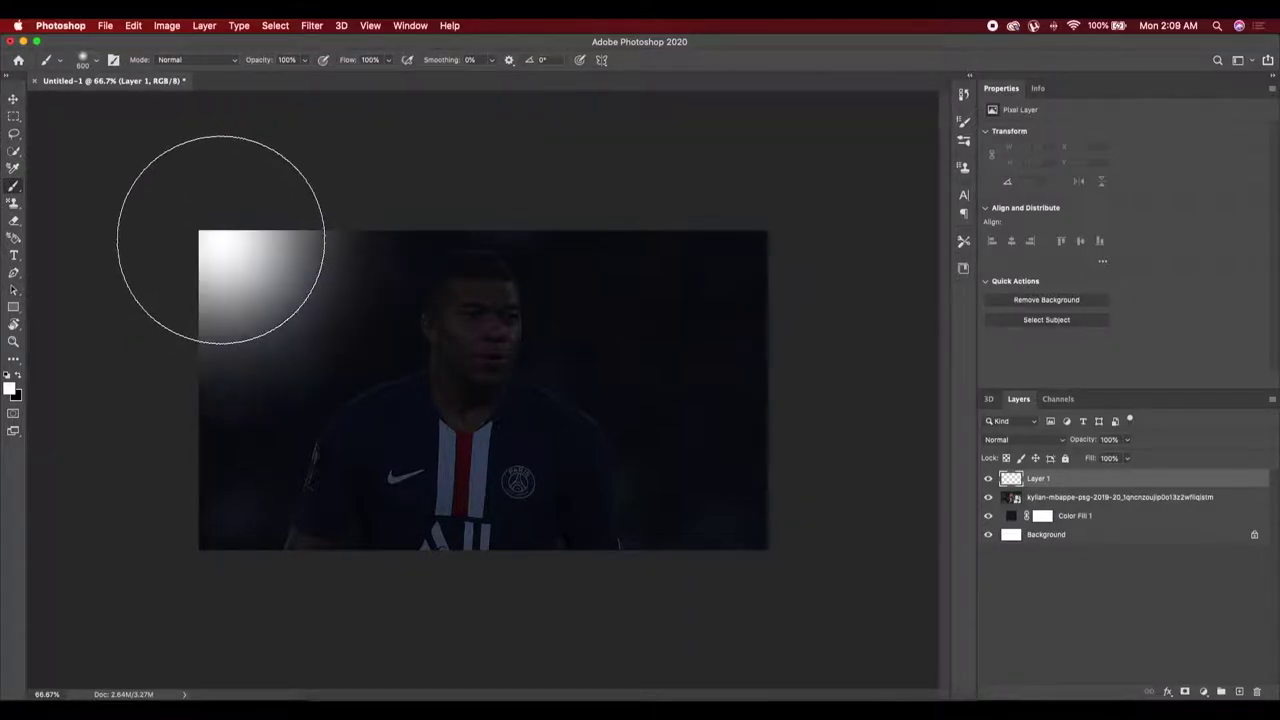
{"action": "left_click", "coordinate": [802, 471]}
{"action": "left_click_drag", "start_coordinate": [802, 471], "coordinate": [762, 564]}
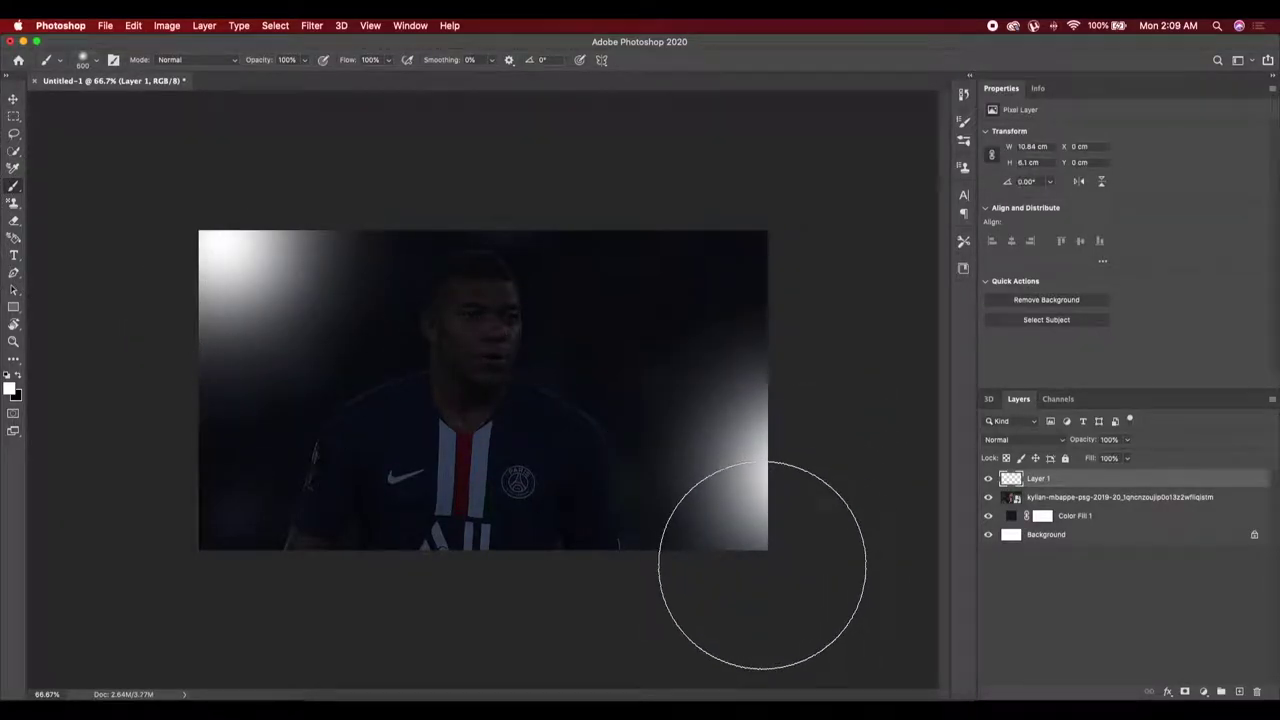
{"action": "key", "text": "super+z"}
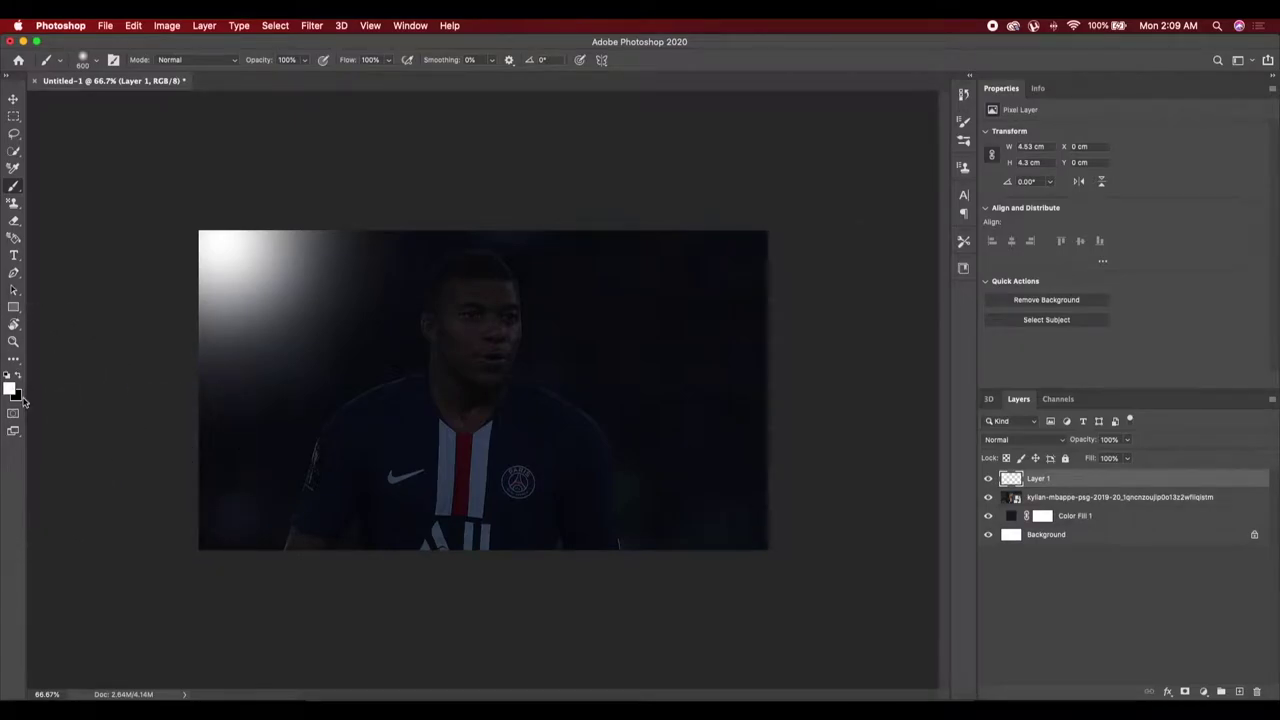
{"action": "key", "text": "c"}
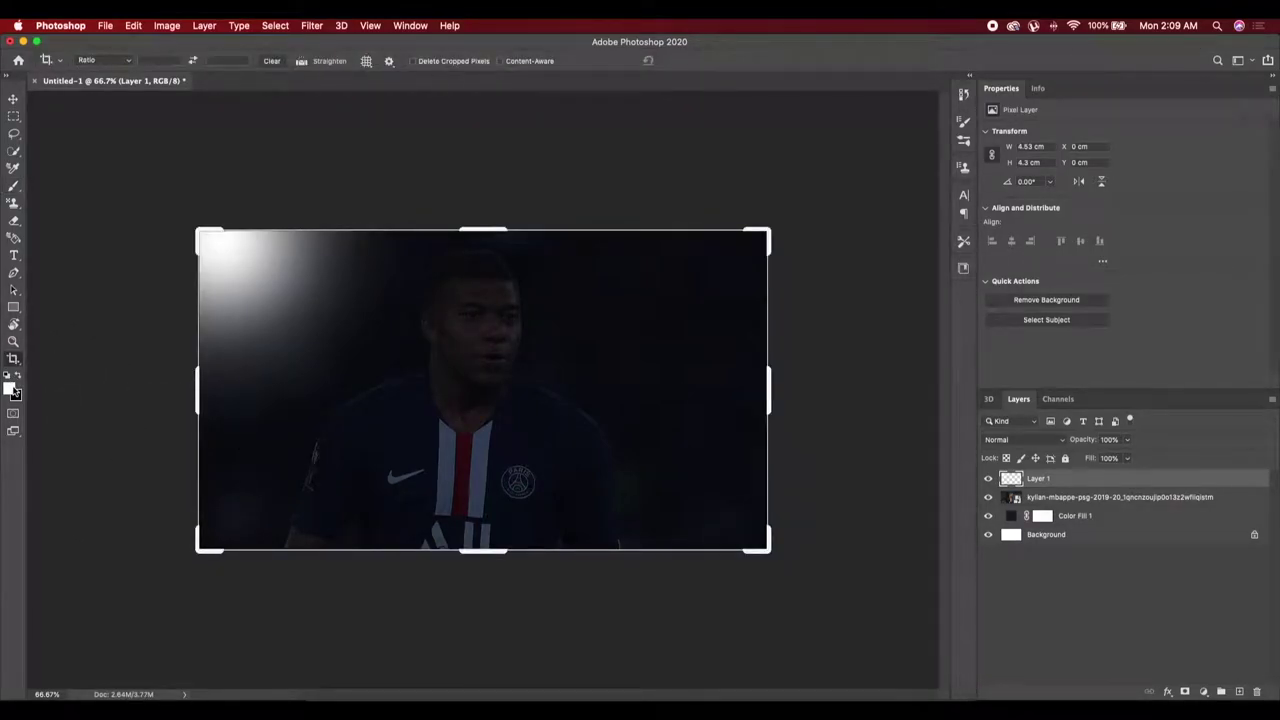
{"action": "left_click", "coordinate": [13, 99]}
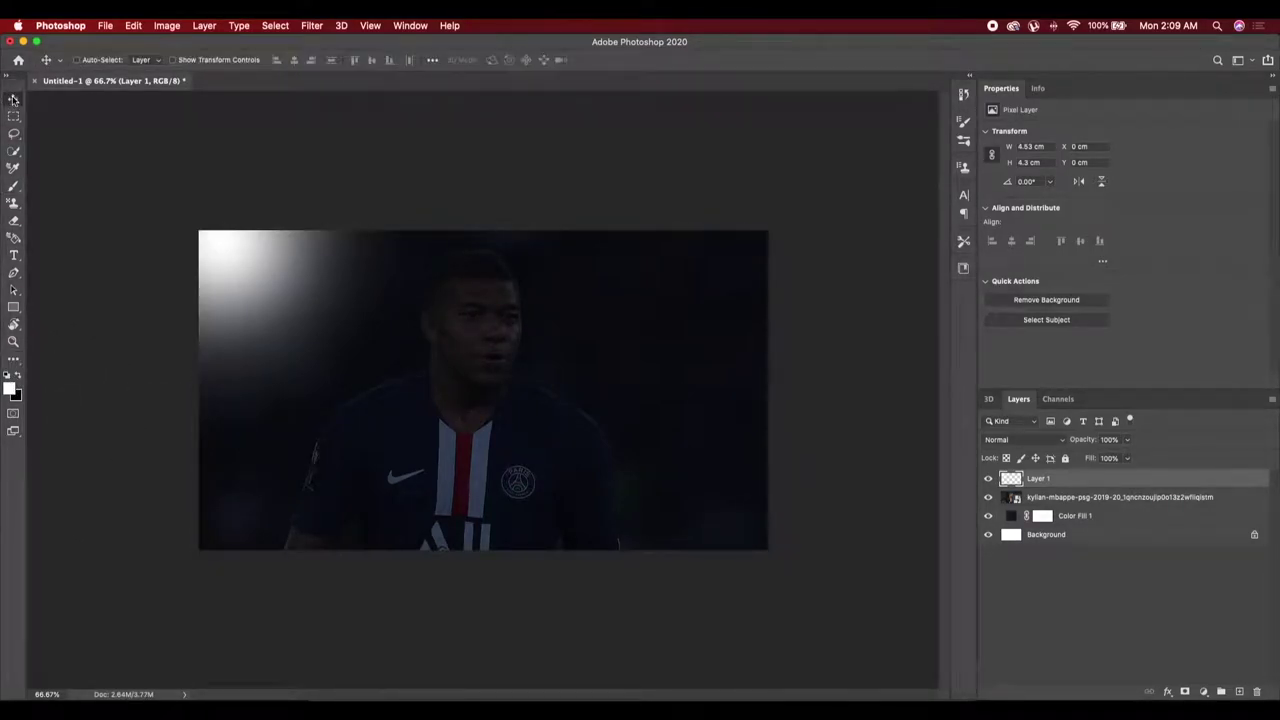
{"action": "left_click", "coordinate": [14, 186]}
{"action": "key", "text": "x"}
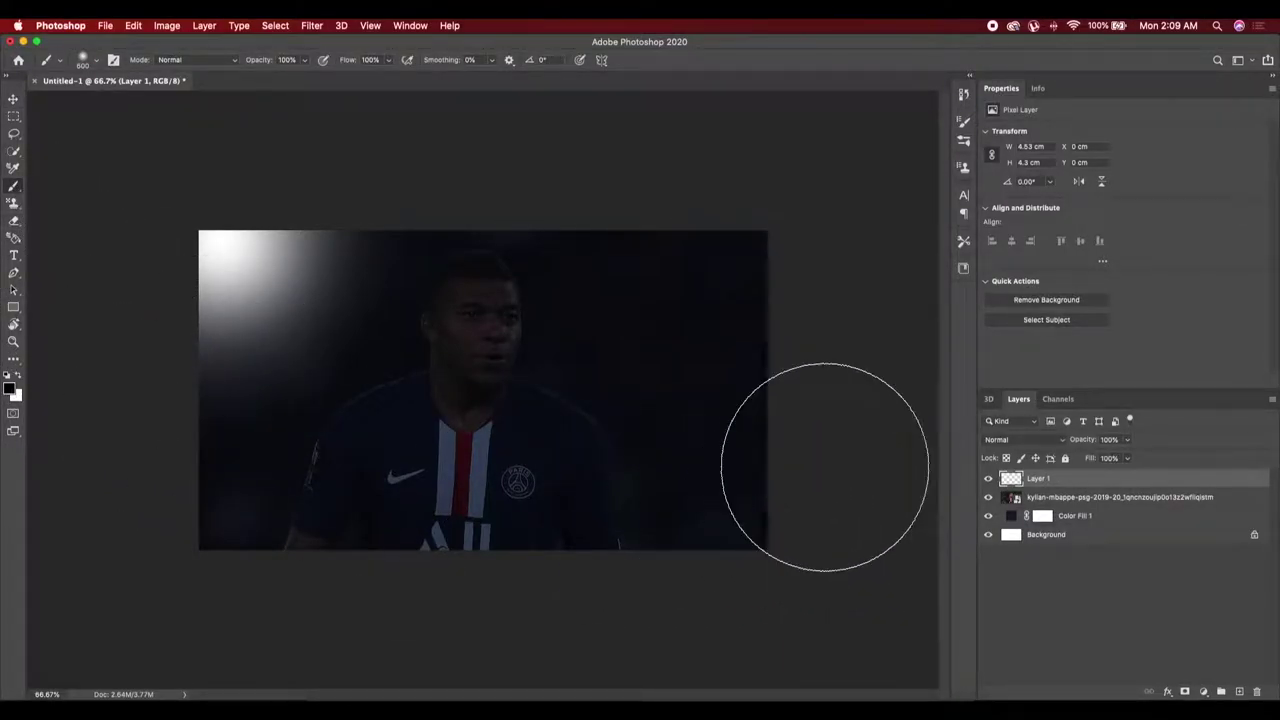
{"action": "left_click_drag", "start_coordinate": [815, 459], "coordinate": [709, 556]}
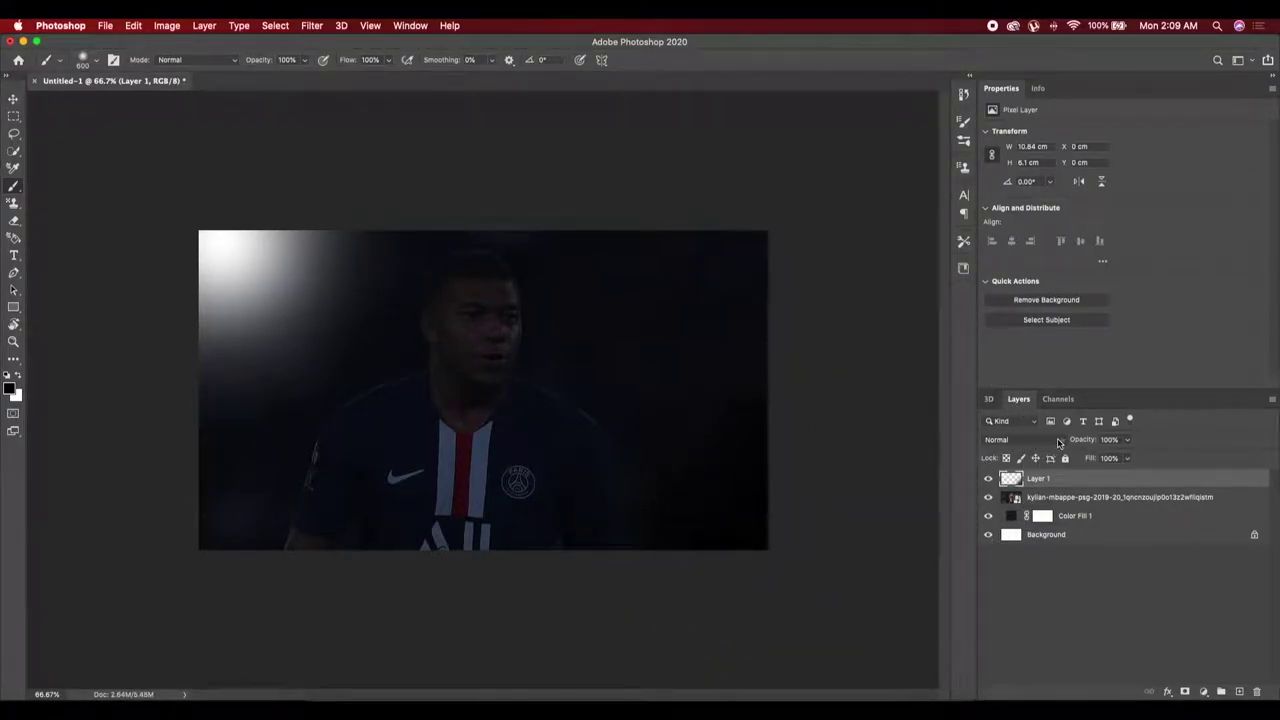
Set the light layer to Overlay and sample dark red for the fill layer
{"action": "left_click", "coordinate": [1056, 440]}
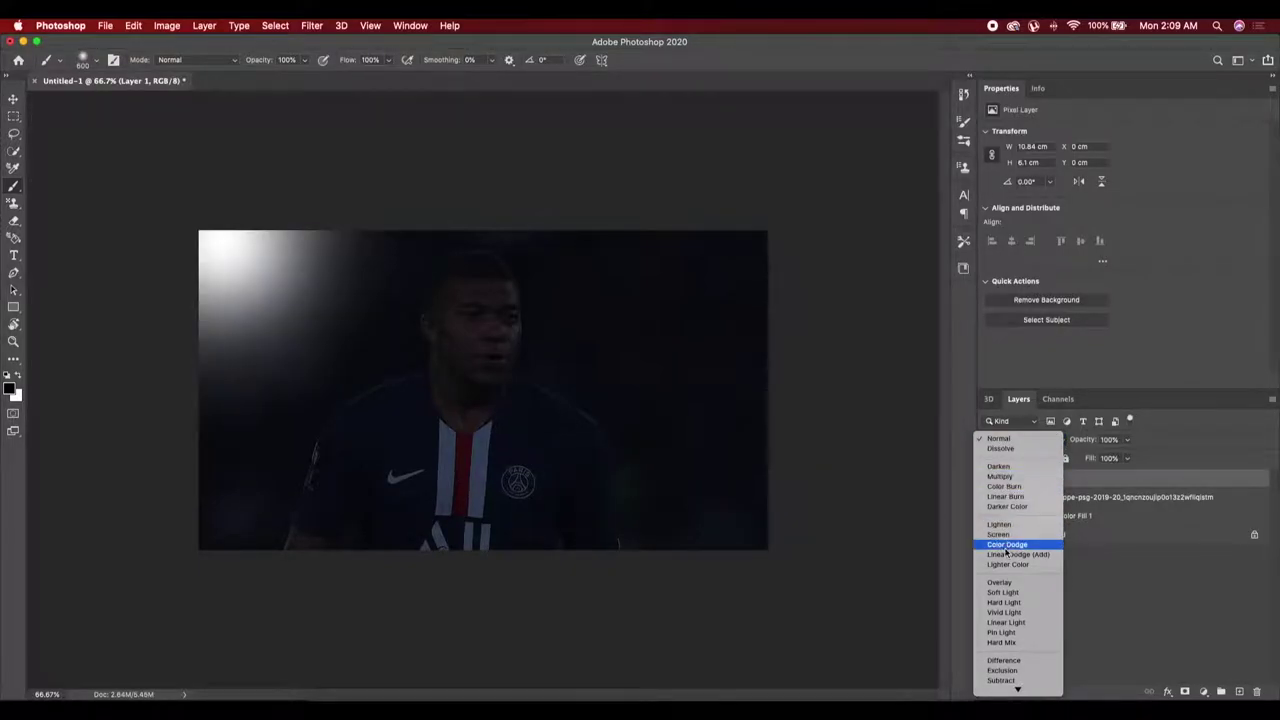
{"action": "left_click", "coordinate": [1000, 583]}
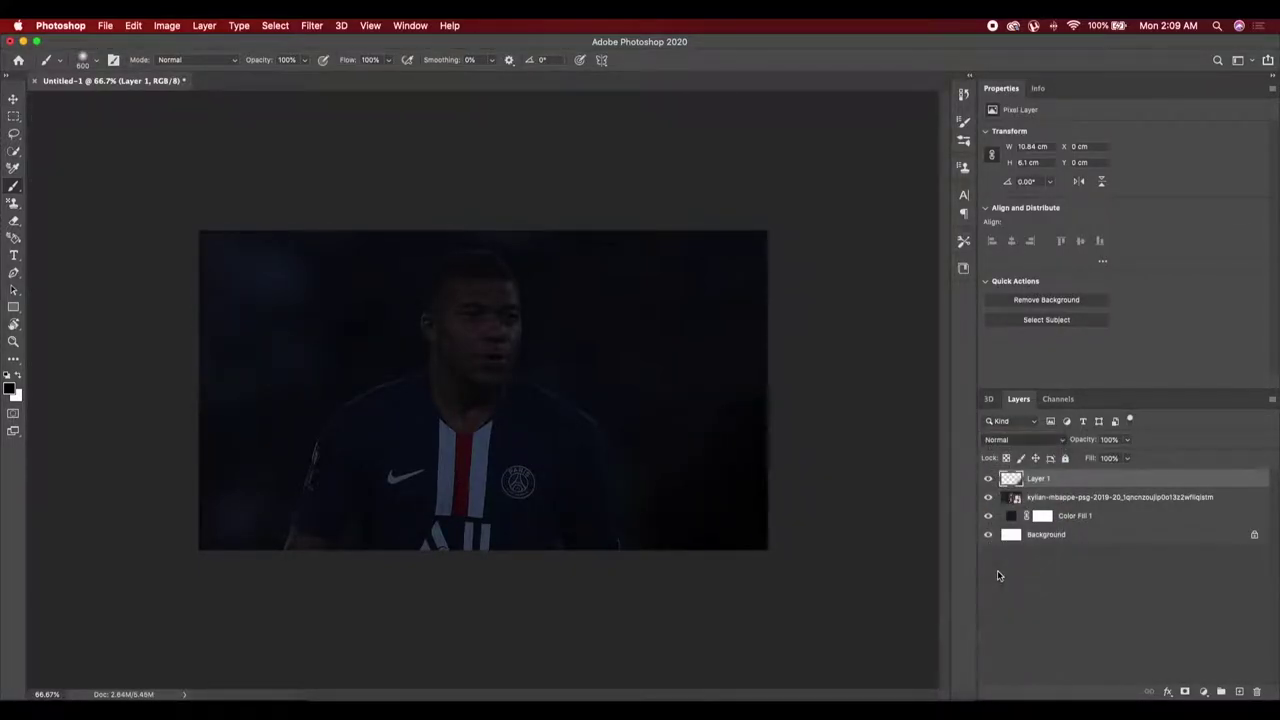
{"action": "double_click", "coordinate": [1010, 515]}
{"action": "left_click", "coordinate": [467, 467]}
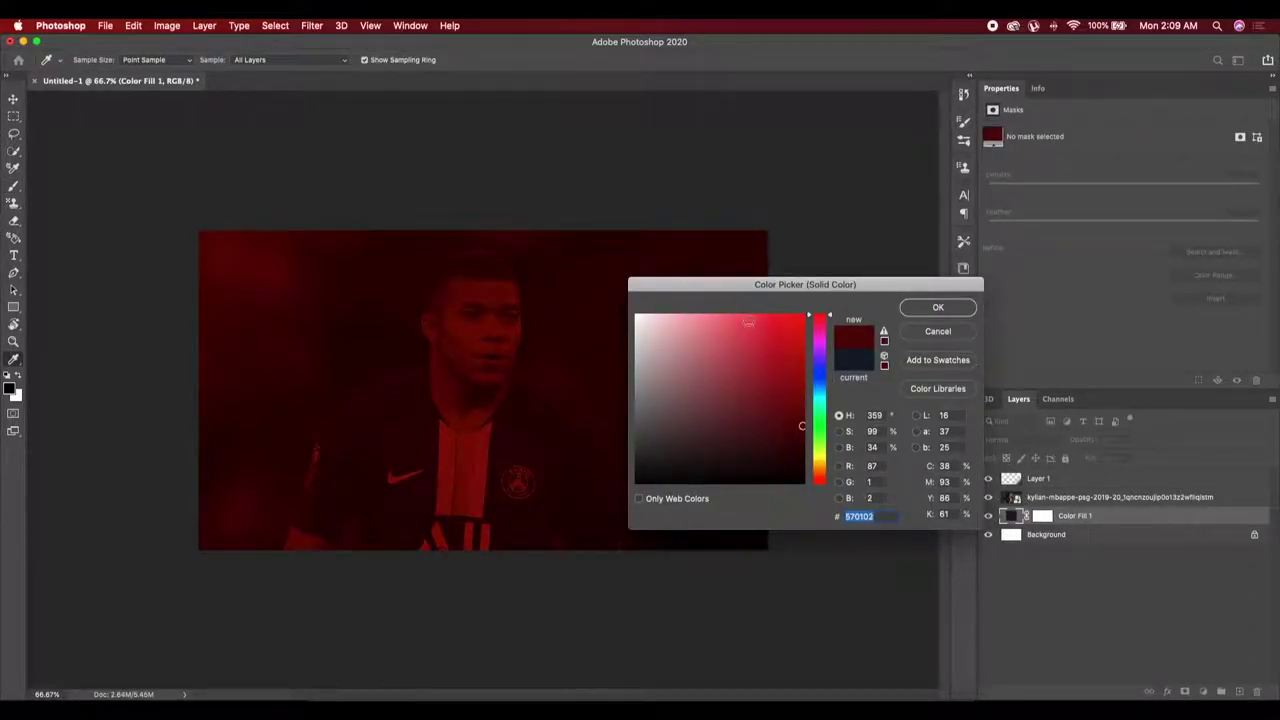
Confirm dark red #570102 as the Color Fill 1 colour
{"action": "left_click_drag", "start_coordinate": [760, 288], "coordinate": [919, 262]}
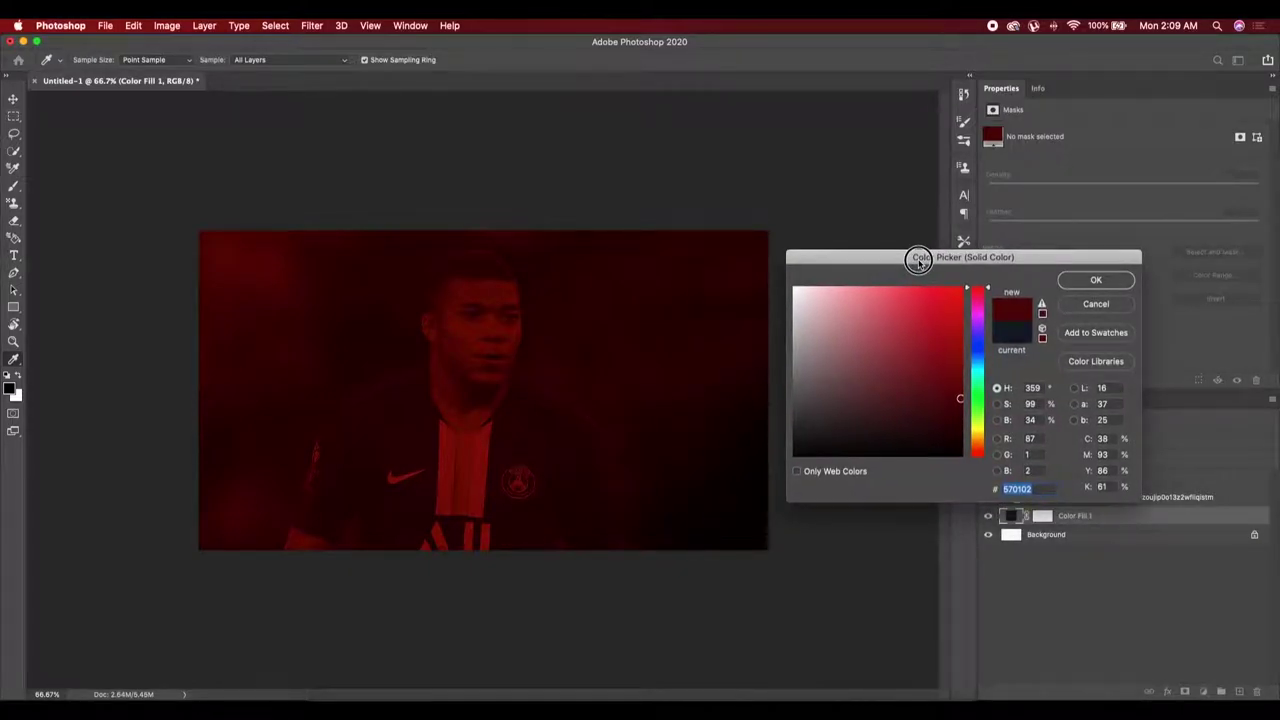
{"action": "left_click", "coordinate": [1094, 282]}
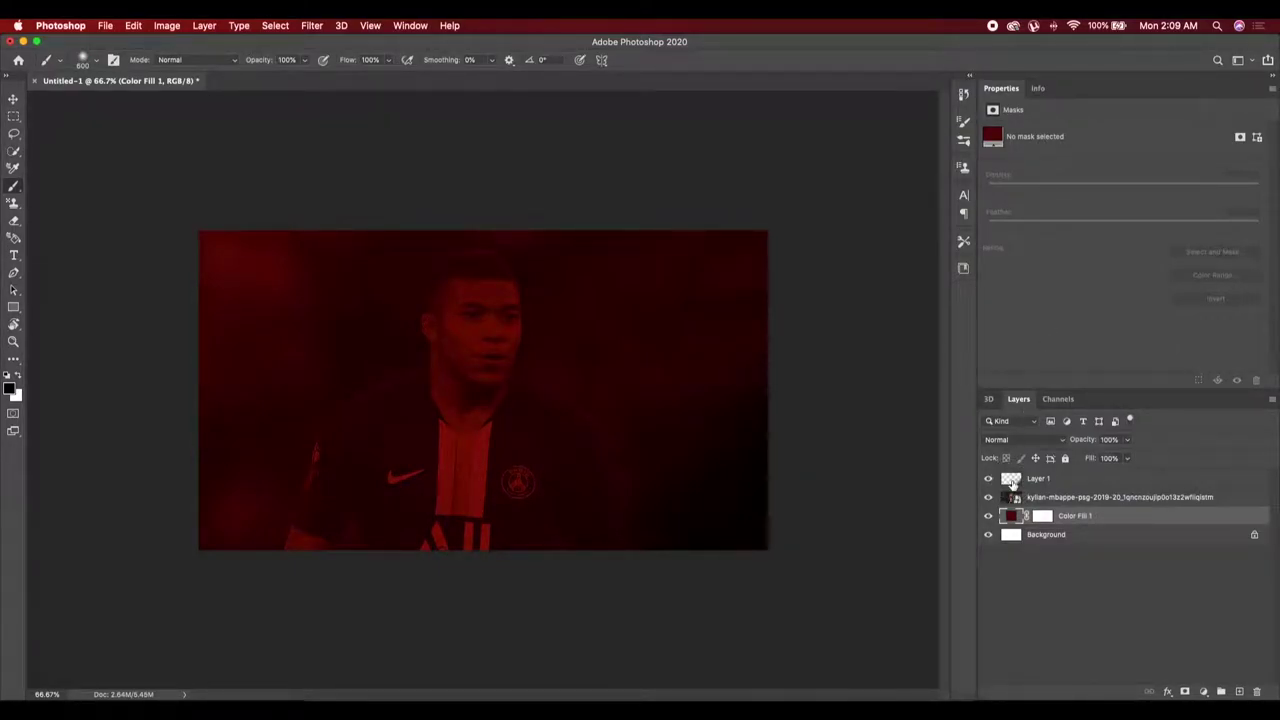
{"action": "left_click", "coordinate": [1013, 483], "text": "shift"}
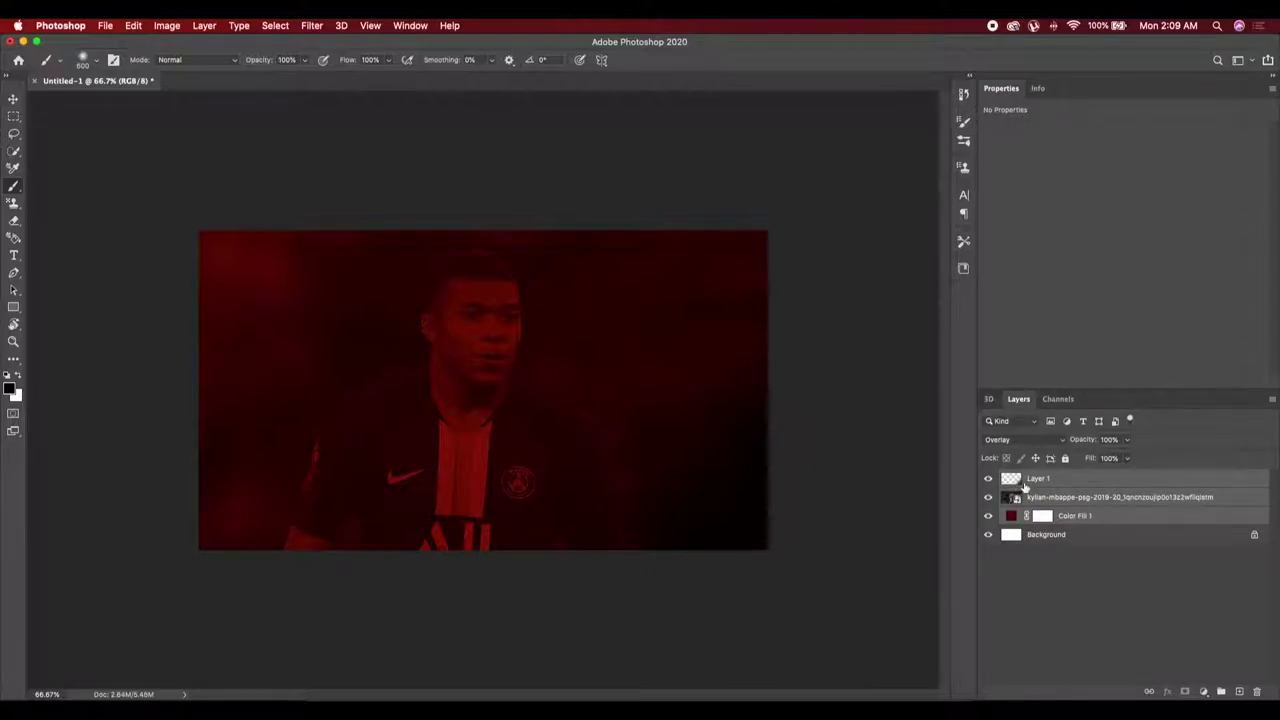
Group the fill, photo and light layers into a group named BG
{"action": "key", "text": "super+g"}
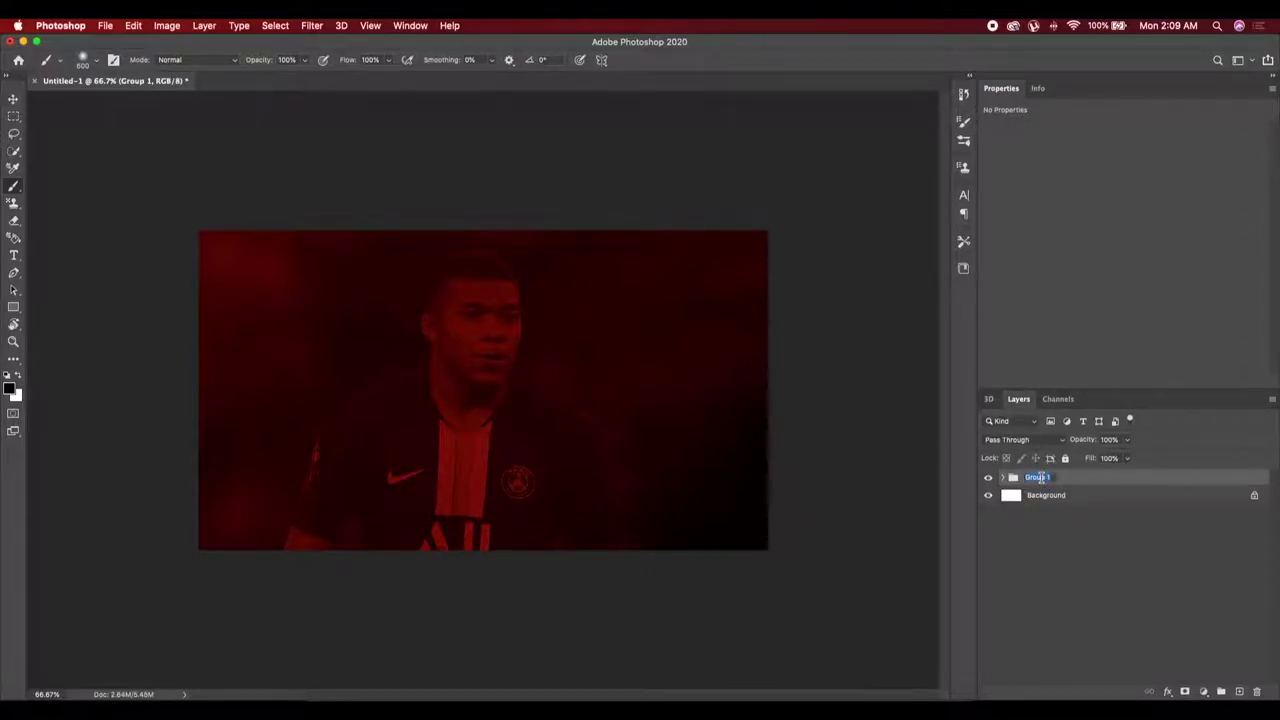
{"action": "type", "text": "BG"}
{"action": "key", "text": "Return"}
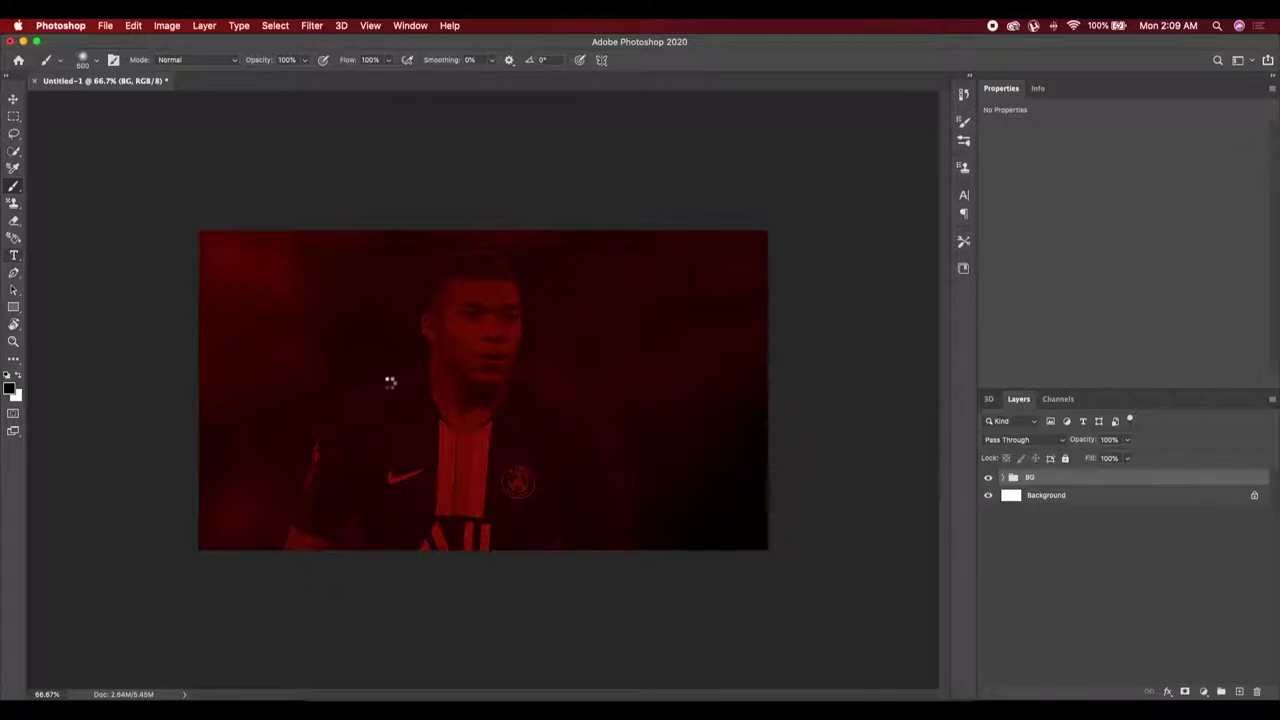
{"action": "key", "text": "t"}
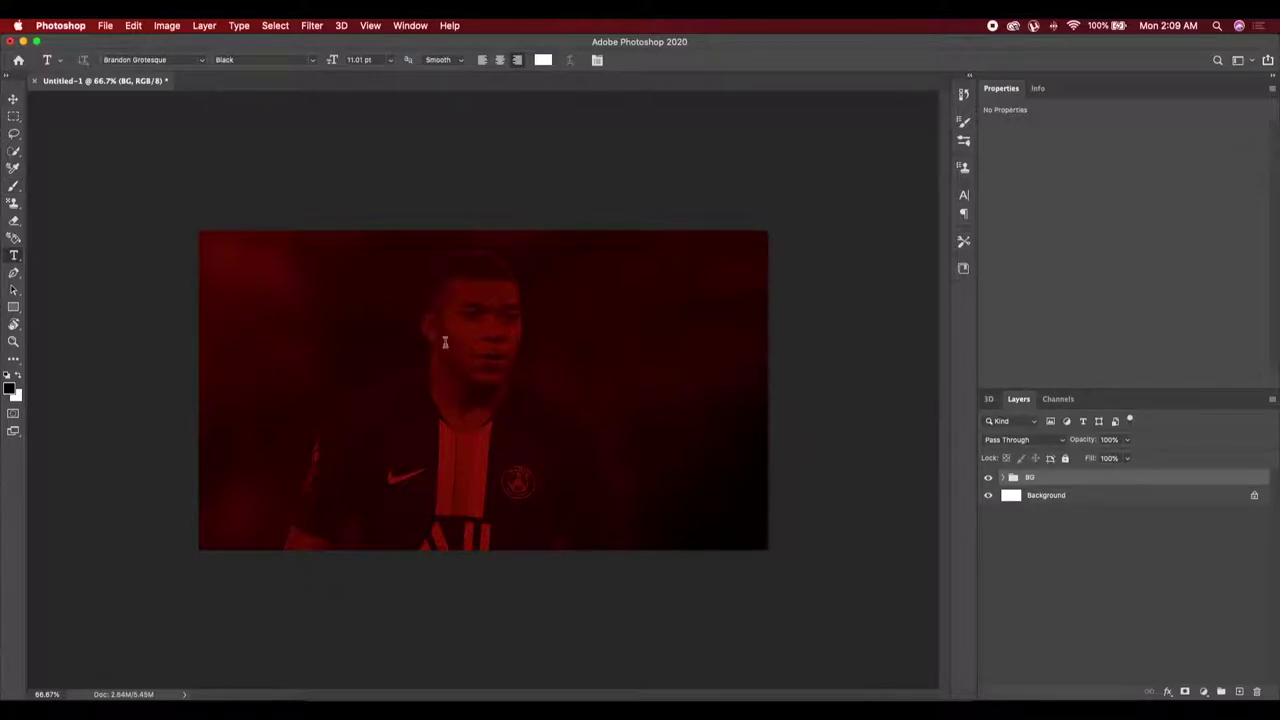
Type a white '29' and stretch it large and tall, about 3.58 × 6.35 cm
{"action": "left_click", "coordinate": [445, 342]}
{"action": "type", "text": "29"}
{"action": "left_click", "coordinate": [649, 62]}
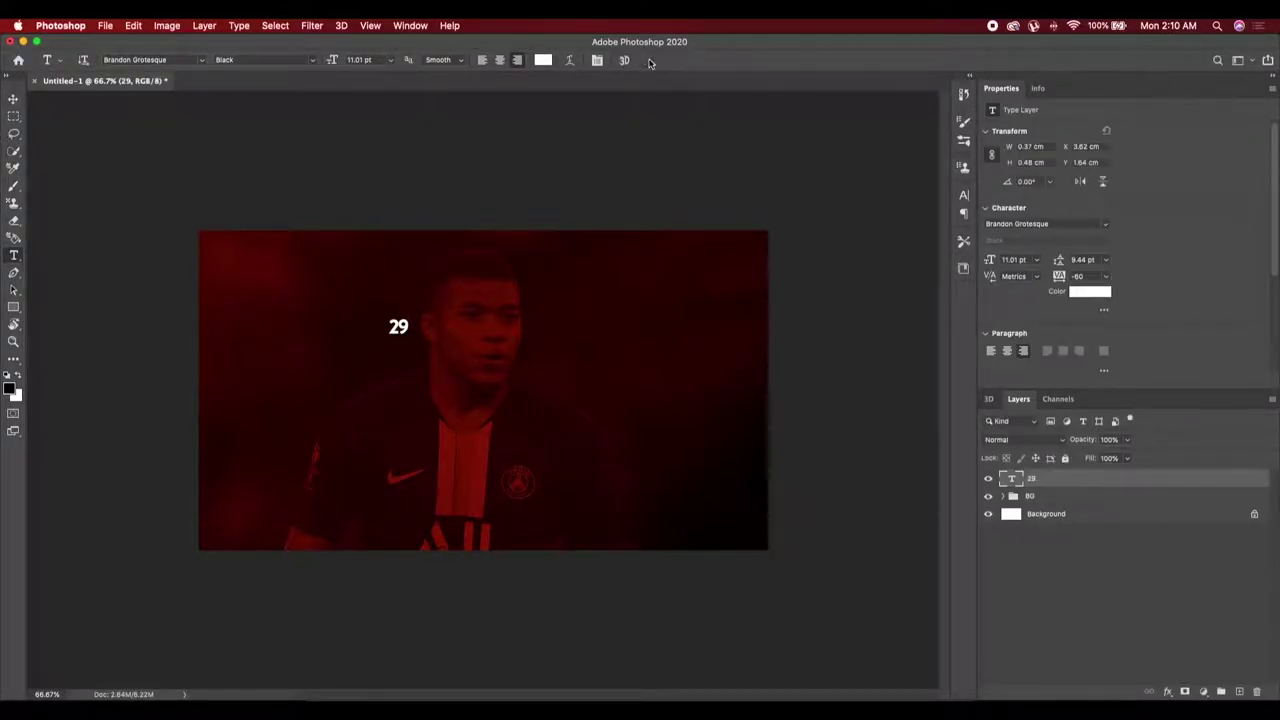
{"action": "key", "text": "ctrl+t"}
{"action": "left_click_drag", "start_coordinate": [410, 338], "coordinate": [593, 549]}
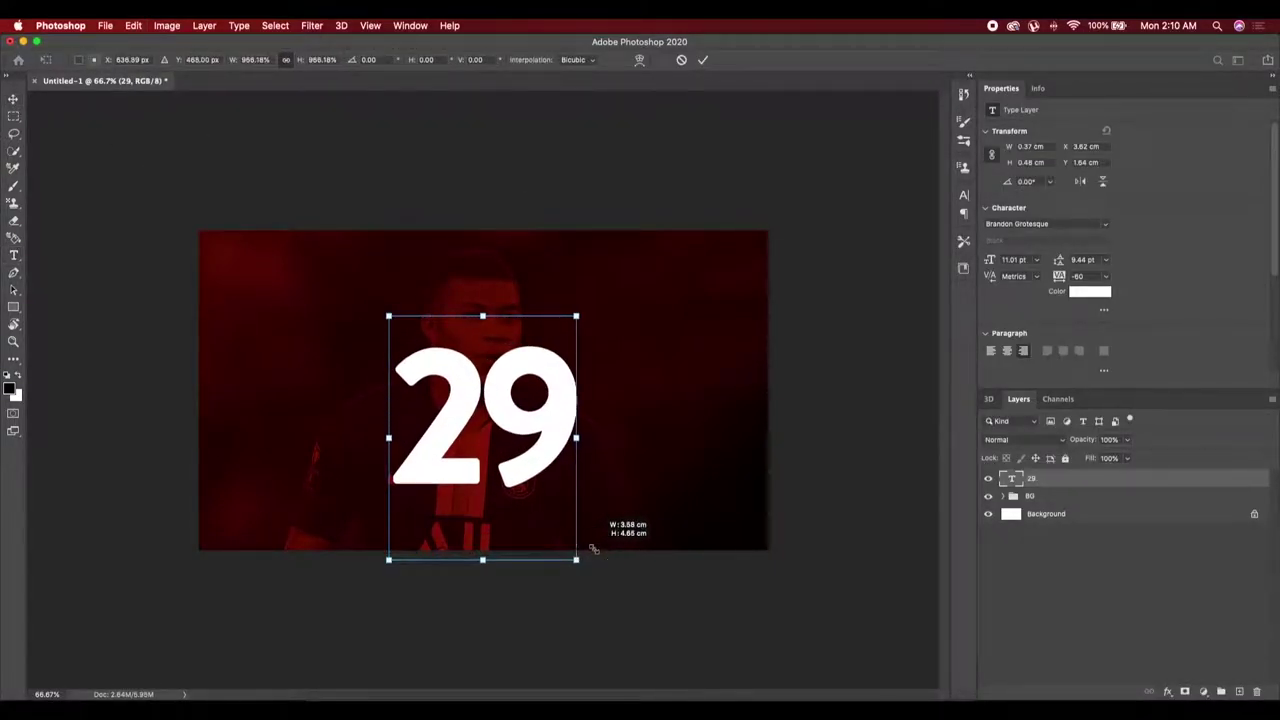
{"action": "left_click_drag", "start_coordinate": [529, 489], "coordinate": [528, 471]}
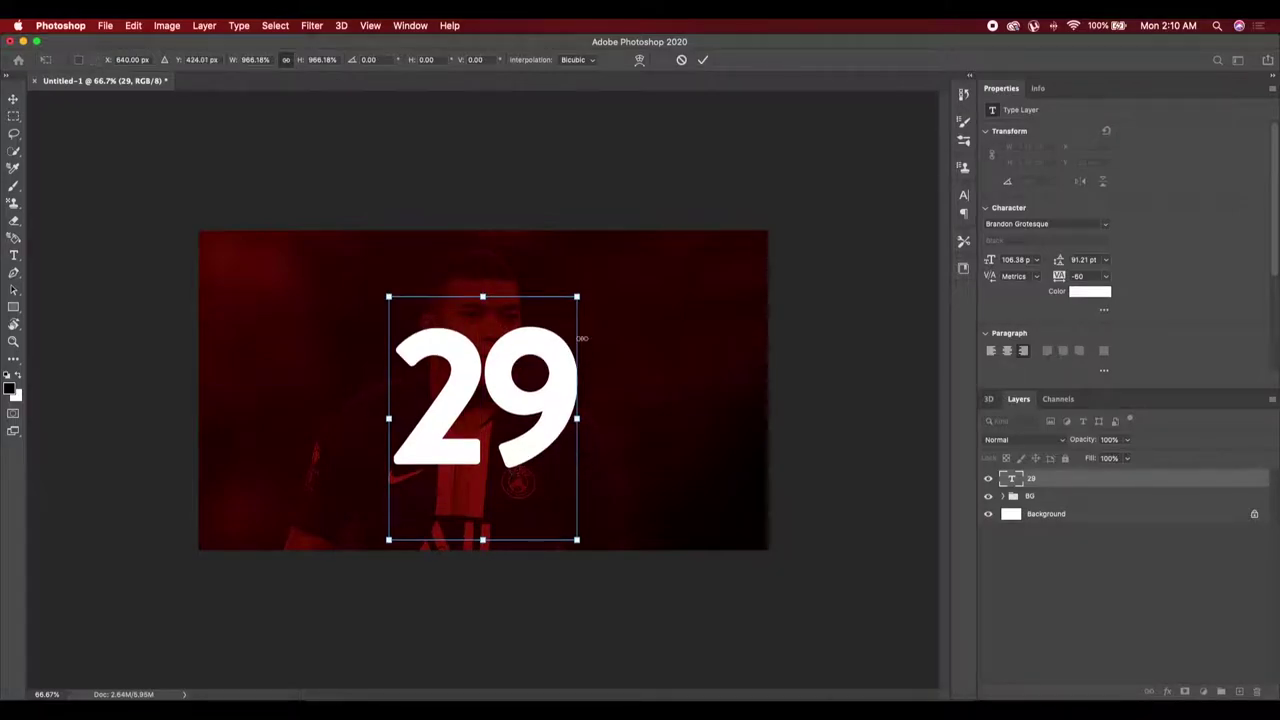
{"action": "left_click_drag", "start_coordinate": [482, 297], "coordinate": [482, 251]}
{"action": "left_click_drag", "start_coordinate": [482, 540], "coordinate": [481, 581]}
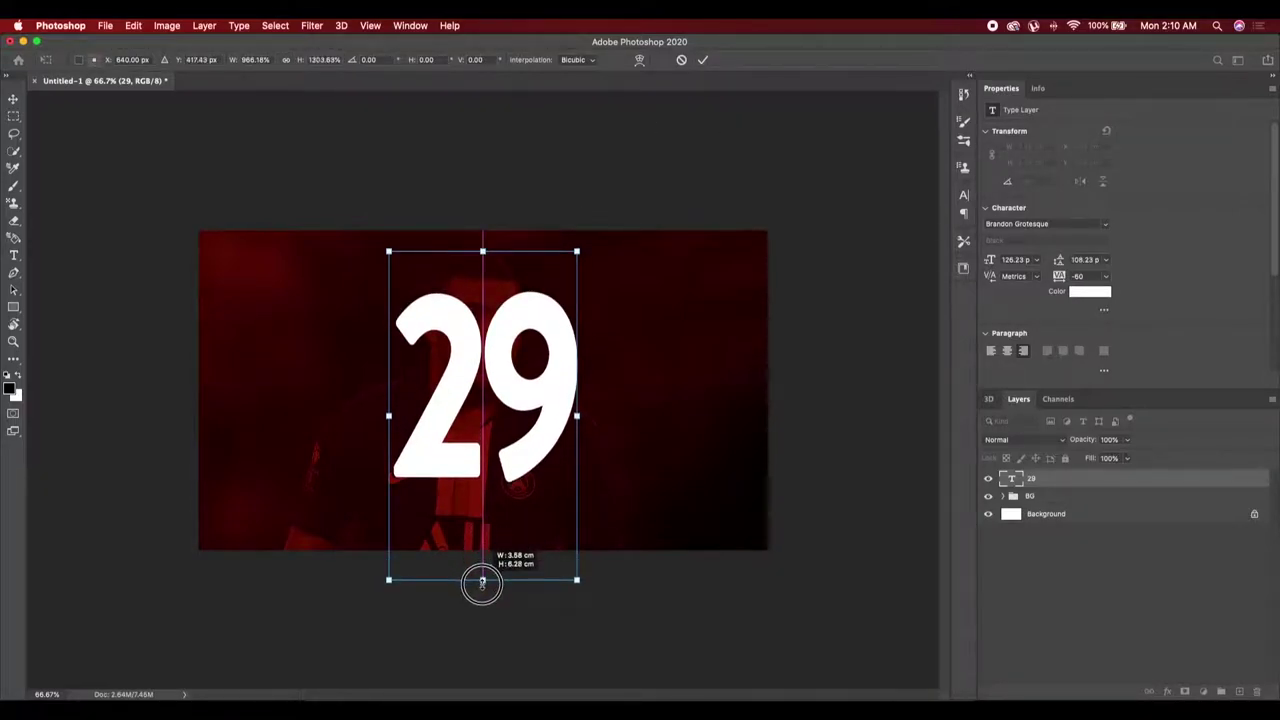
{"action": "left_click", "coordinate": [703, 60]}
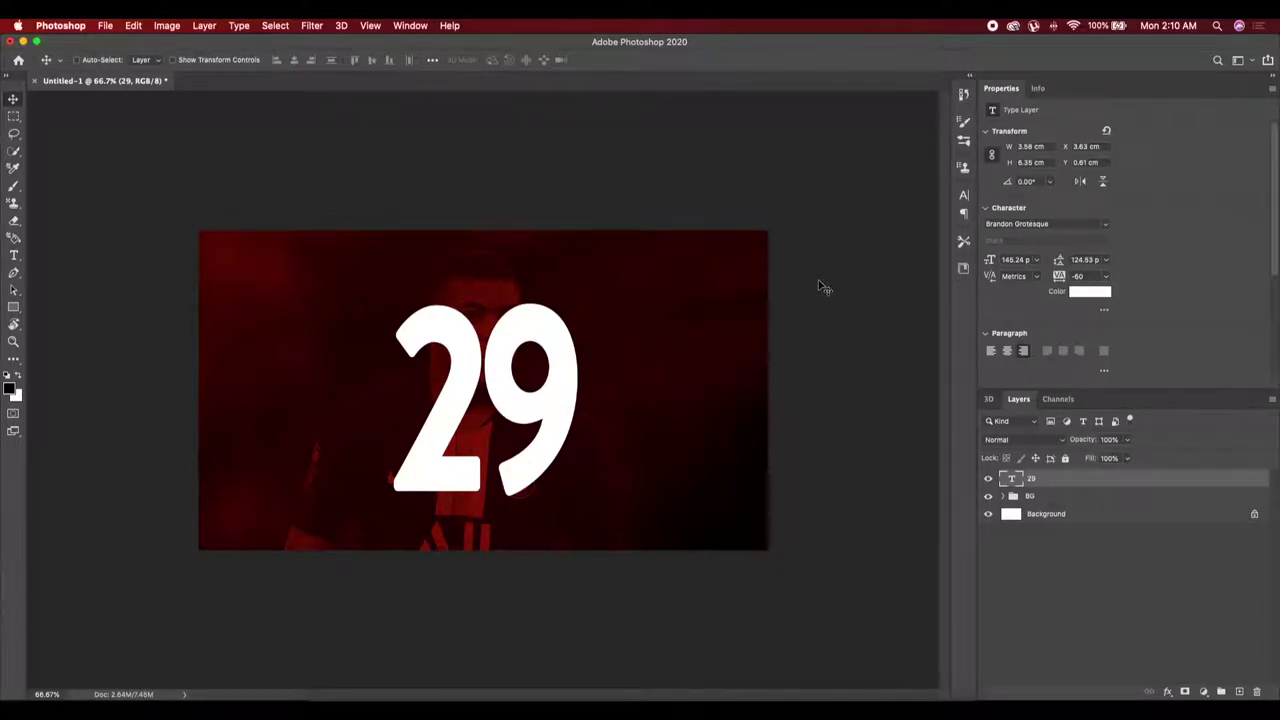
{"action": "left_click", "coordinate": [105, 26]}
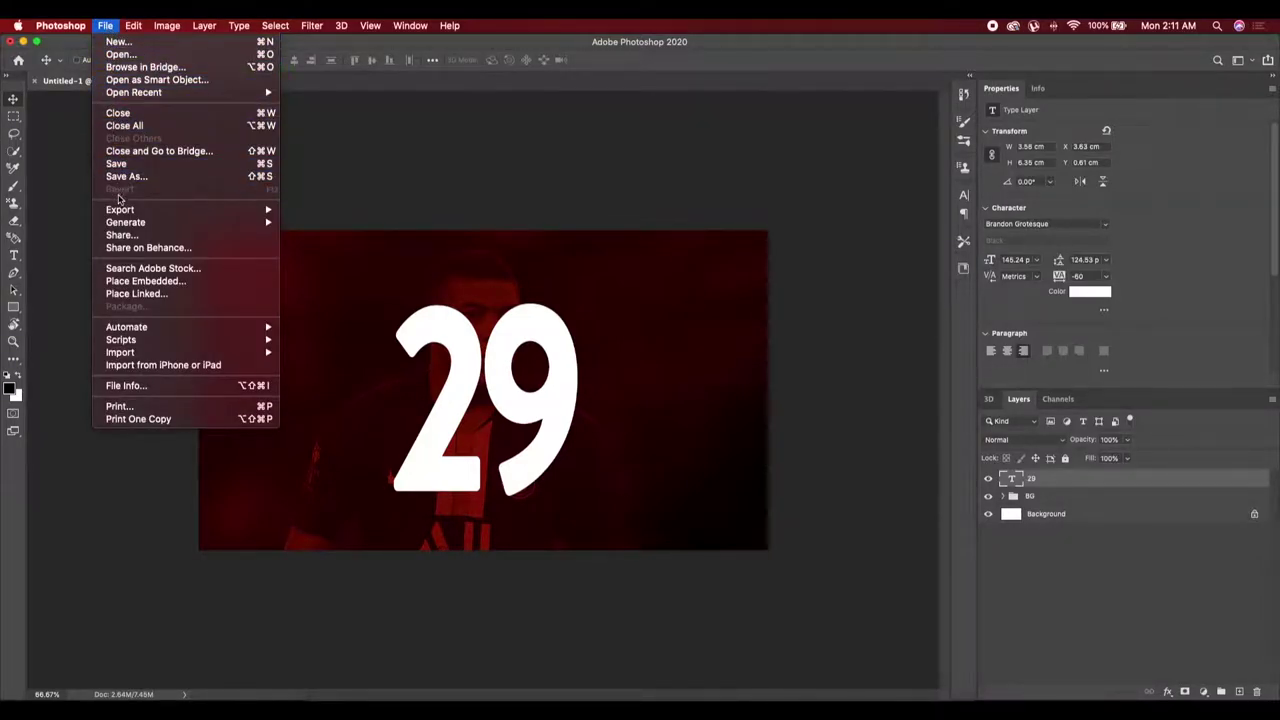
Place the celebrating Mbappé db70d030 JPEG as an embedded layer filling the canvas
{"action": "left_click", "coordinate": [143, 278]}
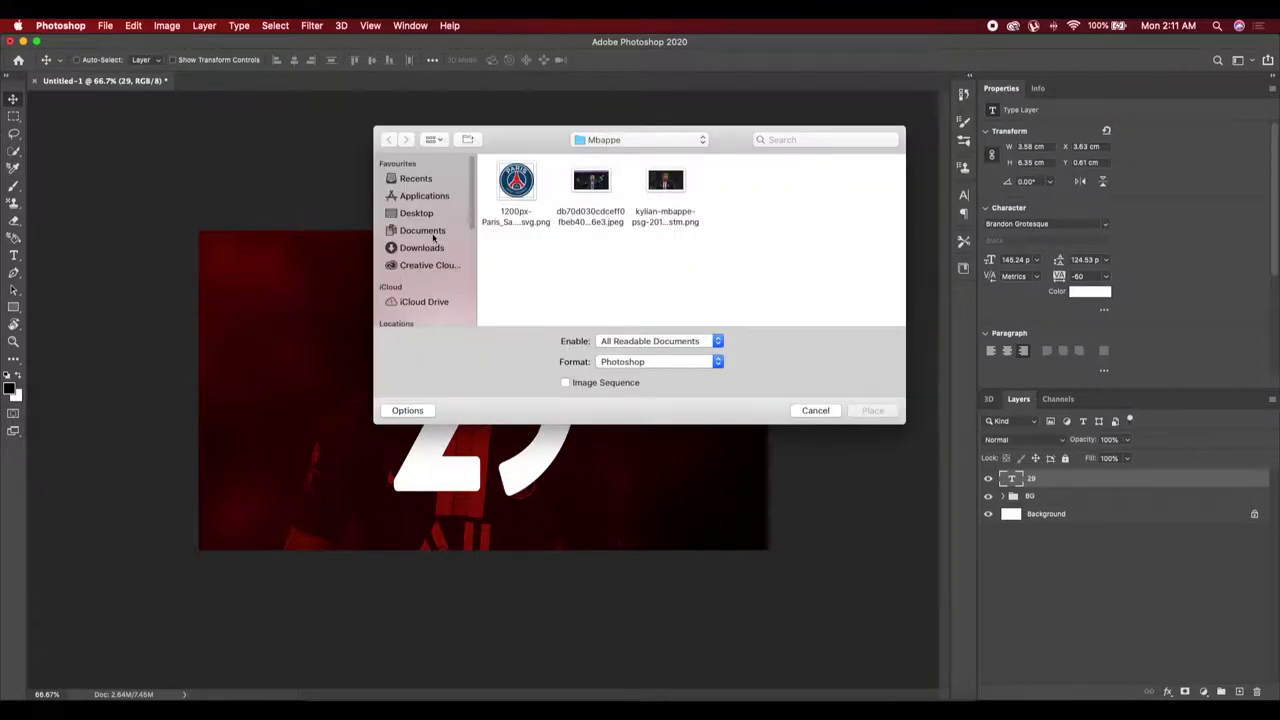
{"action": "left_click", "coordinate": [588, 184]}
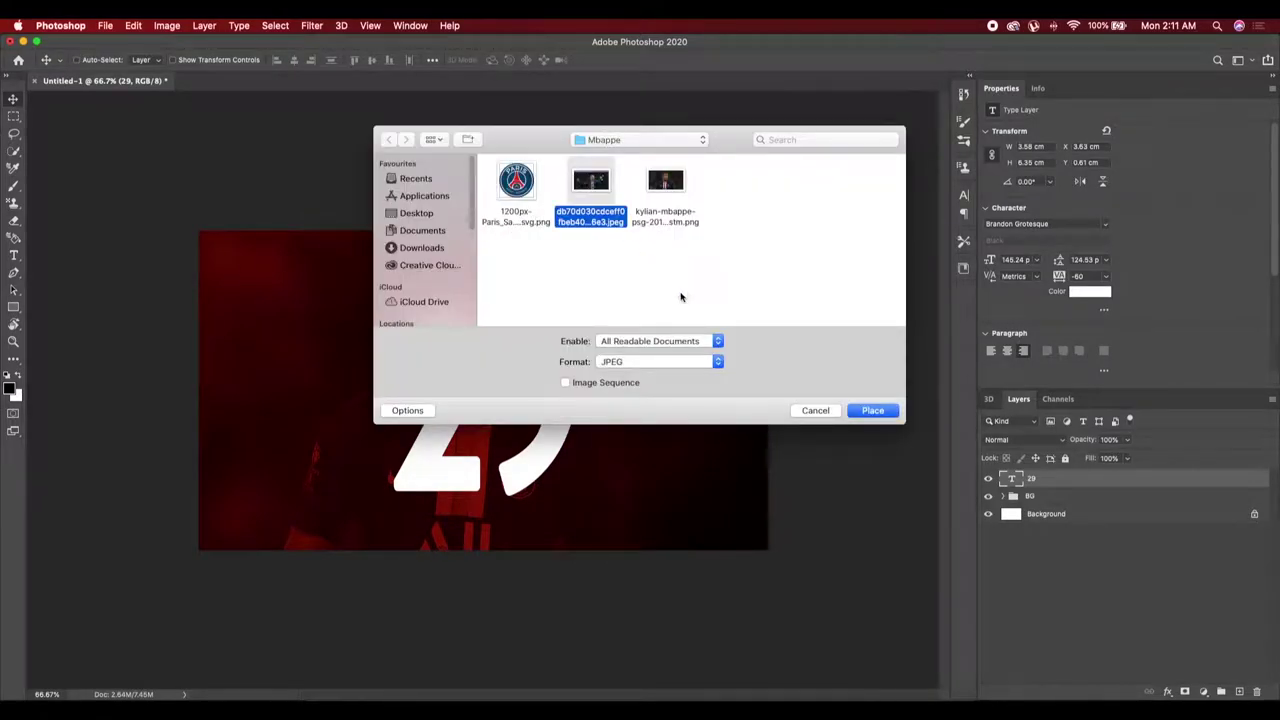
{"action": "left_click", "coordinate": [872, 412]}
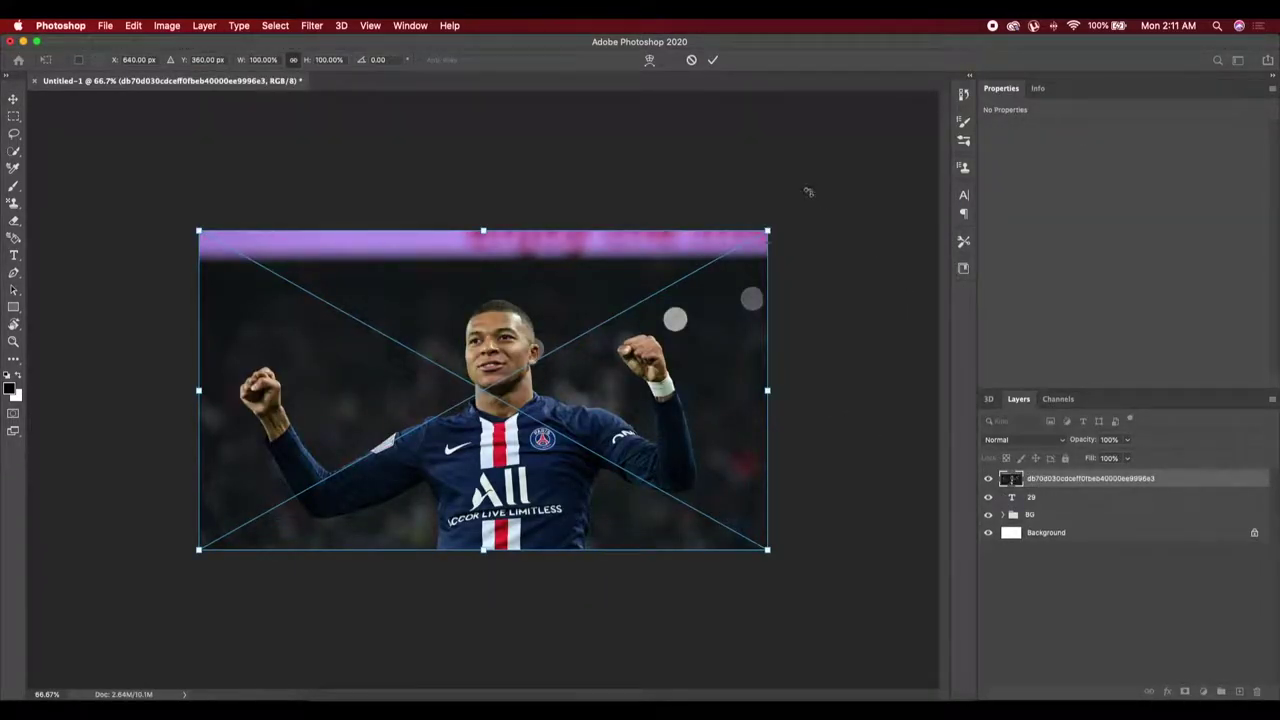
{"action": "left_click", "coordinate": [713, 60]}
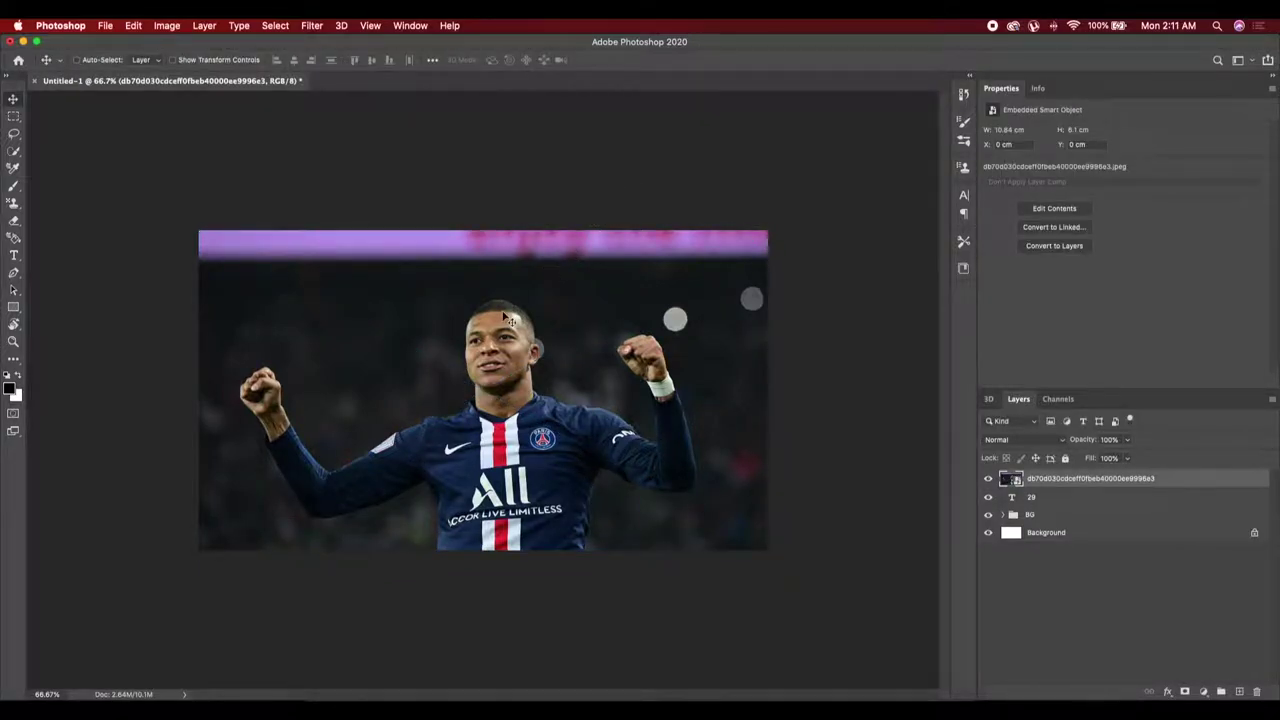
{"action": "key", "text": "super+0"}
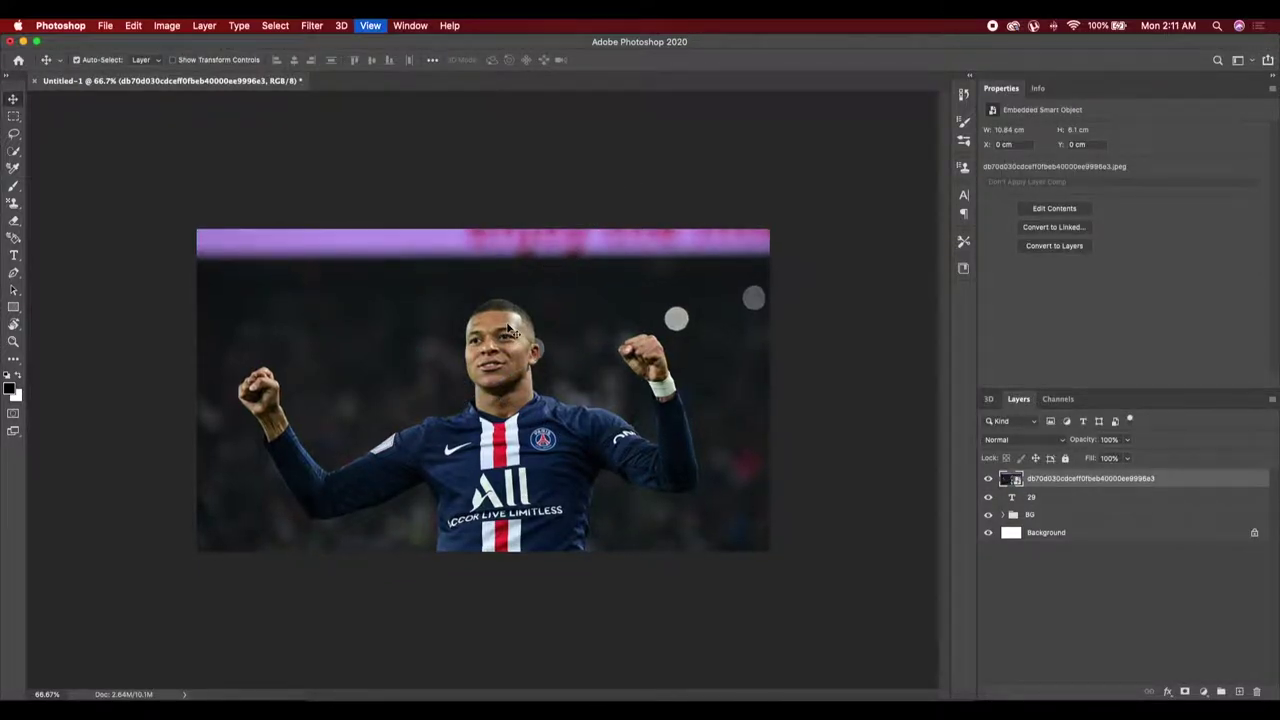
{"action": "key", "text": "w"}
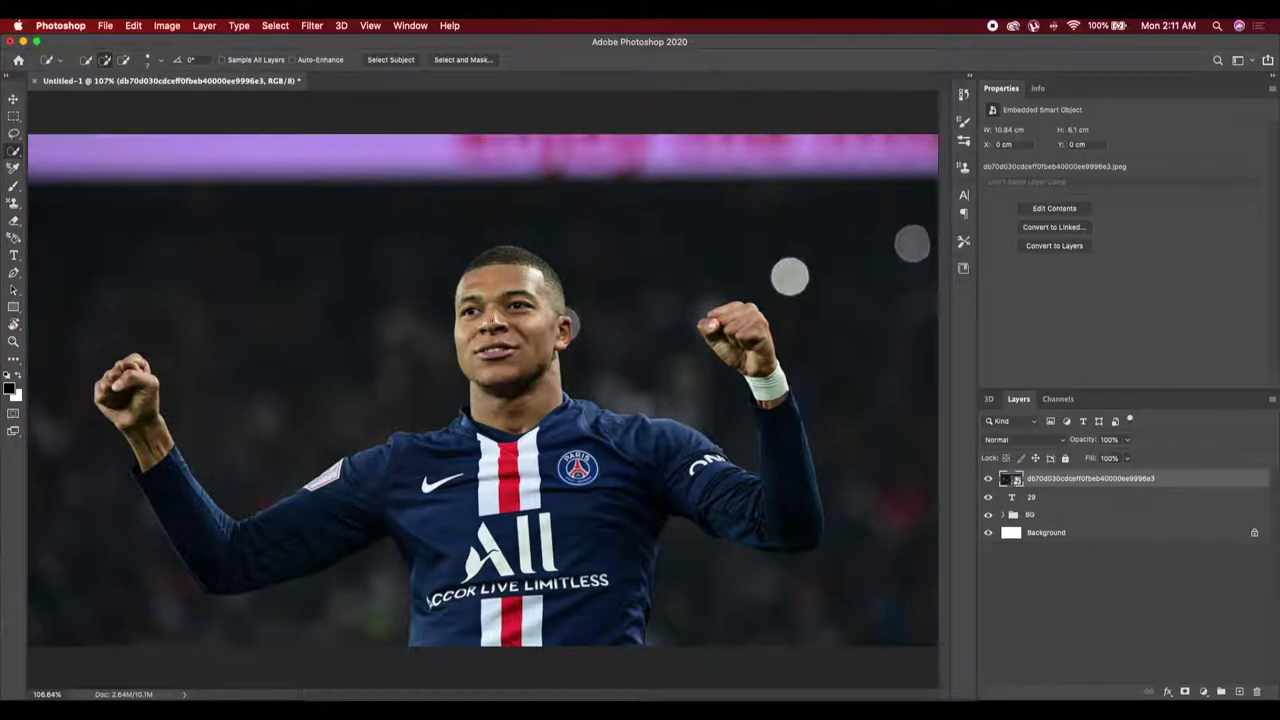
Quick-select the player's head and right arm and copy him to Layer 2
{"action": "key", "text": "bracketright"}
{"action": "key", "text": "bracketright"}
{"action": "key", "text": "bracketright"}
{"action": "mouse_move", "coordinate": [505, 265]}
{"action": "left_mouse_down"}
{"action": "mouse_move", "coordinate": [490, 352]}
{"action": "mouse_move", "coordinate": [595, 437]}
{"action": "mouse_move", "coordinate": [490, 509]}
{"action": "mouse_move", "coordinate": [288, 534]}
{"action": "mouse_move", "coordinate": [187, 456]}
{"action": "mouse_move", "coordinate": [220, 486]}
{"action": "left_mouse_up"}
{"action": "left_click", "coordinate": [763, 513]}
{"action": "left_click_drag", "start_coordinate": [763, 513], "coordinate": [738, 330]}
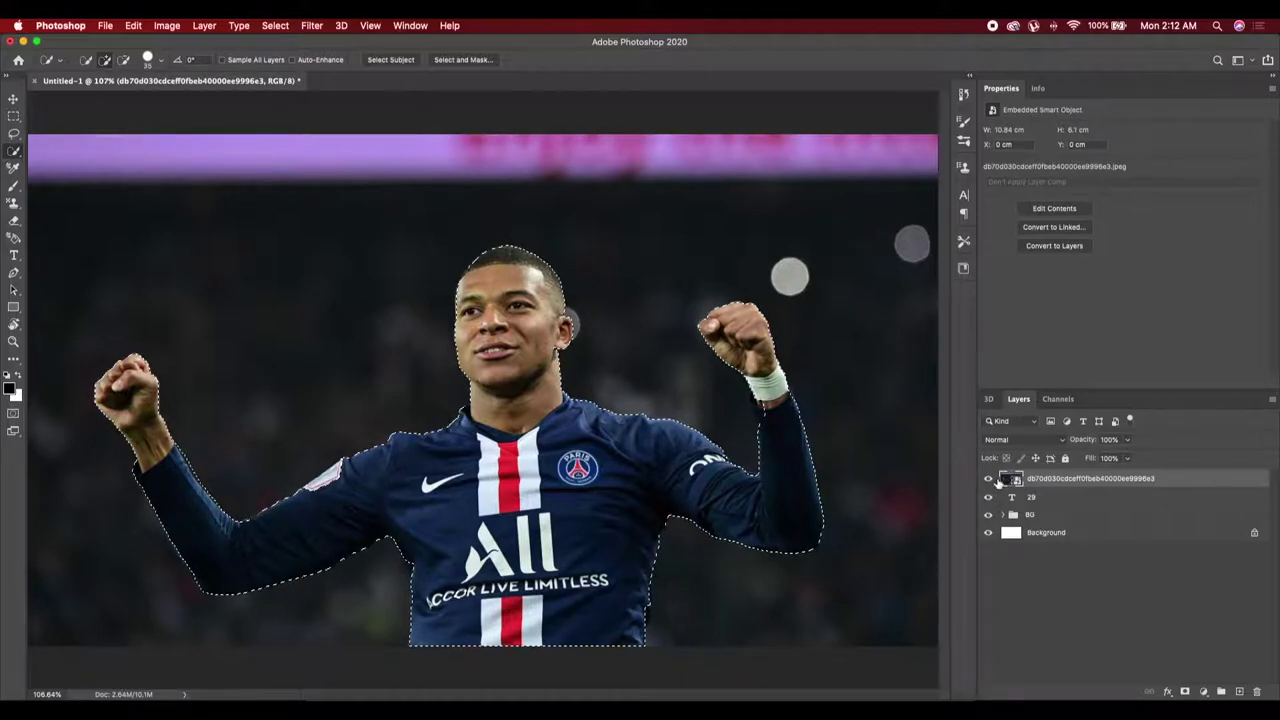
{"action": "key", "text": "super+j"}
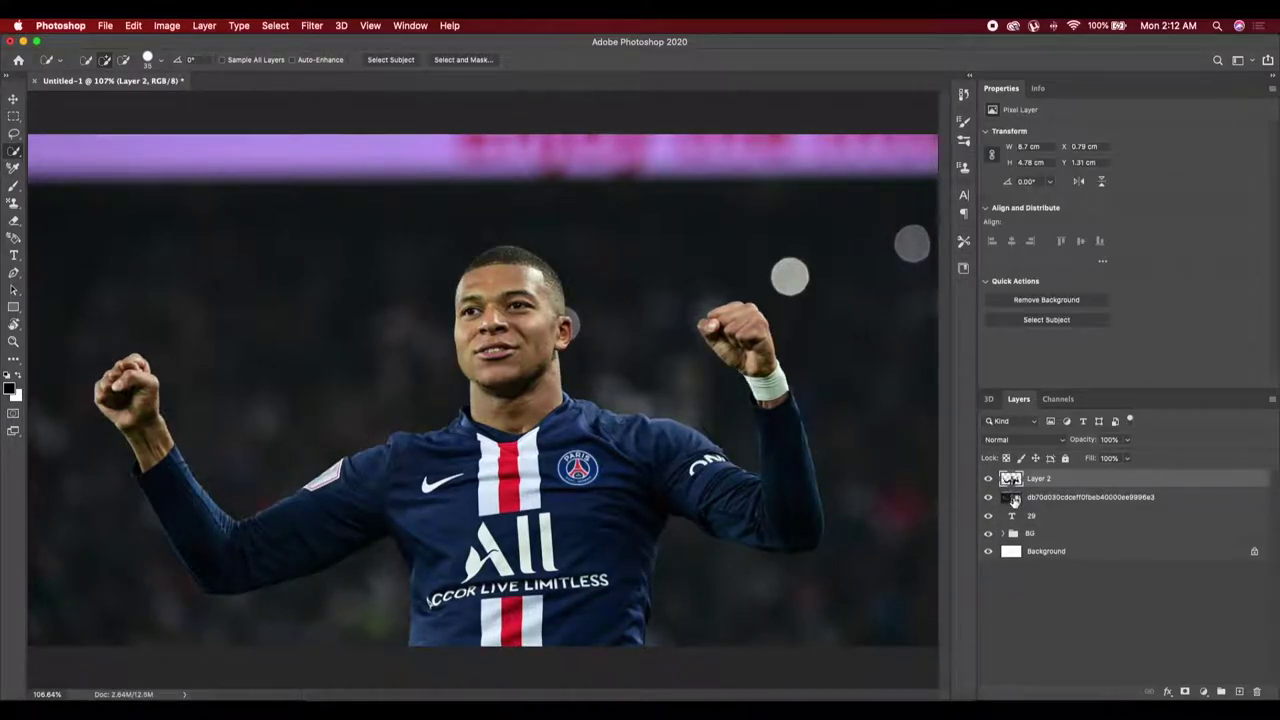
Hide Layer 2 and clip the celebrating photo inside the 29 numerals
{"action": "left_click", "coordinate": [1013, 499]}
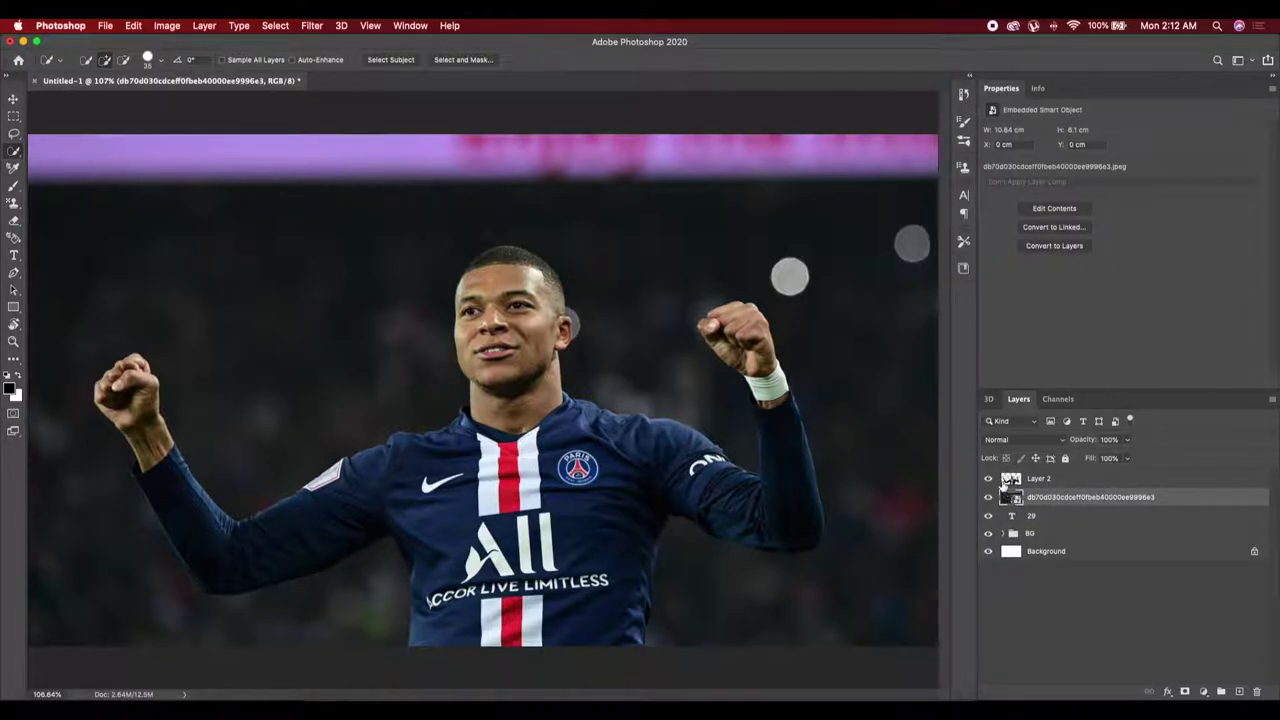
{"action": "left_click", "coordinate": [988, 479]}
{"action": "left_click", "coordinate": [1013, 508], "text": "alt"}
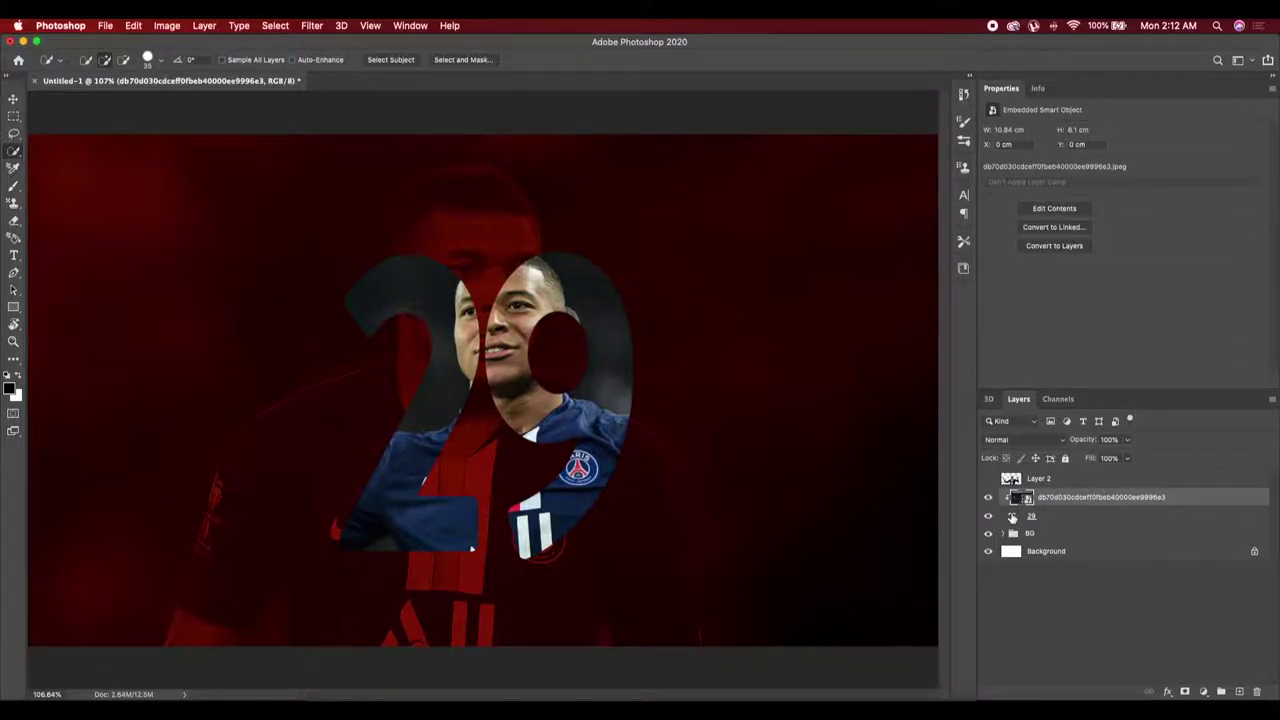
Give the 29 text layer a 45° Inner Shadow (distance 24, size 29) with Drop Shadow off
{"action": "left_click", "coordinate": [1013, 516]}
{"action": "double_click", "coordinate": [1253, 517]}
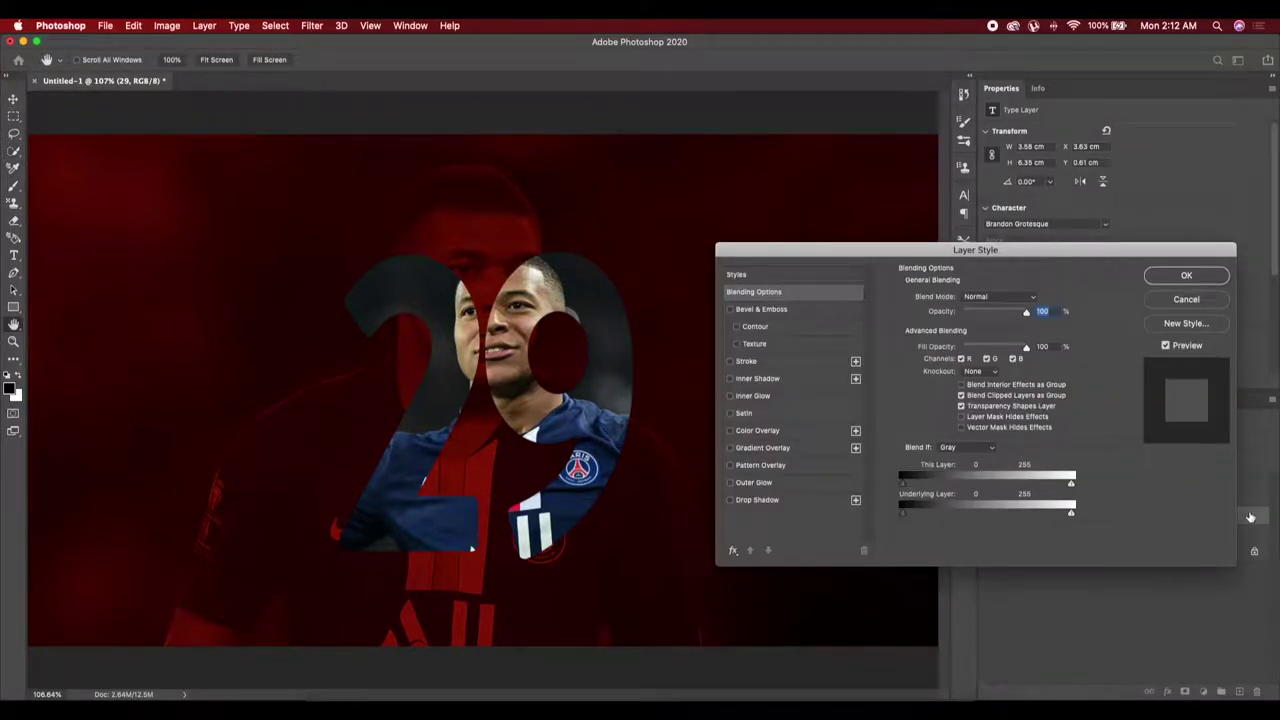
{"action": "left_click", "coordinate": [766, 501]}
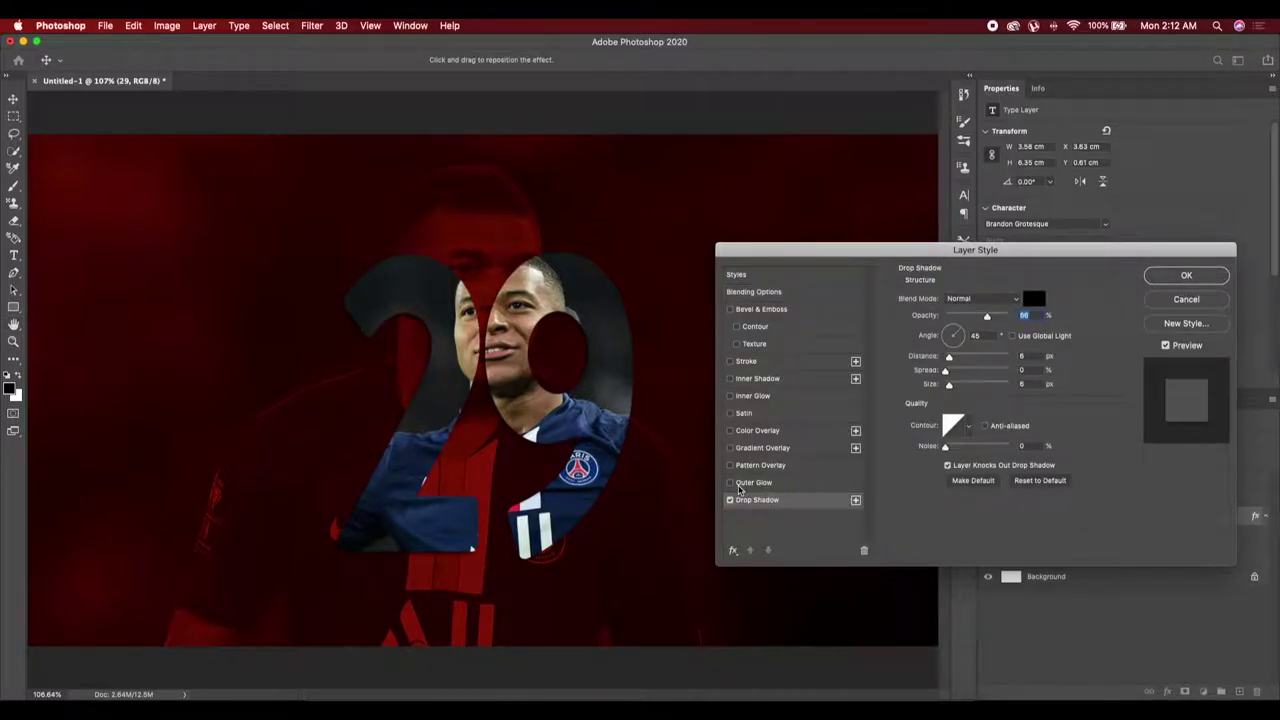
{"action": "left_click", "coordinate": [729, 379]}
{"action": "left_click", "coordinate": [729, 500]}
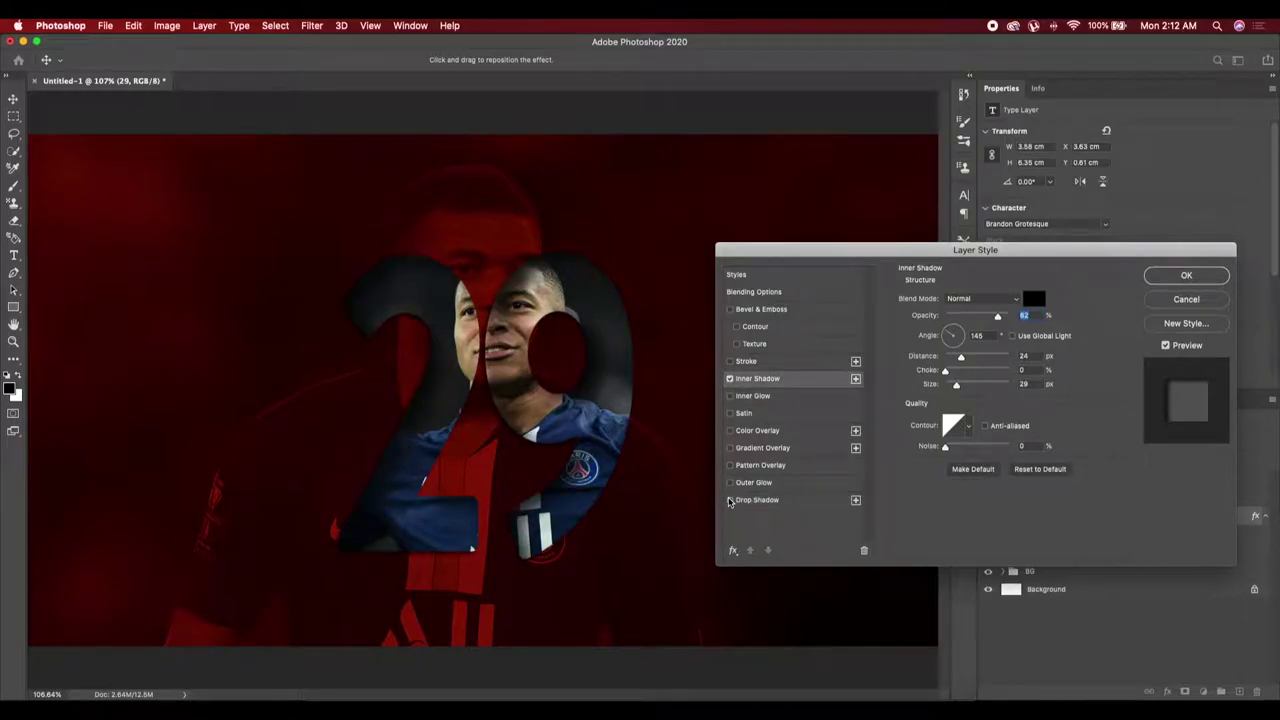
{"action": "double_click", "coordinate": [976, 336]}
{"action": "type", "text": "45"}
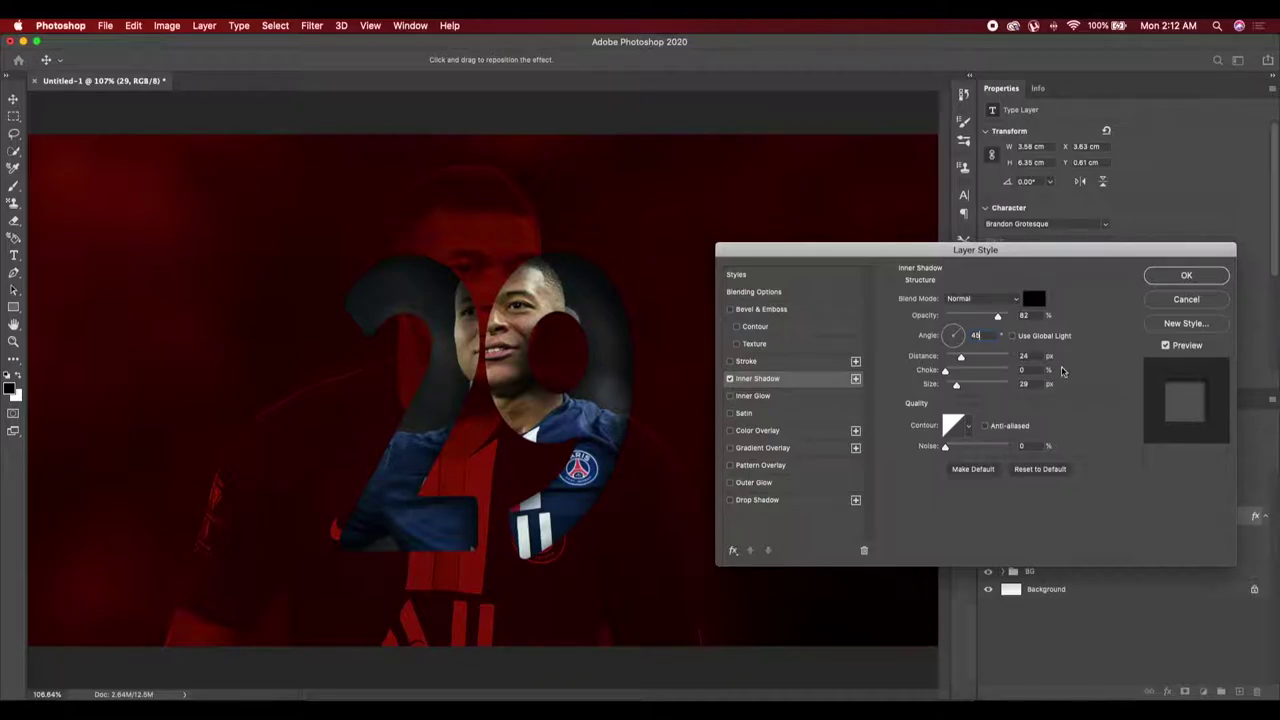
{"action": "left_click", "coordinate": [1177, 280]}
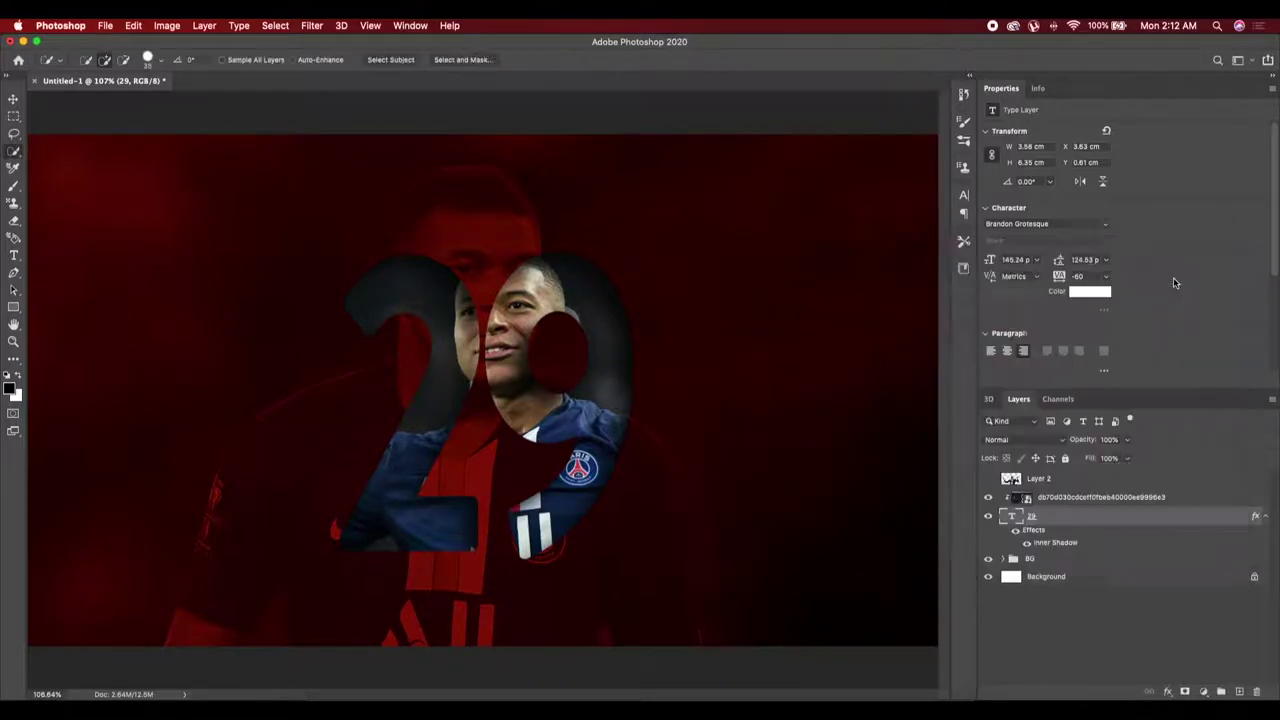
Recolour Color Fill 1 in the BG group to navy #3a567b, sampled from the jersey
{"action": "left_click", "coordinate": [1003, 559]}
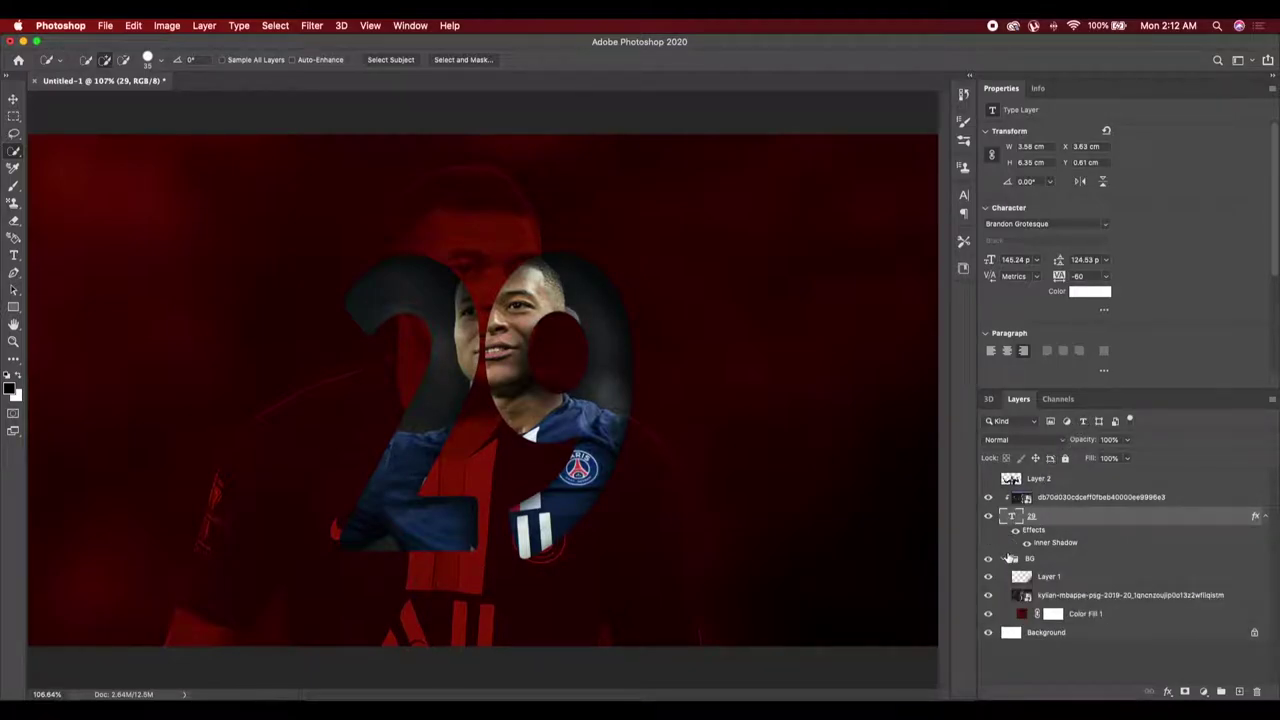
{"action": "left_click", "coordinate": [1020, 613]}
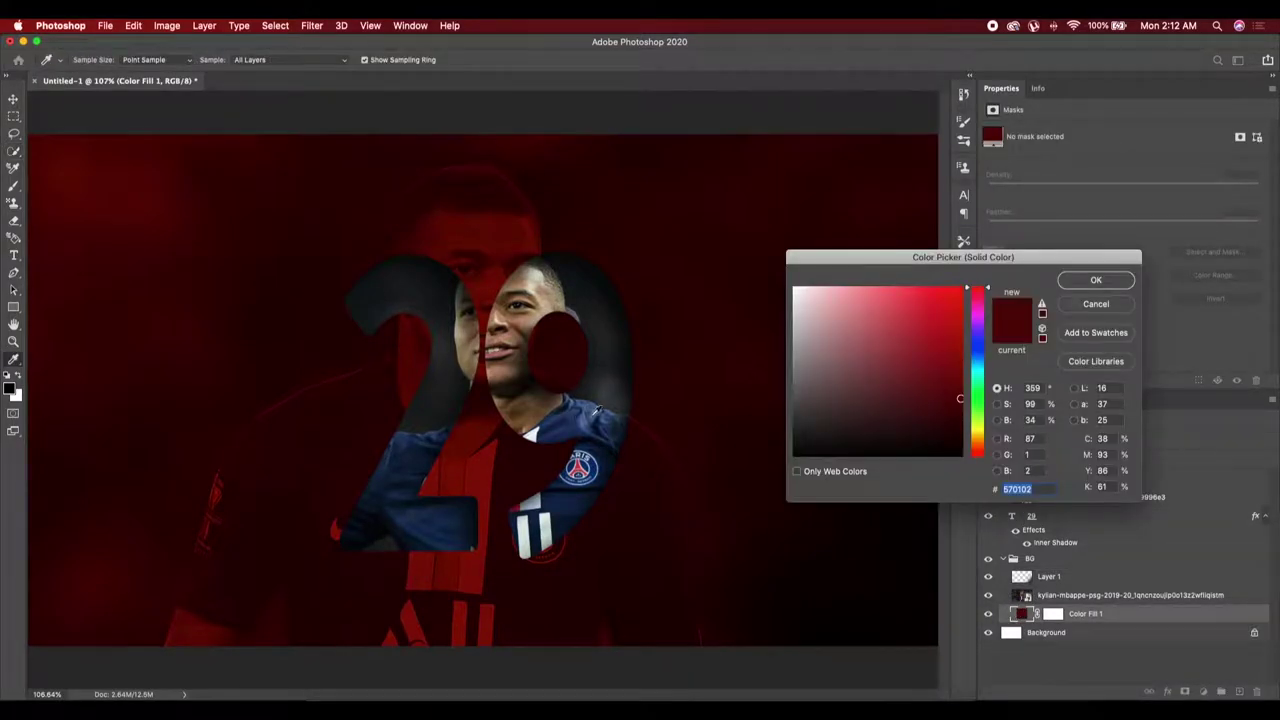
{"action": "left_click", "coordinate": [590, 420]}
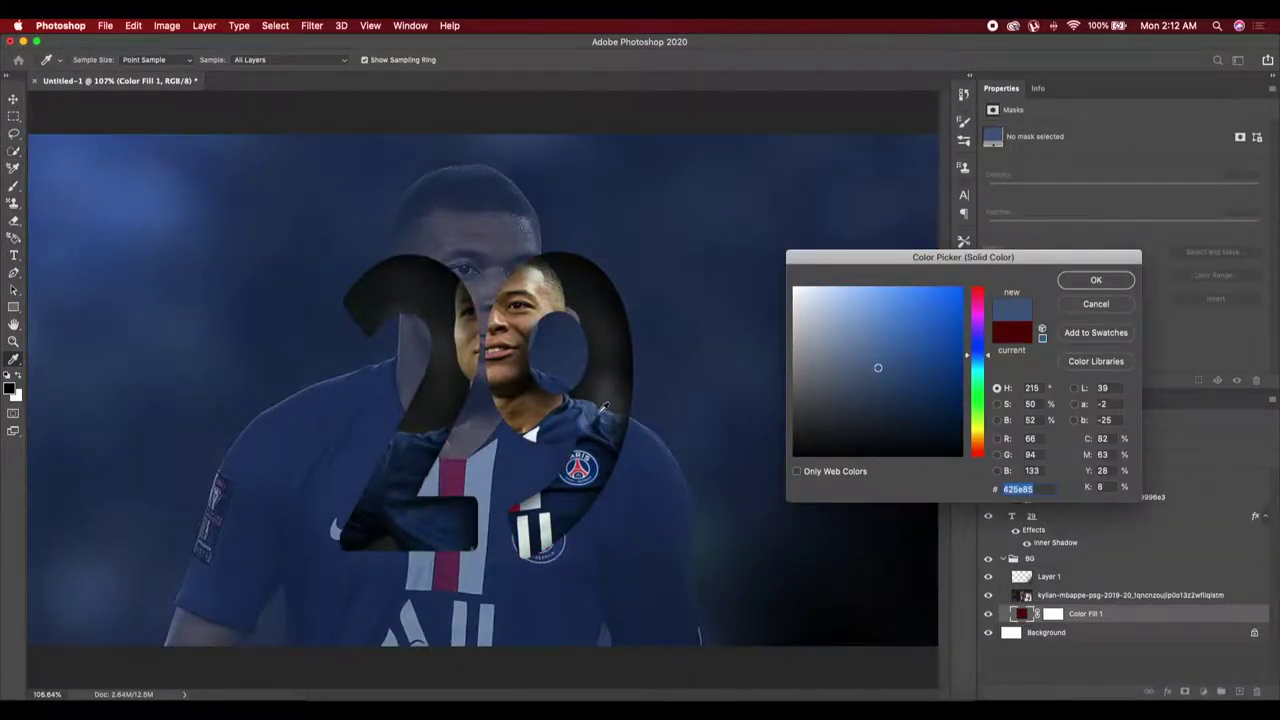
{"action": "left_click", "coordinate": [588, 422]}
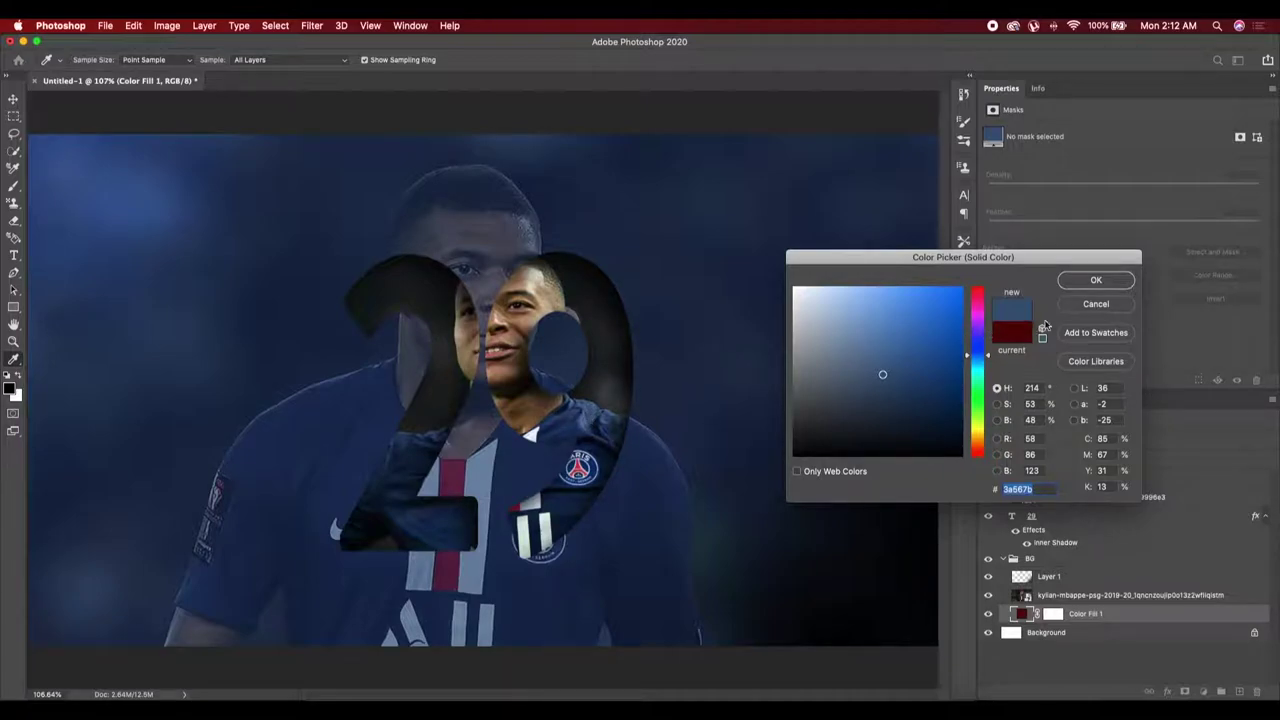
{"action": "left_click", "coordinate": [1096, 280]}
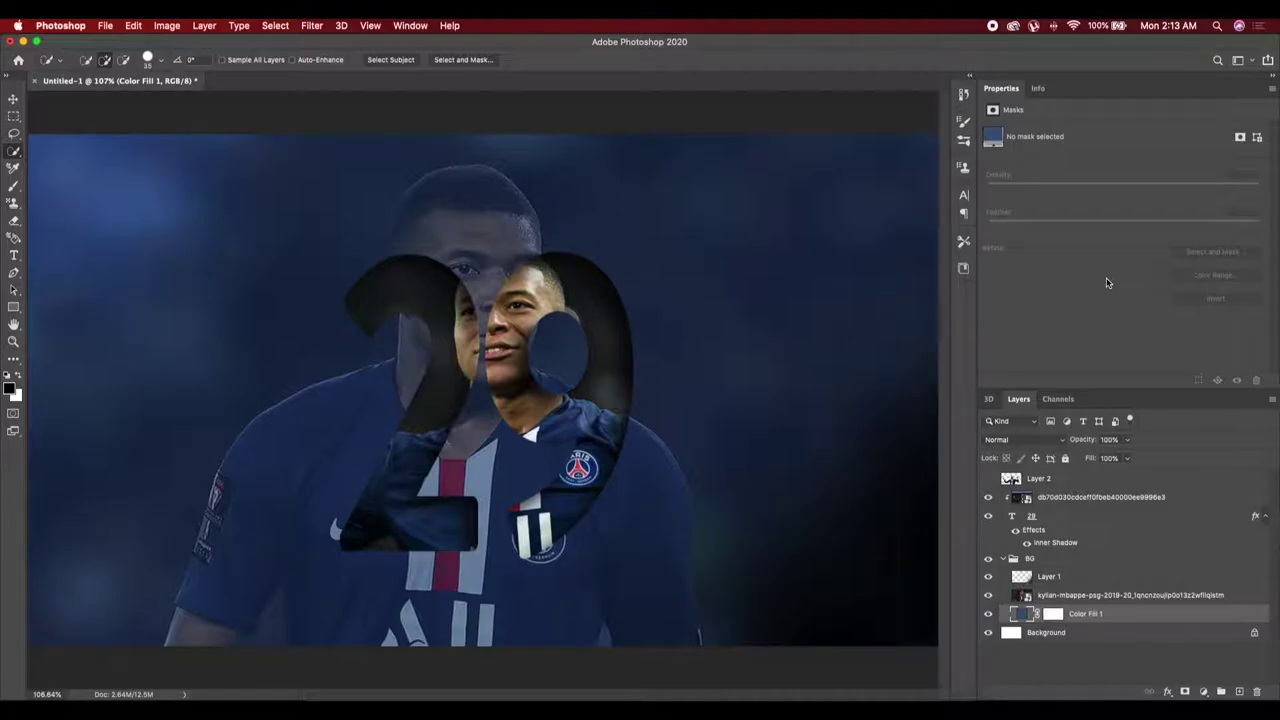
{"action": "left_click", "coordinate": [1004, 558]}
Apply a 27 px Gaussian Blur smart filter to the photo clipped inside the 29
{"action": "left_click", "coordinate": [1018, 496]}
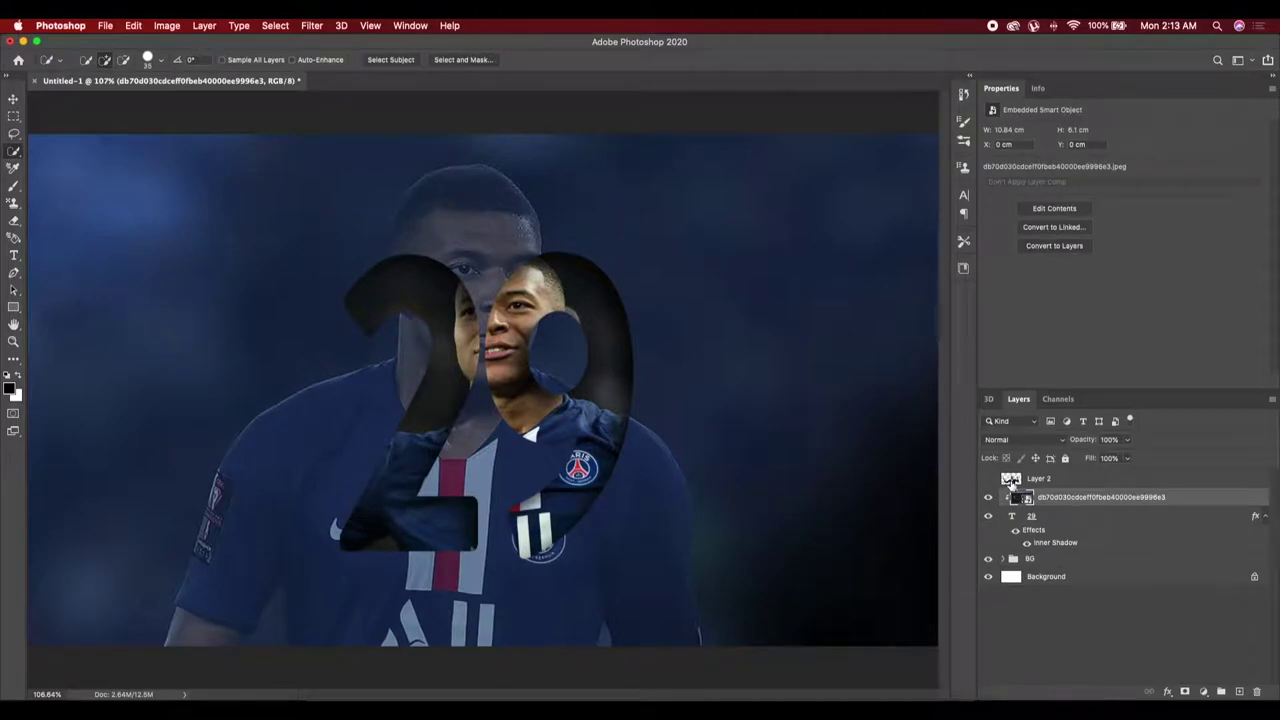
{"action": "left_click", "coordinate": [1011, 481]}
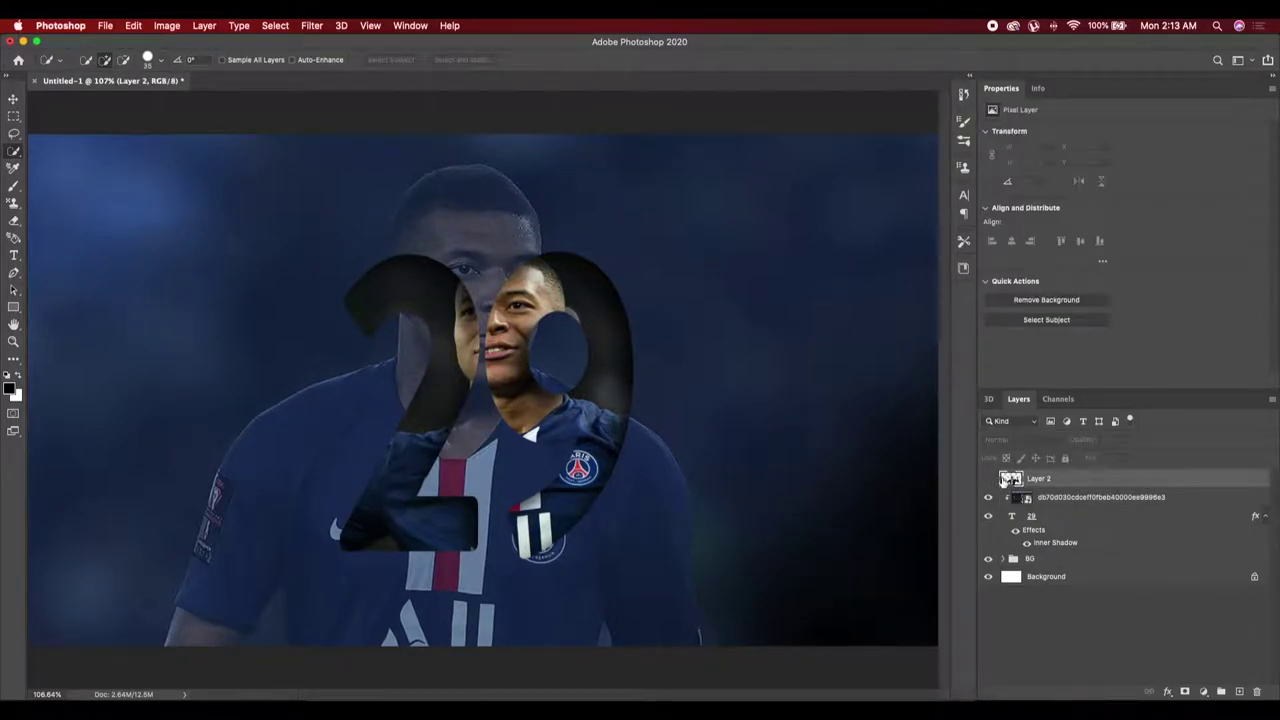
{"action": "left_click", "coordinate": [989, 479]}
{"action": "left_click", "coordinate": [1015, 497]}
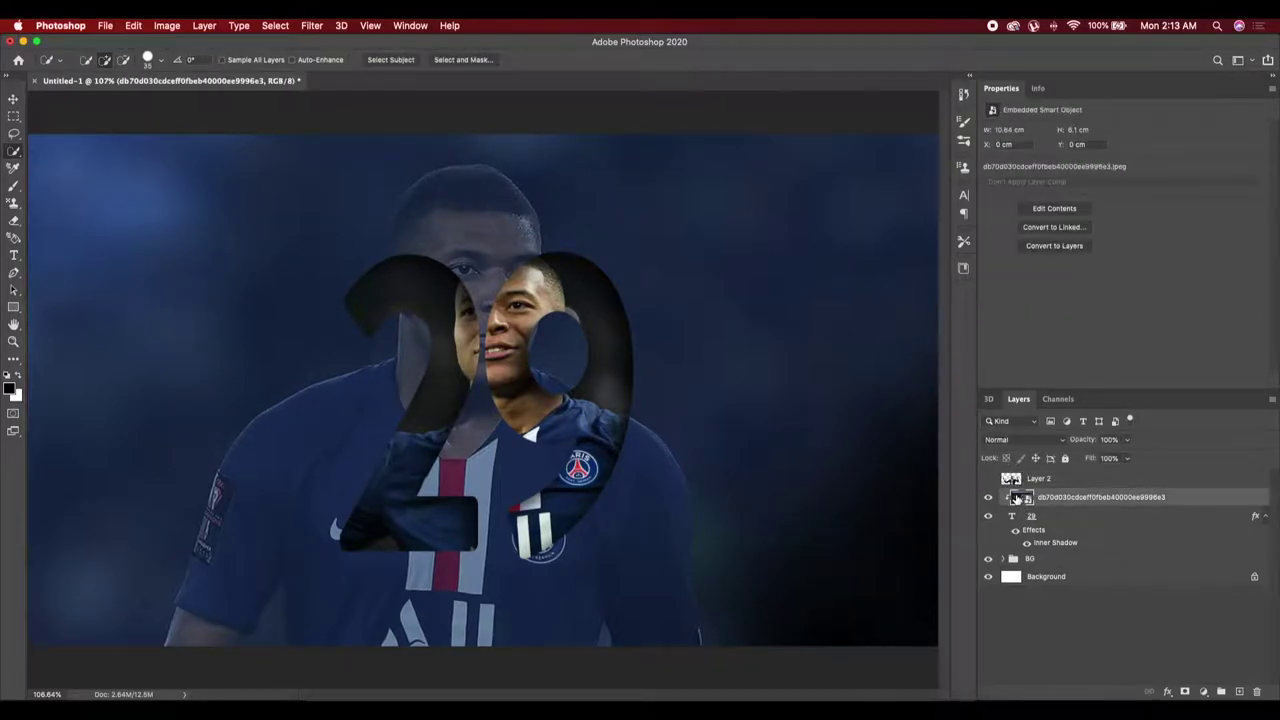
{"action": "left_click", "coordinate": [312, 25]}
{"action": "mouse_move", "coordinate": [318, 184]}
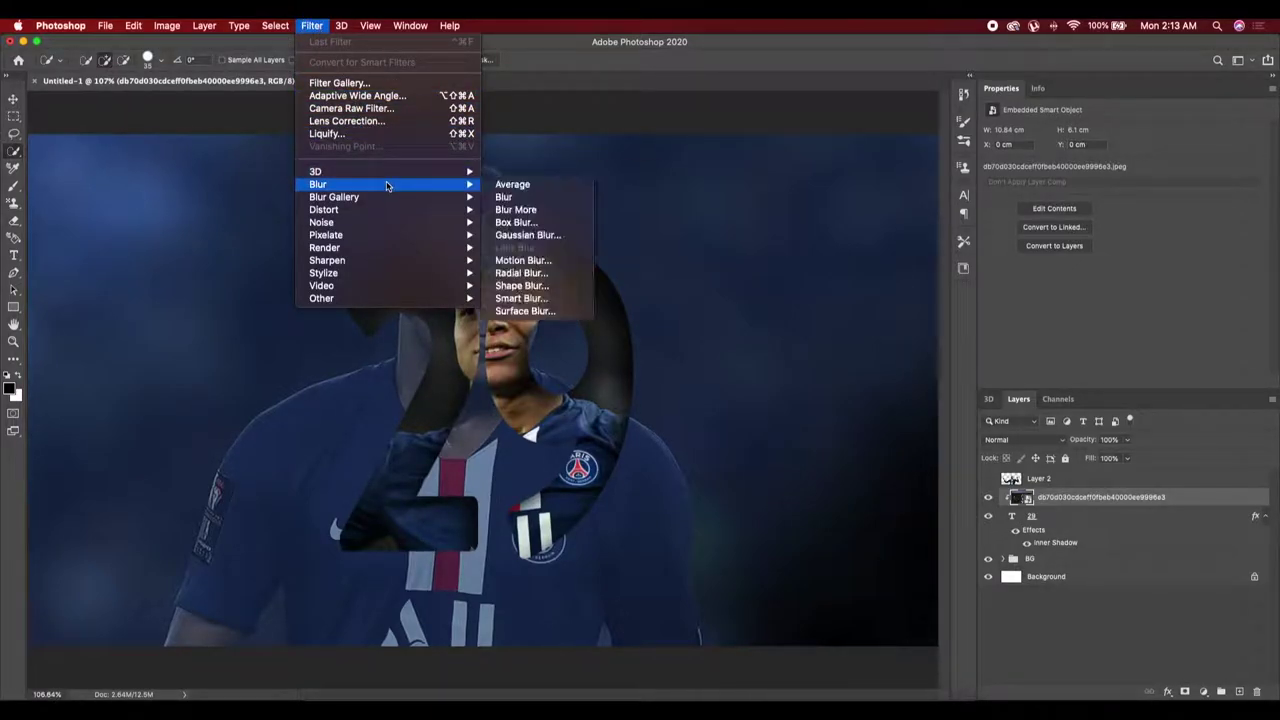
{"action": "left_click", "coordinate": [527, 235]}
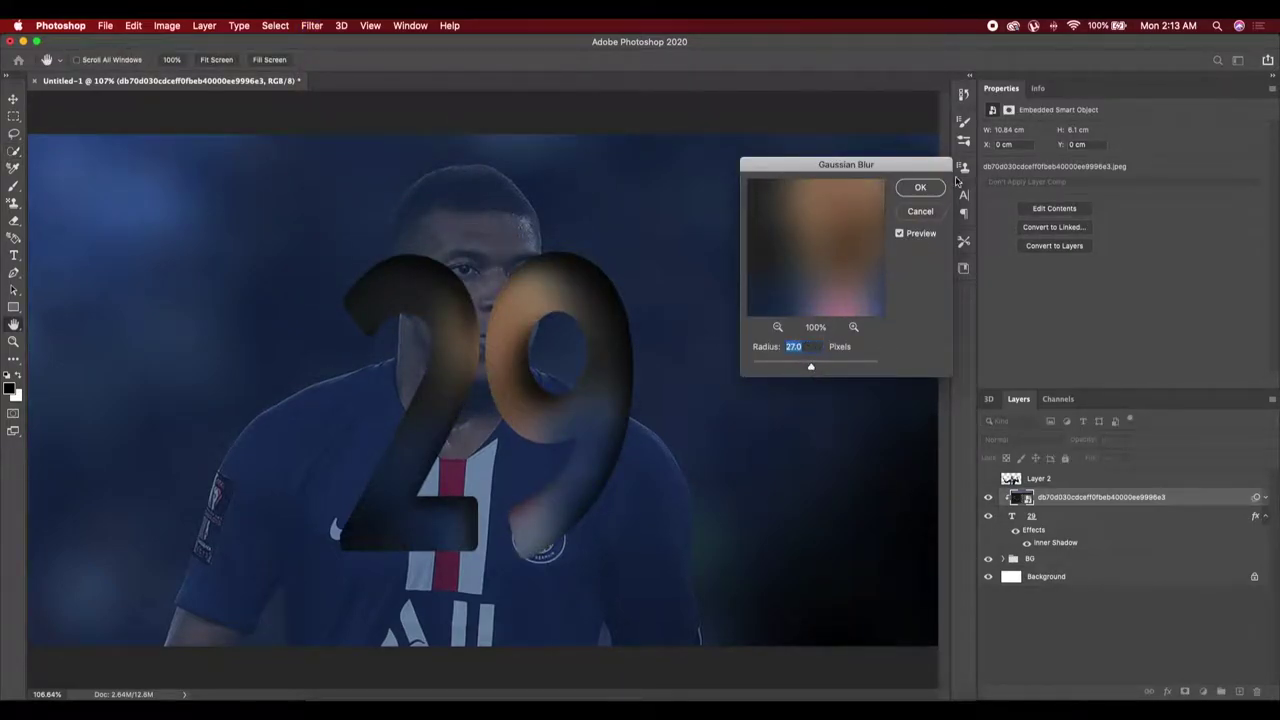
{"action": "left_click", "coordinate": [920, 187]}
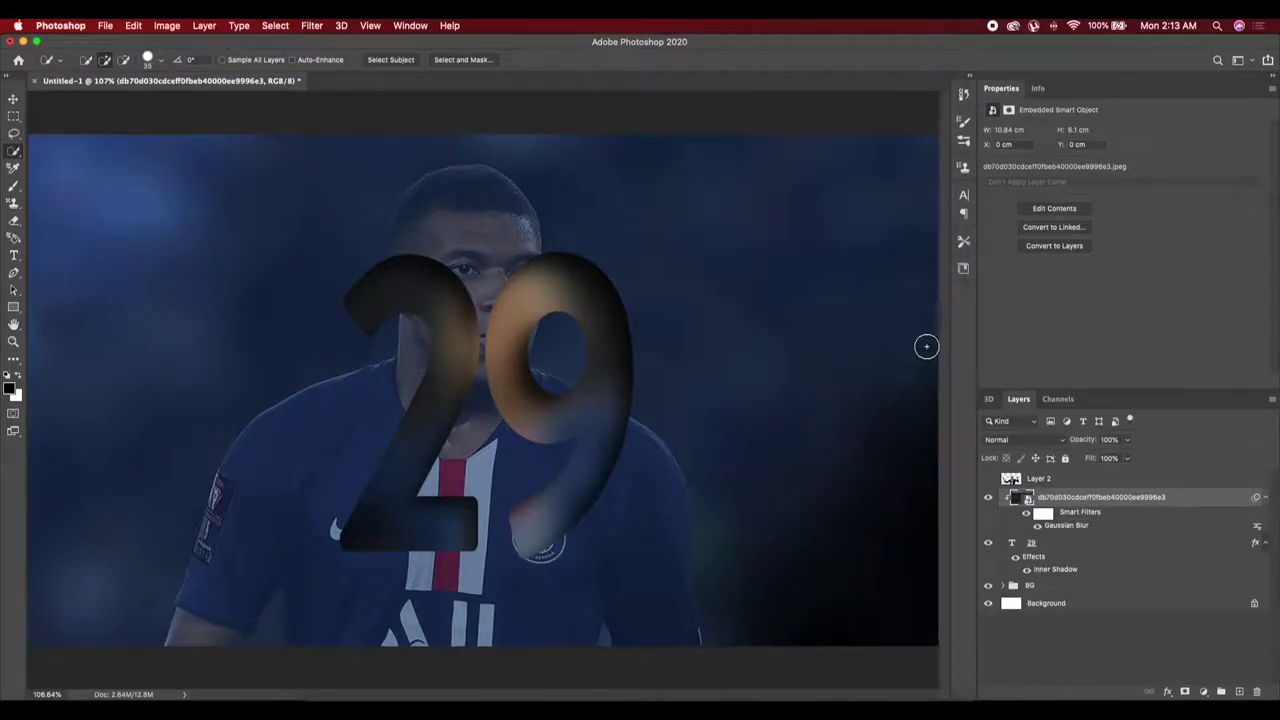
Free Transform the blurred photo, enlarging it and shifting it down-right
{"action": "left_click", "coordinate": [1266, 498]}
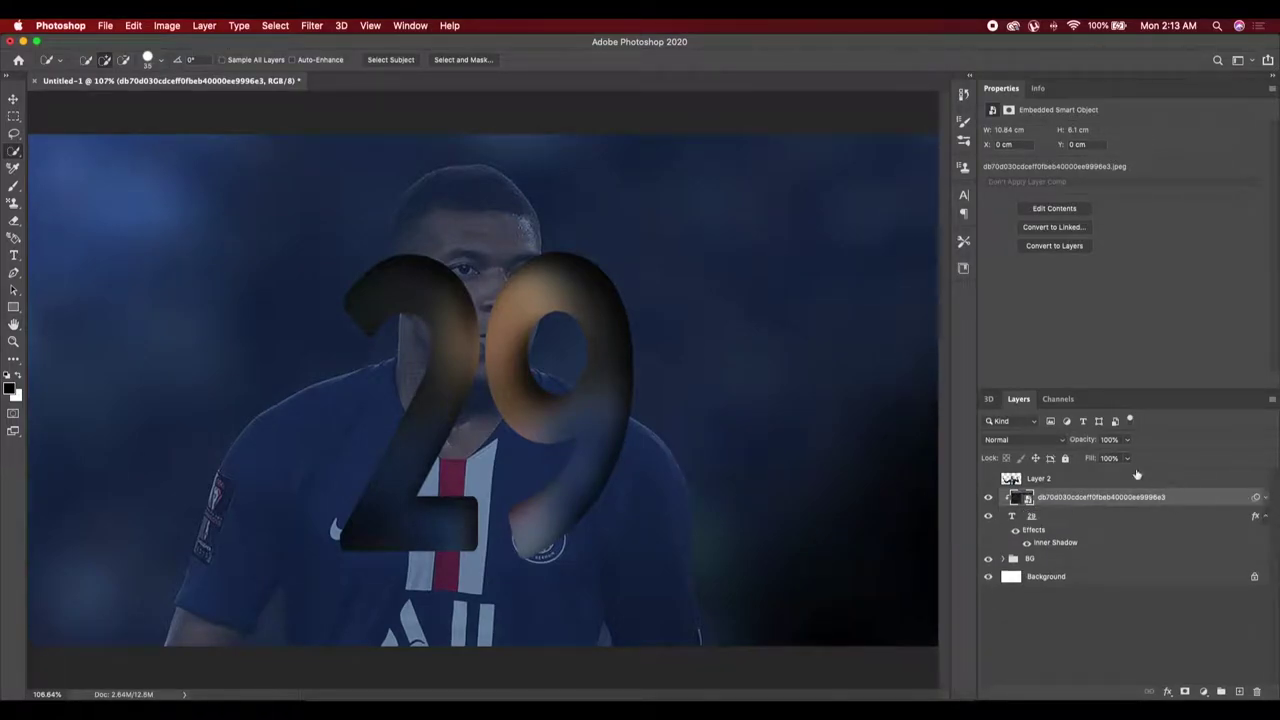
{"action": "key", "text": "ctrl+t"}
{"action": "left_click_drag", "start_coordinate": [724, 431], "coordinate": [686, 491]}
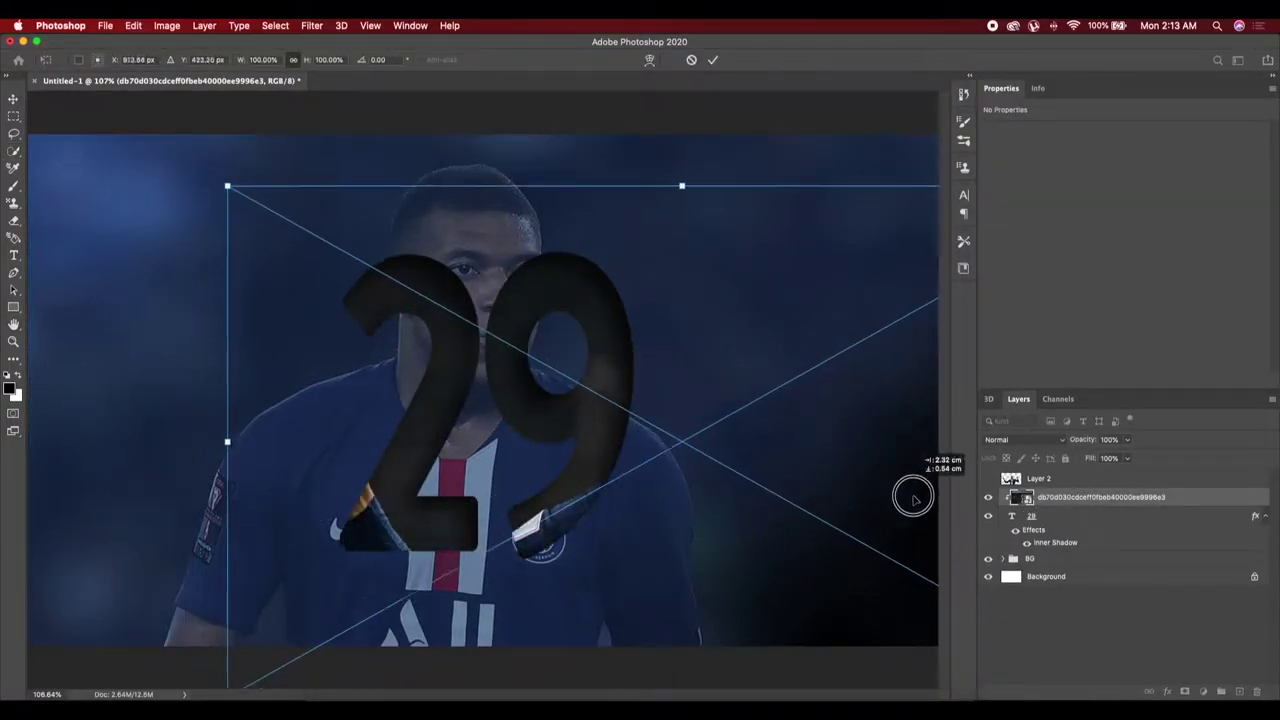
Commit the blurred photo's new position and make the cut-out player Layer 2 visible
{"action": "left_click_drag", "start_coordinate": [686, 491], "coordinate": [677, 437]}
{"action": "left_click", "coordinate": [712, 59]}
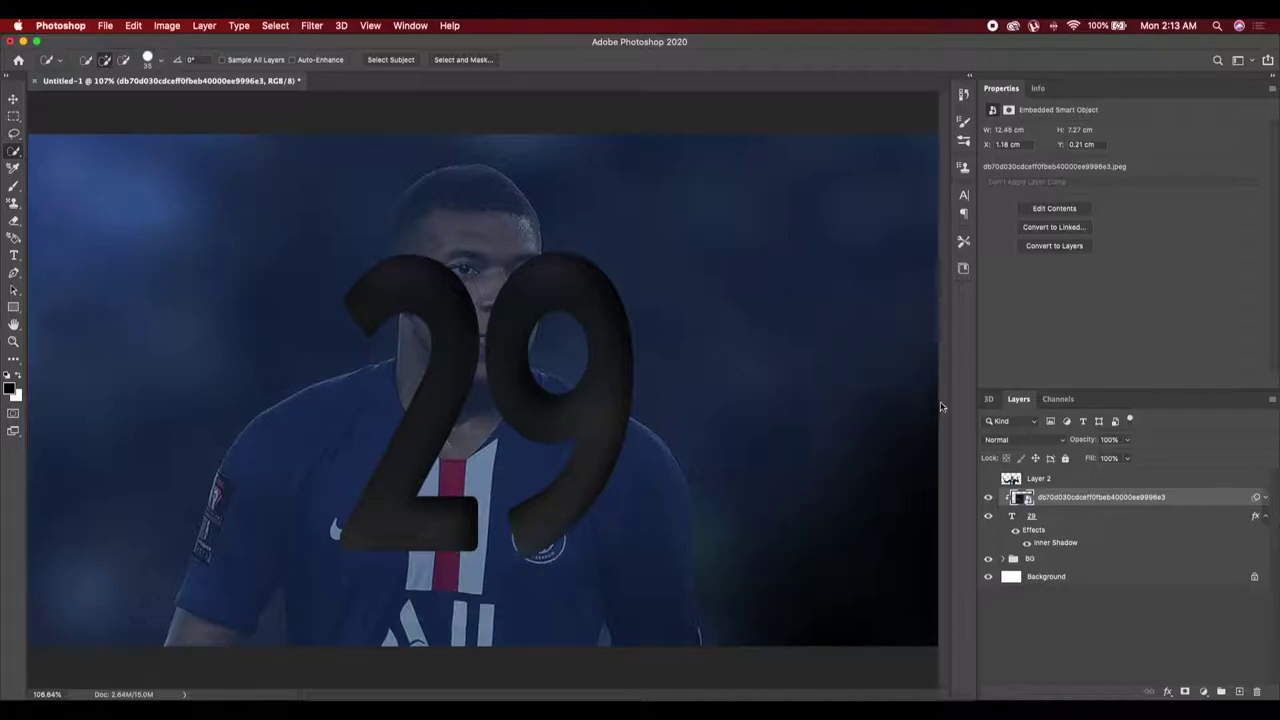
{"action": "left_click", "coordinate": [988, 479]}
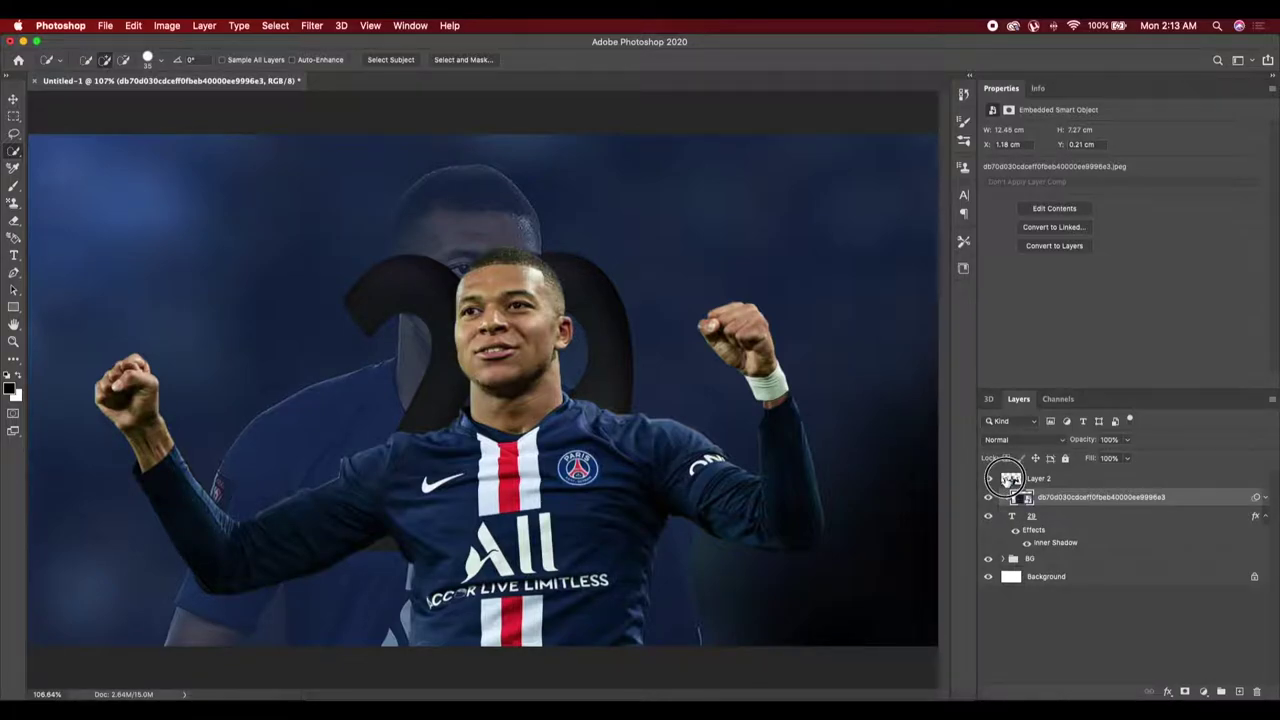
{"action": "left_click", "coordinate": [1007, 481]}
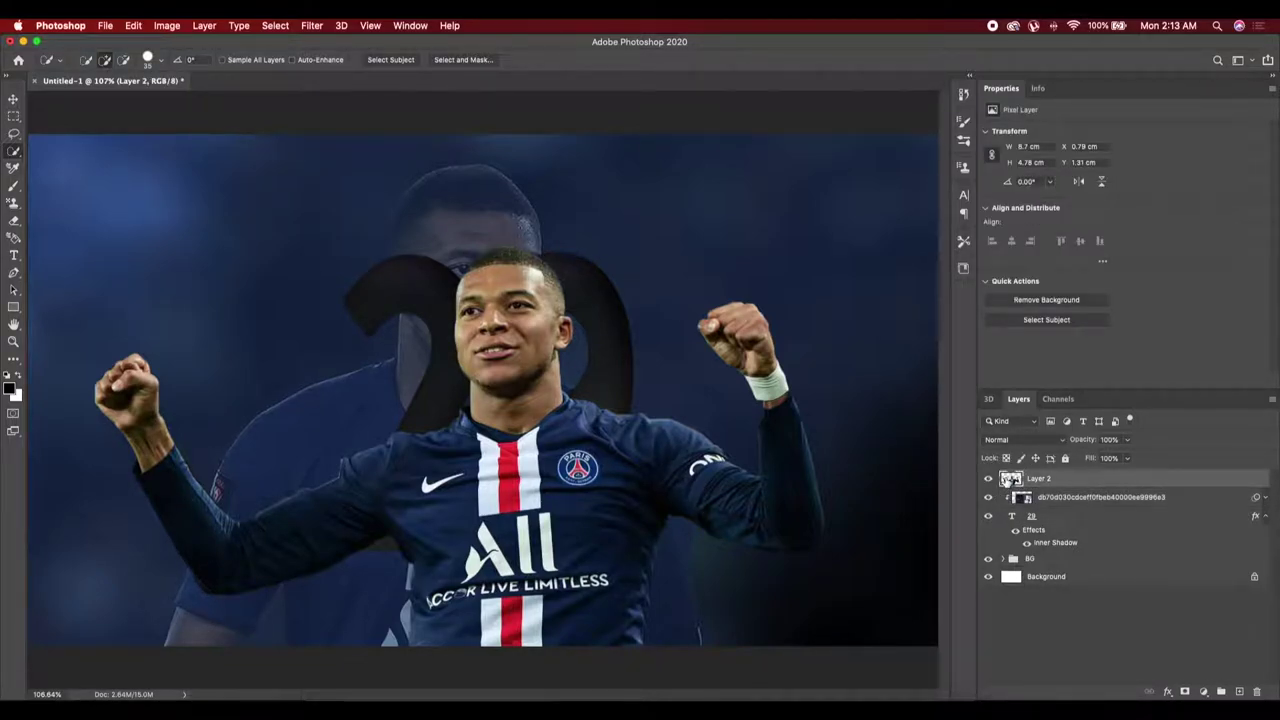
Scale the cut-out player to about 71% and centre him over the 29
{"action": "key", "text": "ctrl+t"}
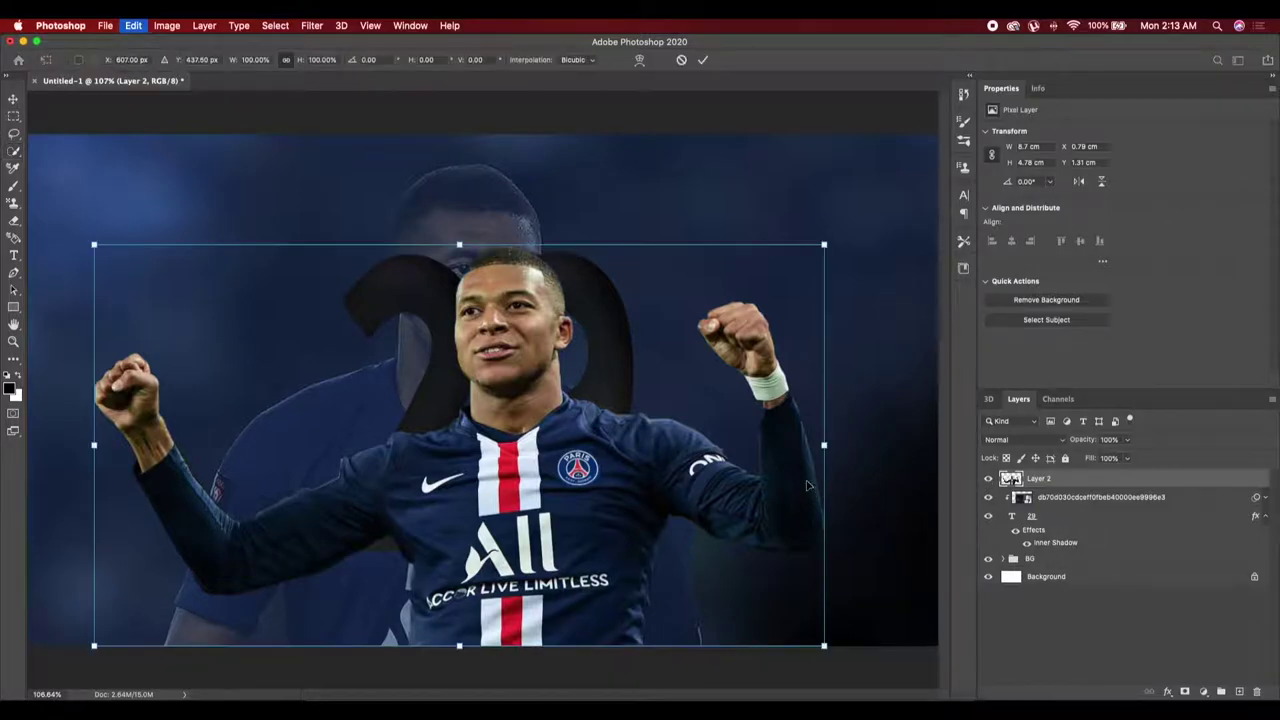
{"action": "left_click_drag", "start_coordinate": [634, 508], "coordinate": [634, 434]}
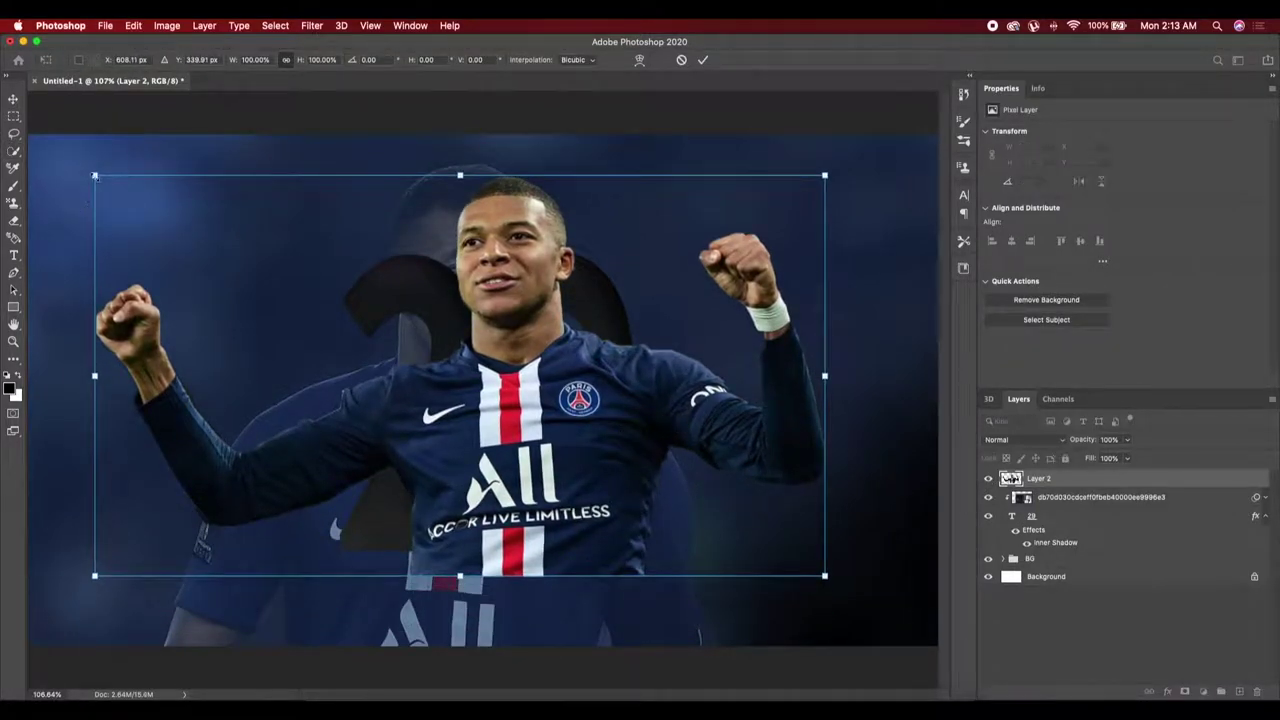
{"action": "left_click_drag", "start_coordinate": [94, 171], "coordinate": [251, 260]}
{"action": "mouse_move", "coordinate": [600, 380]}
{"action": "left_mouse_down"}
{"action": "mouse_move", "coordinate": [535, 425]}
{"action": "mouse_move", "coordinate": [473, 377]}
{"action": "left_mouse_up"}
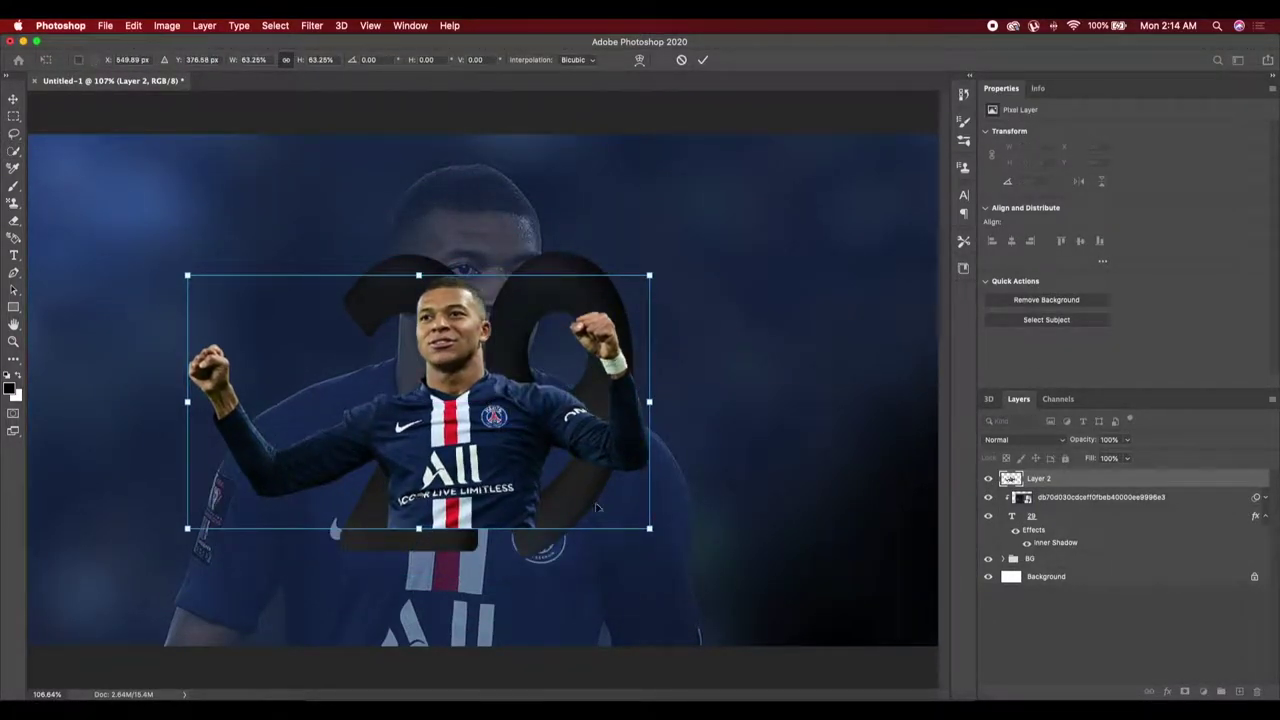
{"action": "left_click_drag", "start_coordinate": [651, 543], "coordinate": [700, 555]}
{"action": "left_click_drag", "start_coordinate": [572, 507], "coordinate": [629, 493]}
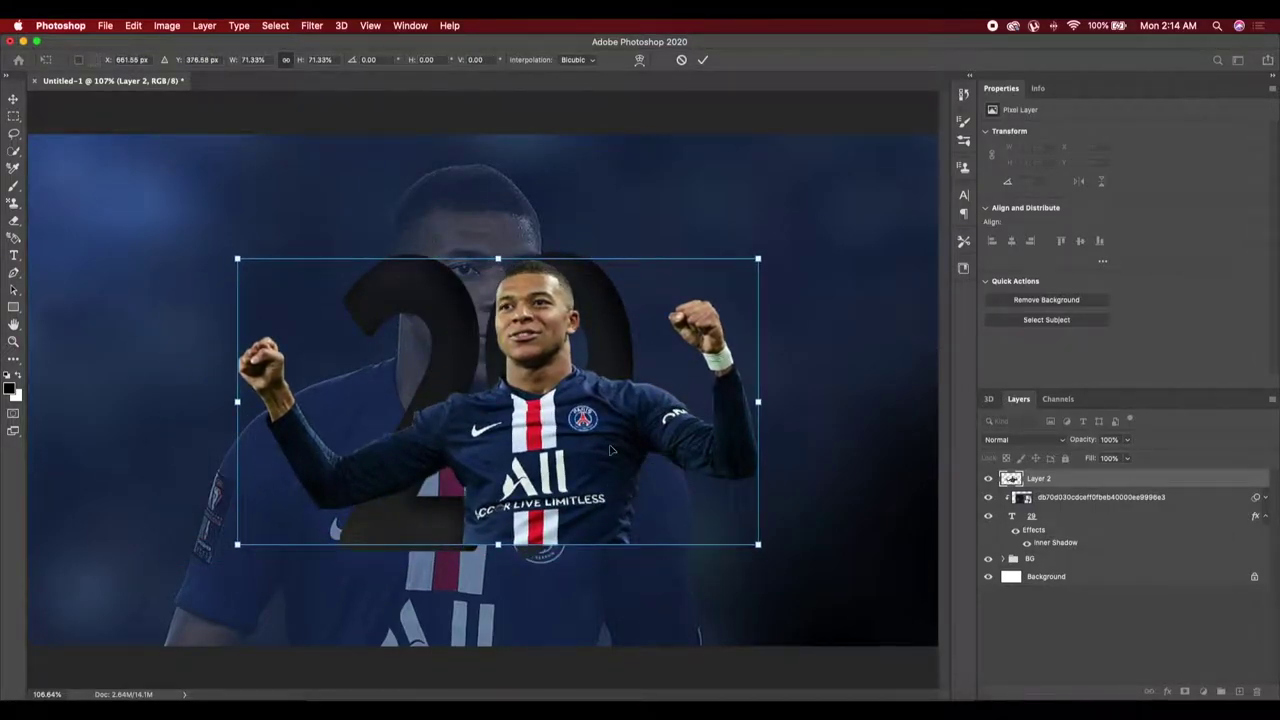
{"action": "left_click", "coordinate": [703, 59]}
{"action": "key", "text": "w"}
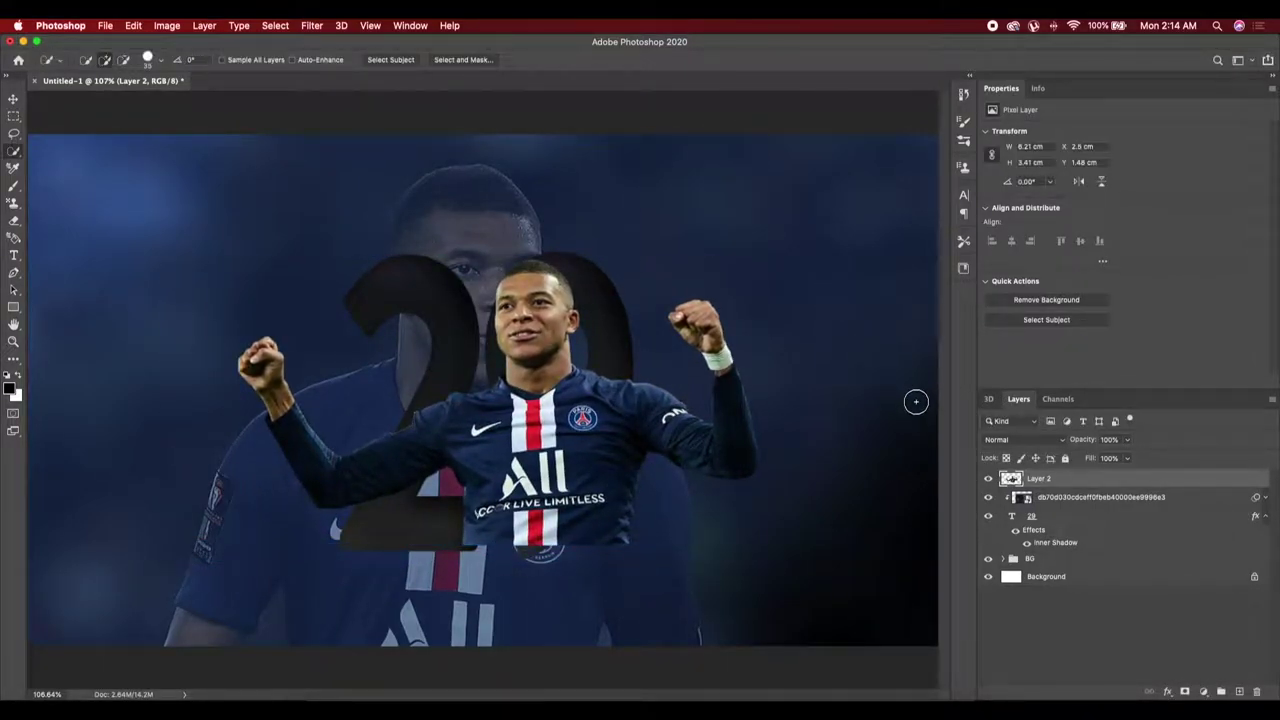
Clip Layer 2 into the 29 numerals and nudge the player slightly left and down
{"action": "left_click", "coordinate": [1007, 487], "text": "alt"}
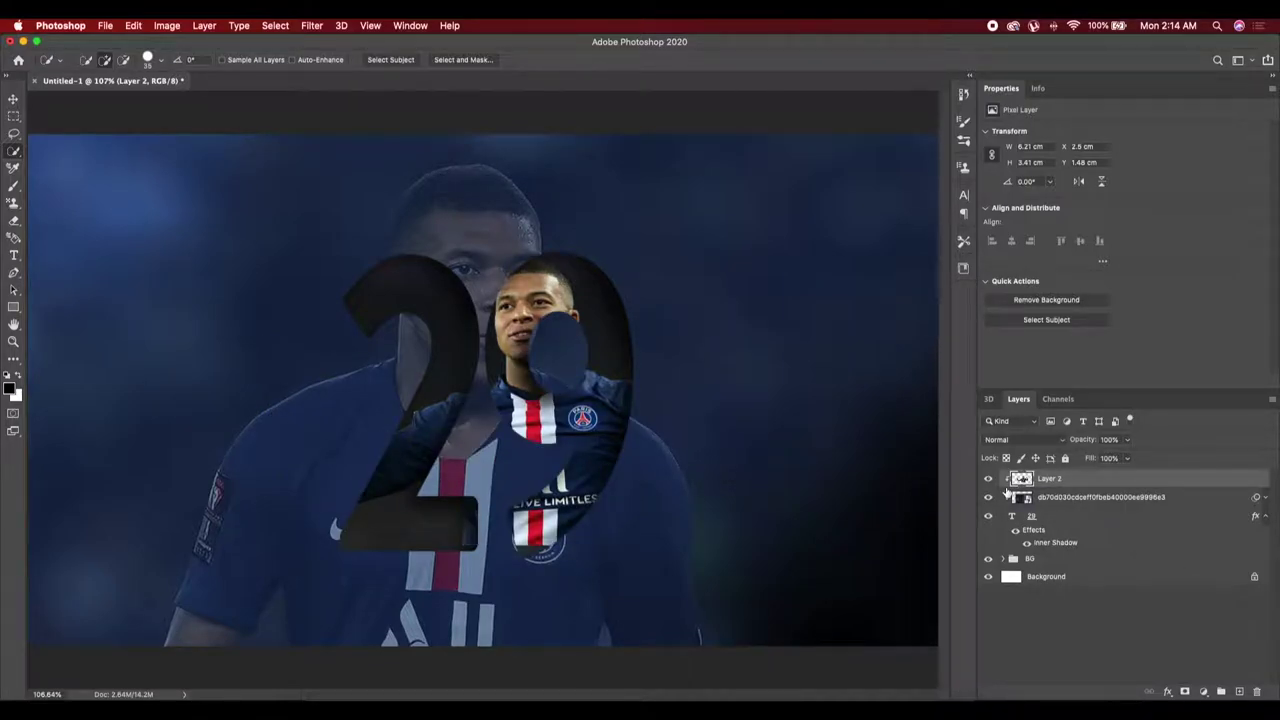
{"action": "key", "text": "ctrl+t"}
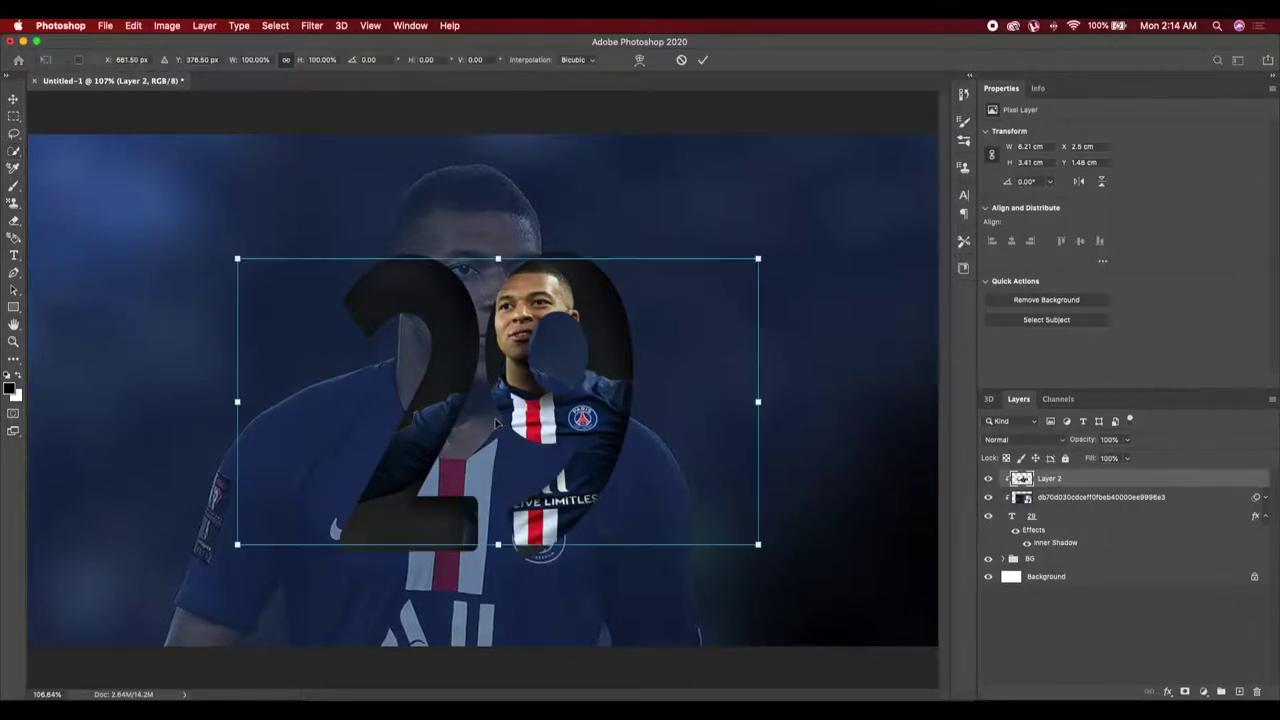
{"action": "left_click_drag", "start_coordinate": [533, 412], "coordinate": [536, 412]}
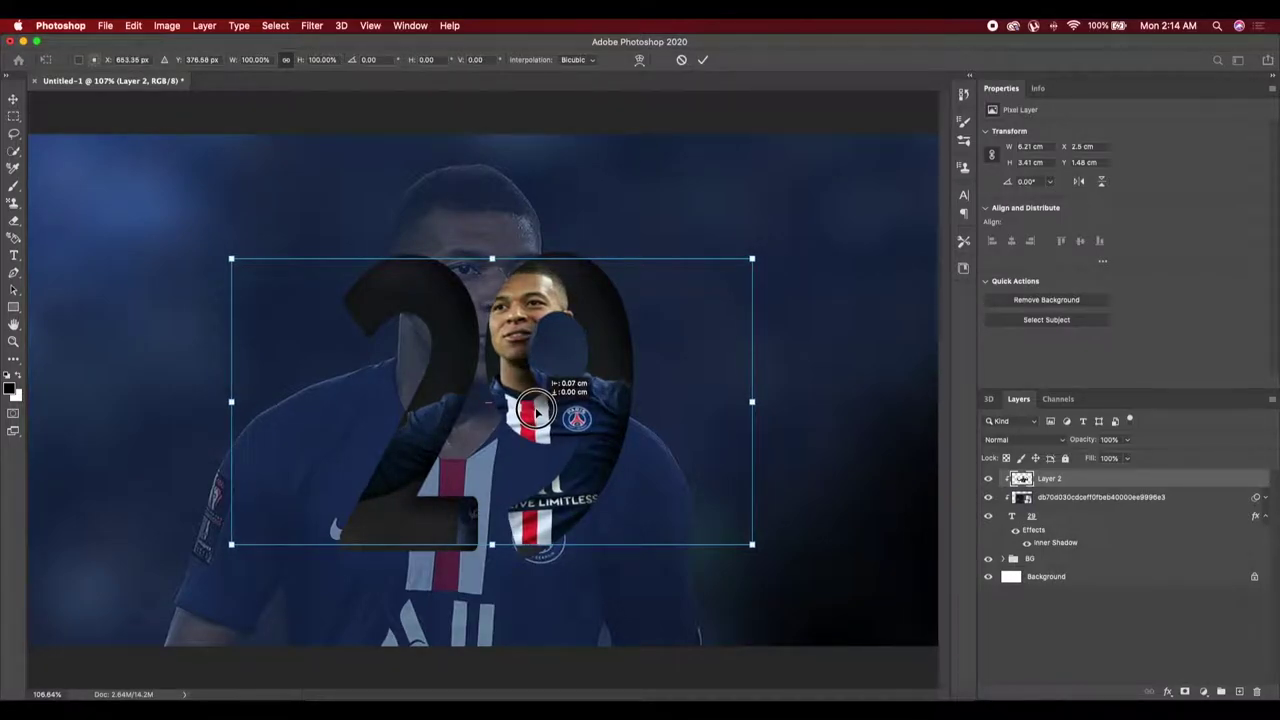
{"action": "left_click_drag", "start_coordinate": [536, 412], "coordinate": [533, 424]}
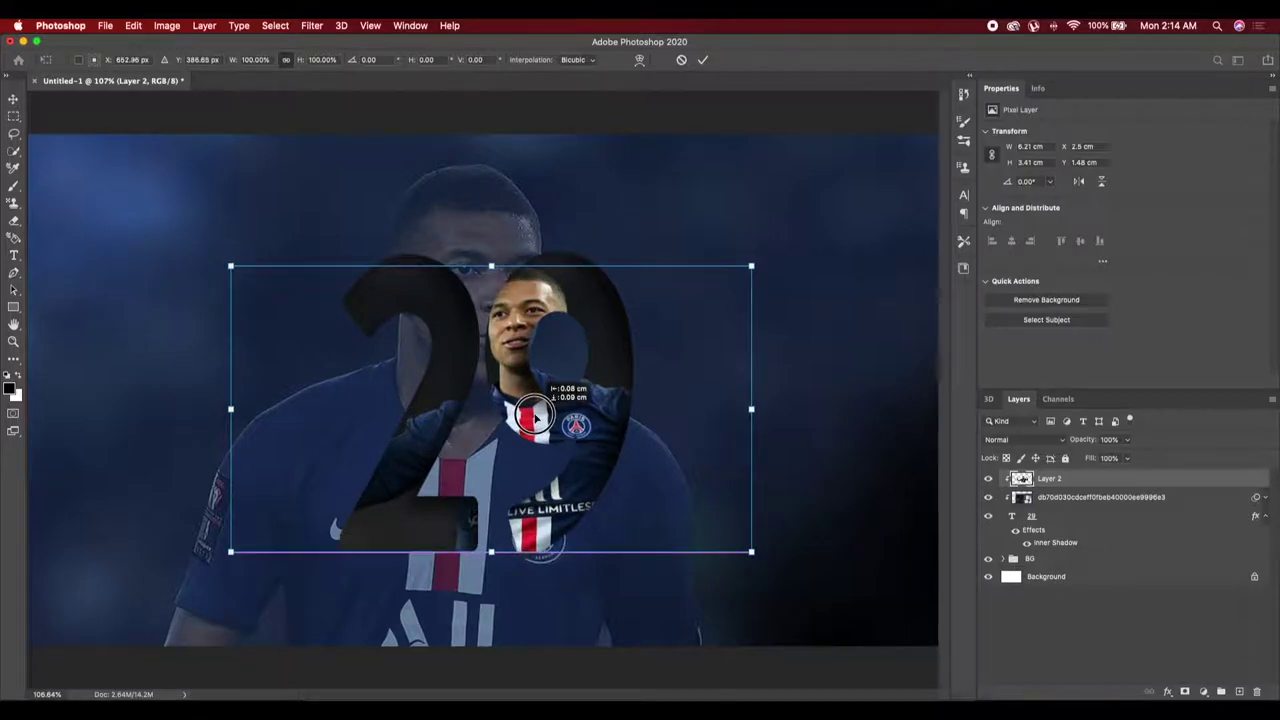
{"action": "left_click_drag", "start_coordinate": [533, 424], "coordinate": [533, 424]}
Enlarge the player to about 102% (6.33 × 3.48 cm) and nudge him down a few pixels
{"action": "left_click_drag", "start_coordinate": [236, 271], "coordinate": [226, 266]}
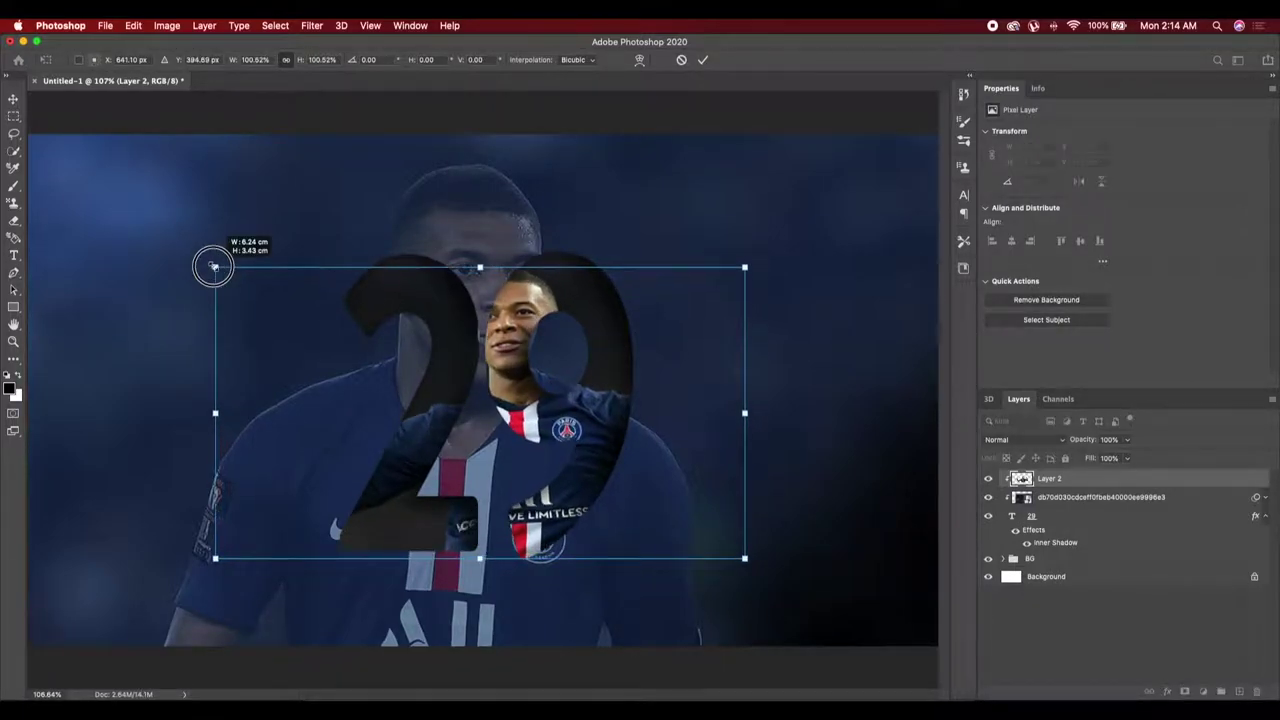
{"action": "left_click_drag", "start_coordinate": [487, 393], "coordinate": [490, 393]}
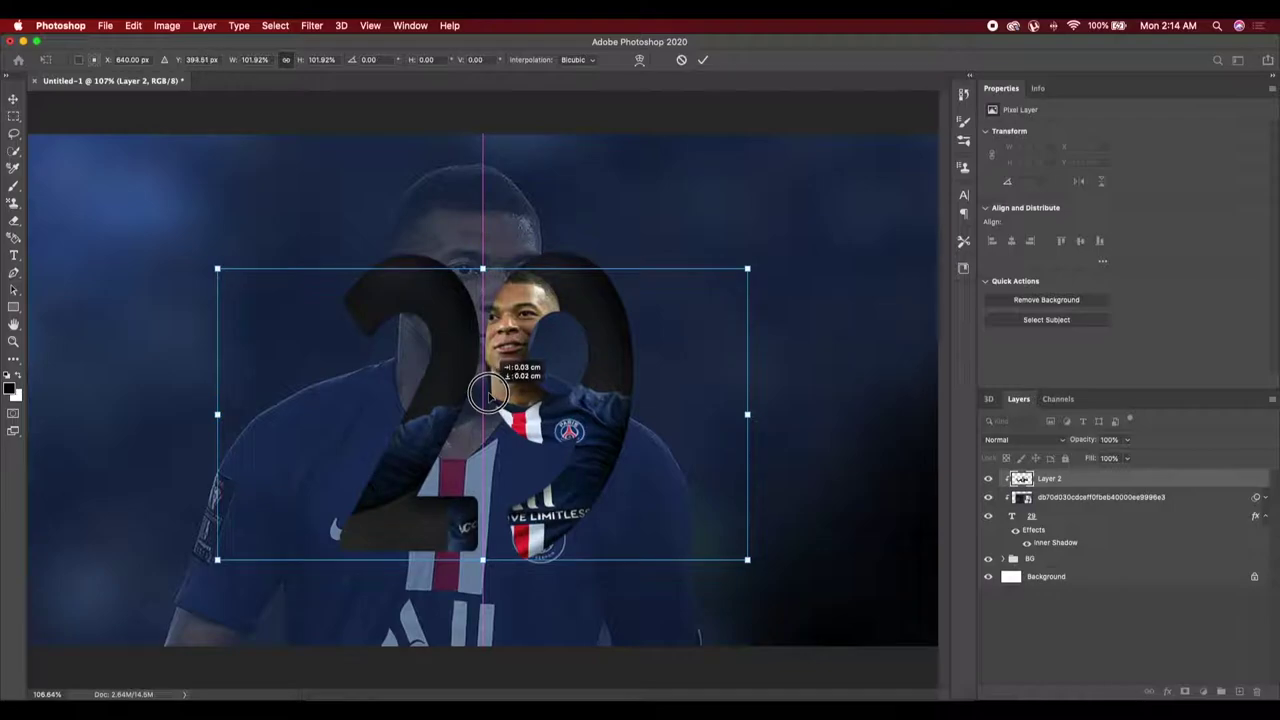
{"action": "left_click_drag", "start_coordinate": [489, 393], "coordinate": [490, 397]}
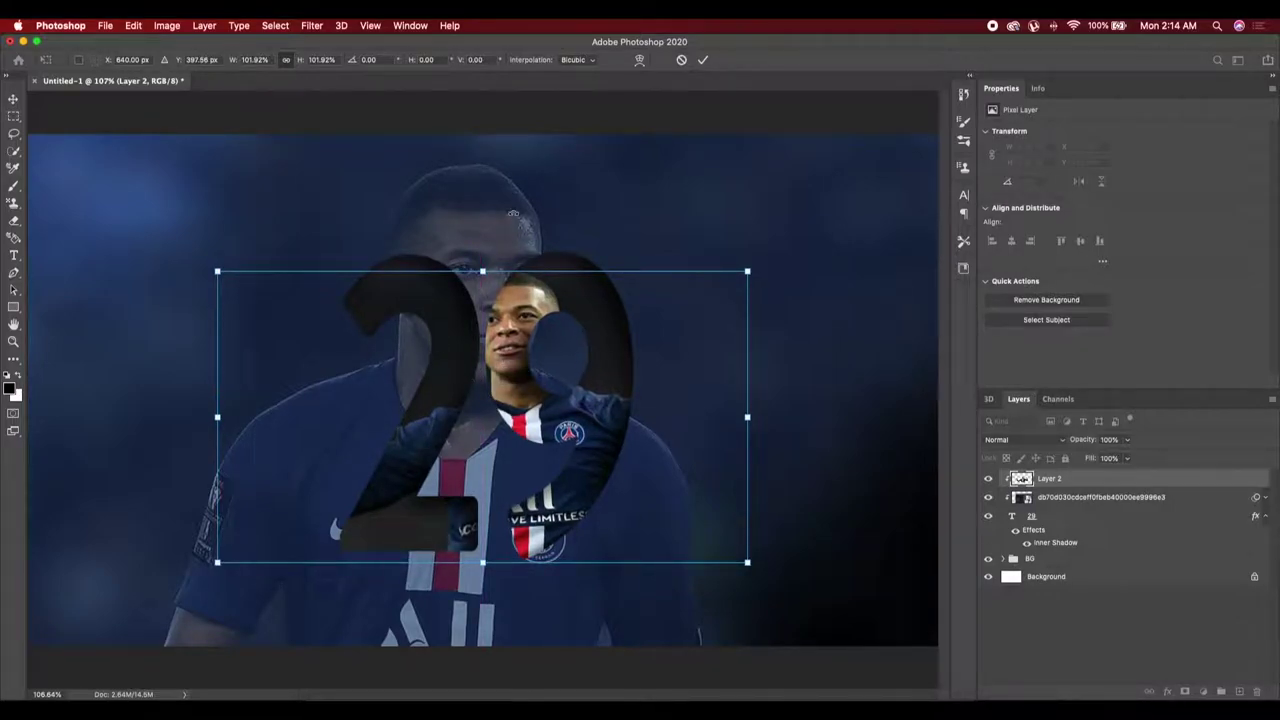
{"action": "left_click", "coordinate": [703, 61]}
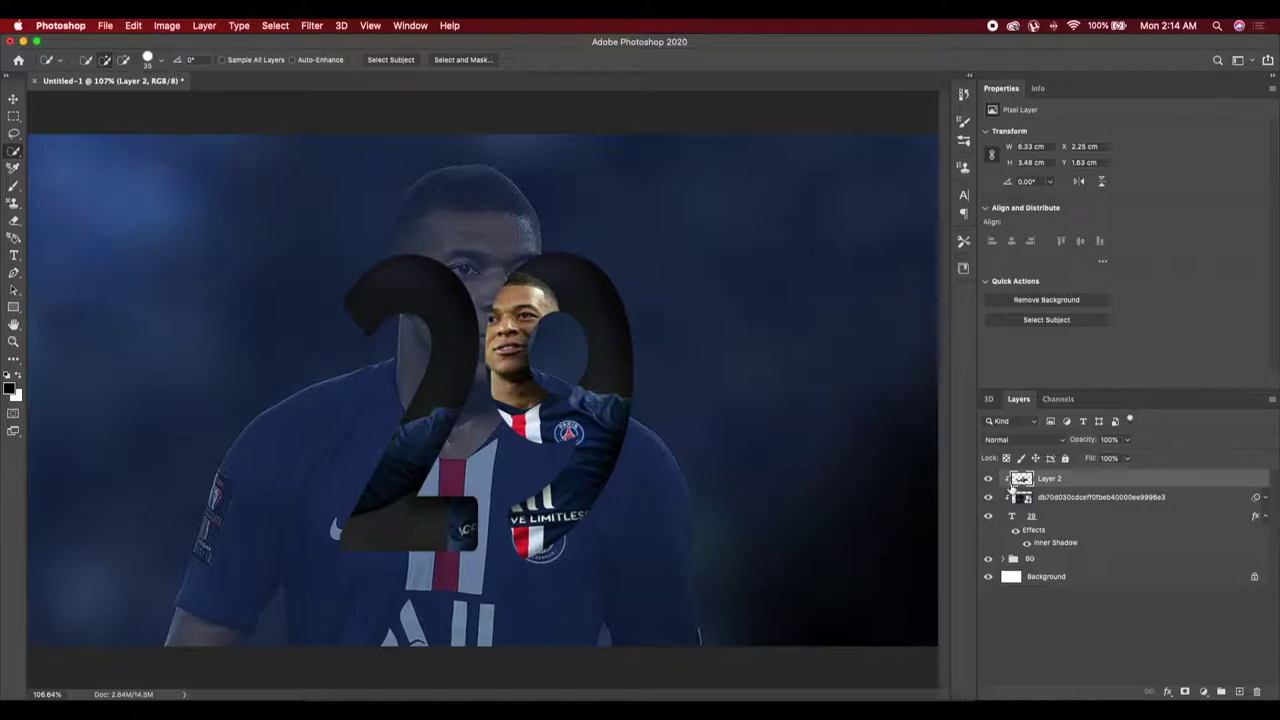
{"action": "left_click", "coordinate": [1024, 497]}
{"action": "left_click", "coordinate": [1205, 691]}
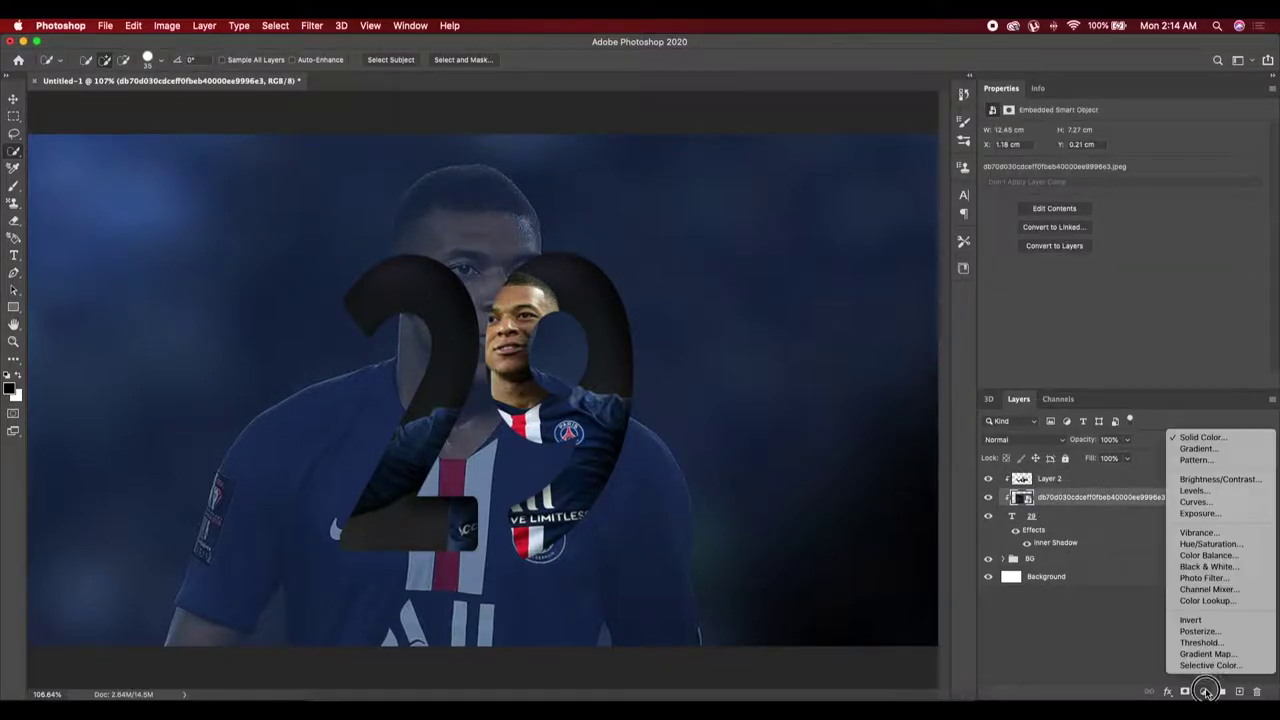
Add a Solid Color fill over the photo, coloured pale blue #e8f5fd sampled from the canvas
{"action": "left_click", "coordinate": [1188, 439]}
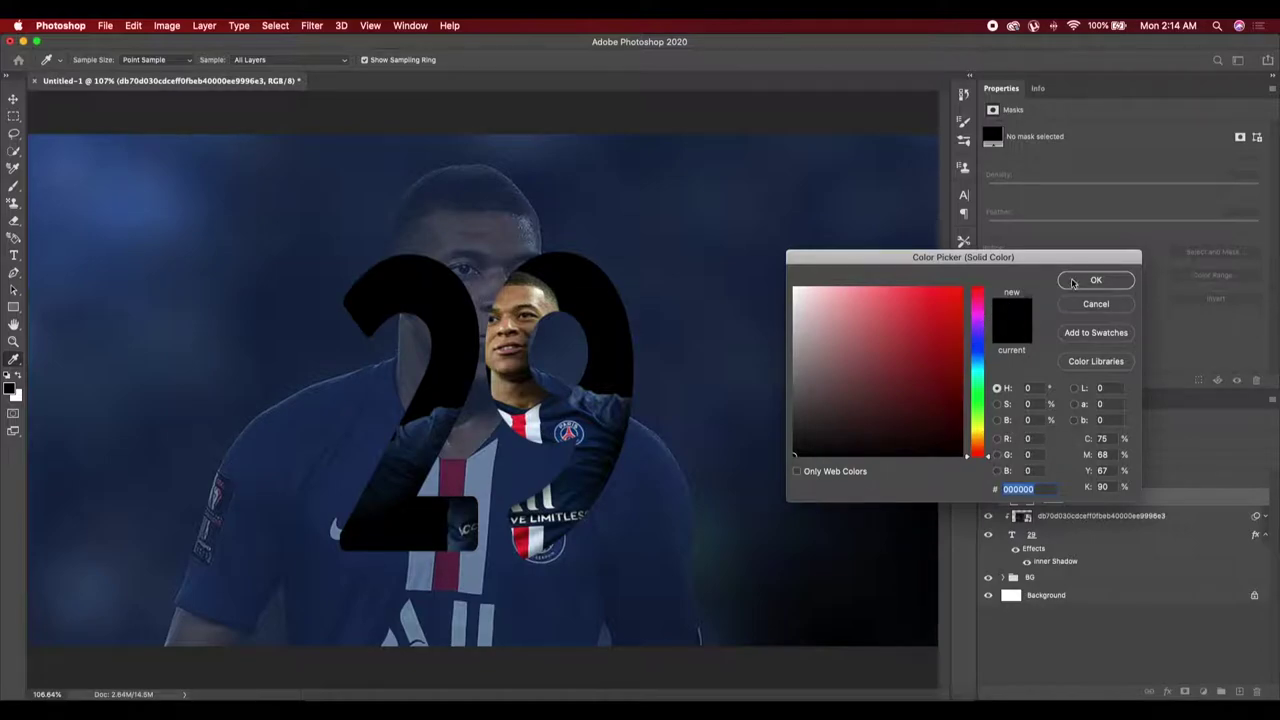
{"action": "left_click", "coordinate": [1095, 282]}
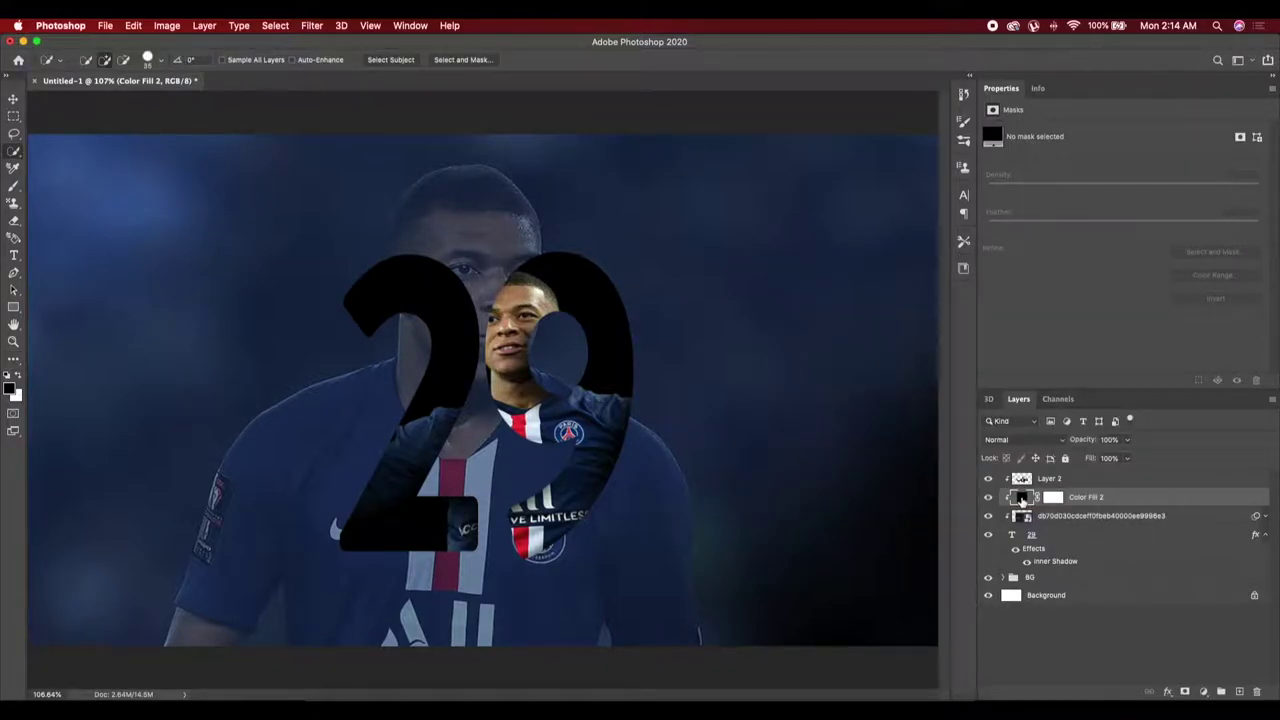
{"action": "double_click", "coordinate": [1021, 498]}
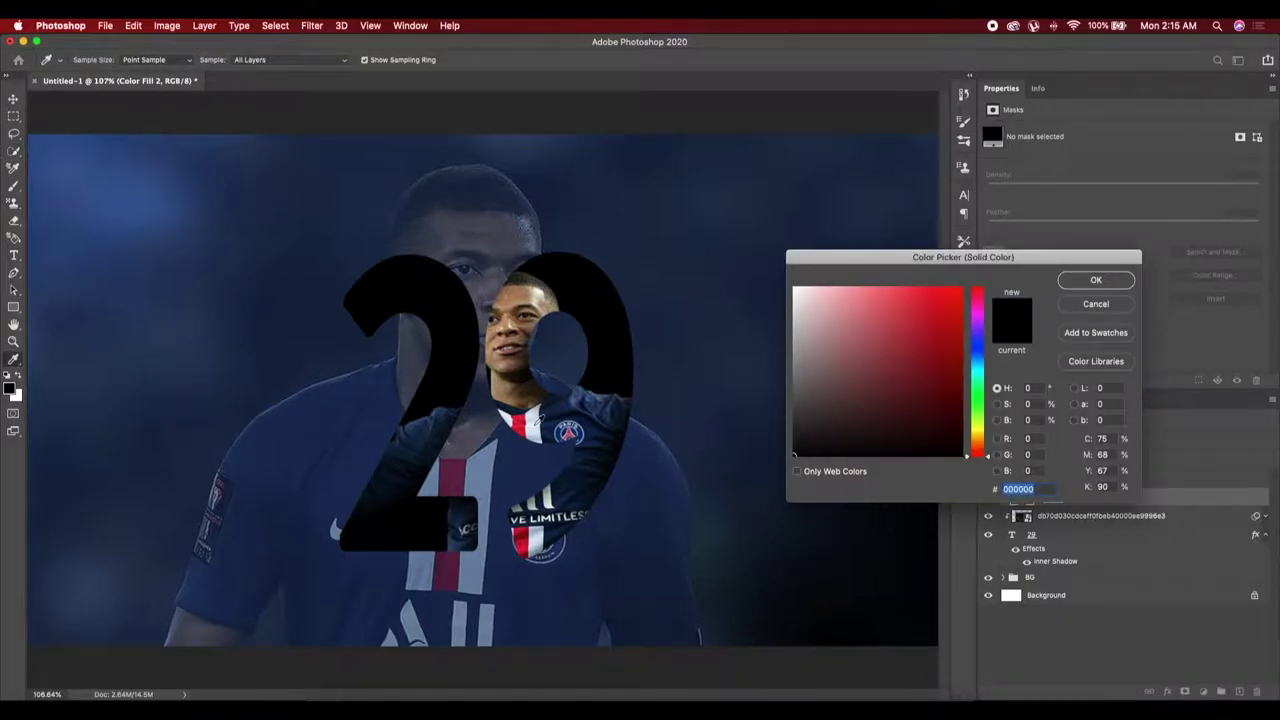
{"action": "left_click", "coordinate": [535, 428]}
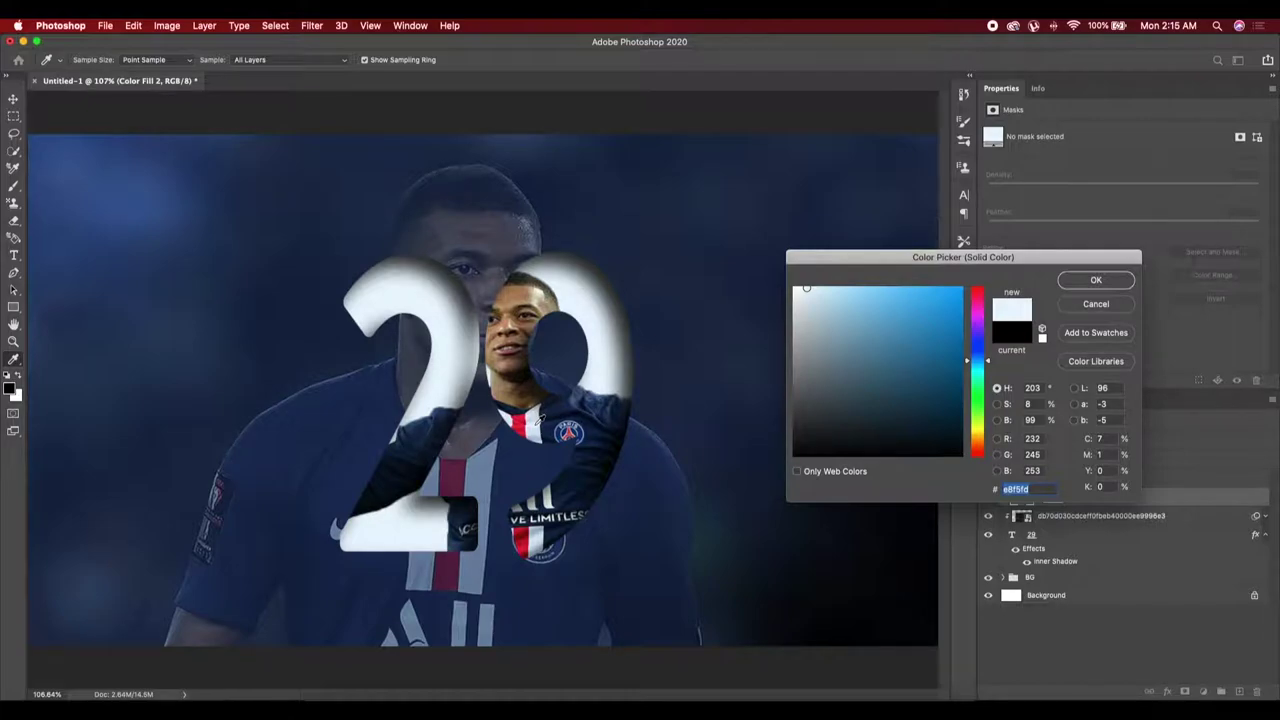
{"action": "left_click", "coordinate": [1095, 281]}
Set the Color Fill 2 layer's opacity to 40%
{"action": "key", "text": "w"}
{"action": "left_click", "coordinate": [1108, 439]}
{"action": "type", "text": "40"}
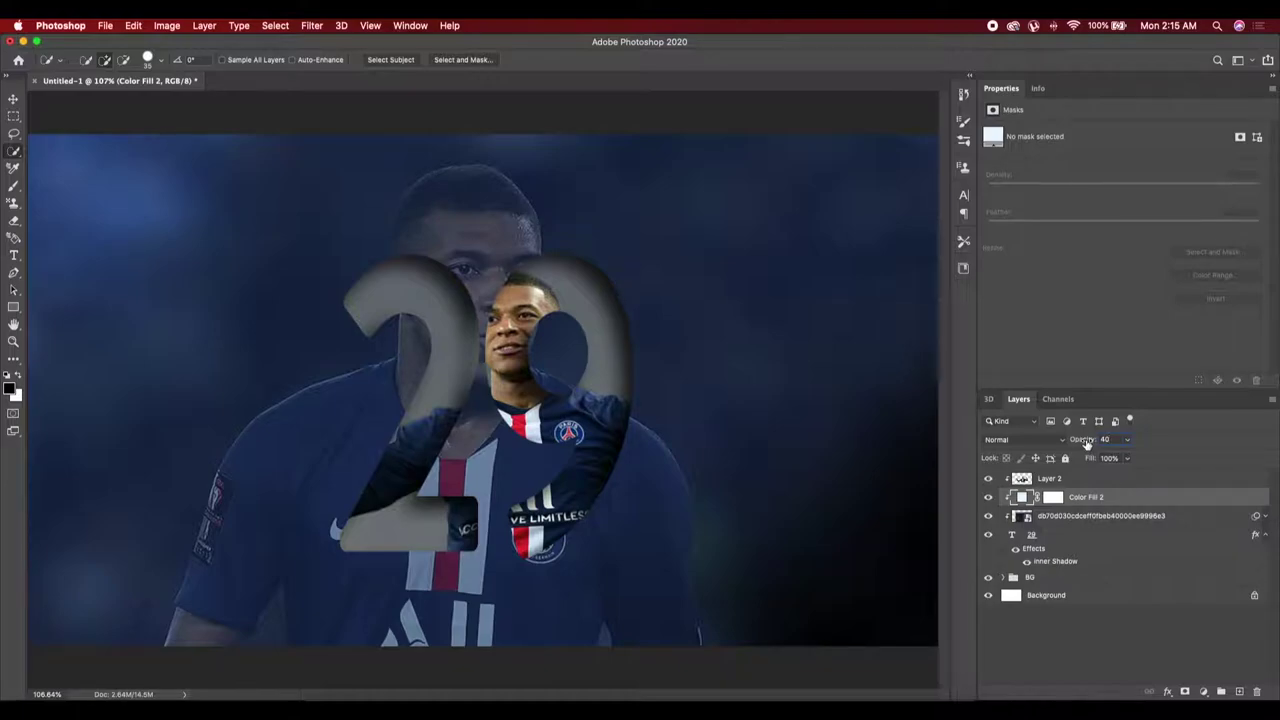
{"action": "left_click_drag", "start_coordinate": [1087, 443], "coordinate": [1100, 443]}
{"action": "type", "text": "40"}
{"action": "left_click", "coordinate": [1022, 479]}
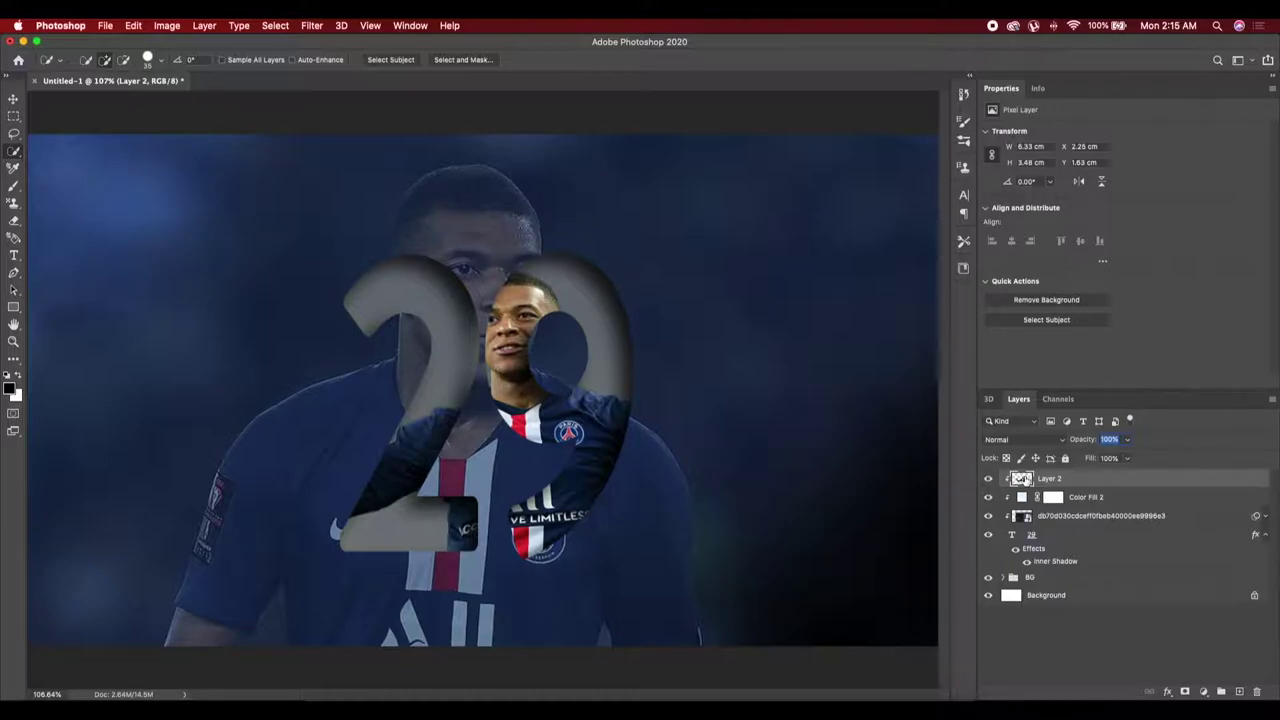
Duplicate the player cutout Layer 2 and confirm the copy is visible
{"action": "key", "text": "ctrl+j"}
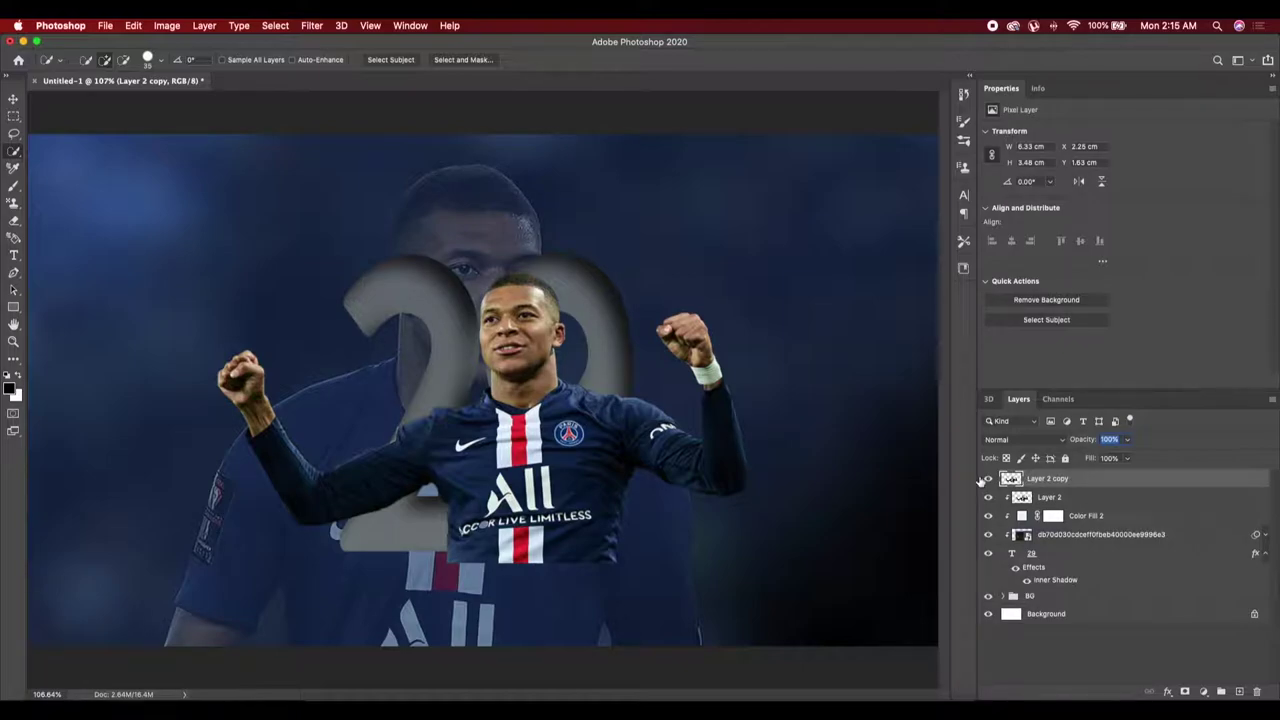
{"action": "left_click", "coordinate": [987, 479]}
{"action": "left_click", "coordinate": [987, 479]}
Erase the copy's upper jersey, left arm and chest areas with the Eraser
{"action": "left_click", "coordinate": [14, 220]}
{"action": "mouse_move", "coordinate": [555, 345]}
{"action": "left_mouse_down"}
{"action": "mouse_move", "coordinate": [443, 562]}
{"action": "mouse_move", "coordinate": [543, 414]}
{"action": "mouse_move", "coordinate": [486, 443]}
{"action": "mouse_move", "coordinate": [457, 514]}
{"action": "mouse_move", "coordinate": [606, 492]}
{"action": "left_mouse_up"}
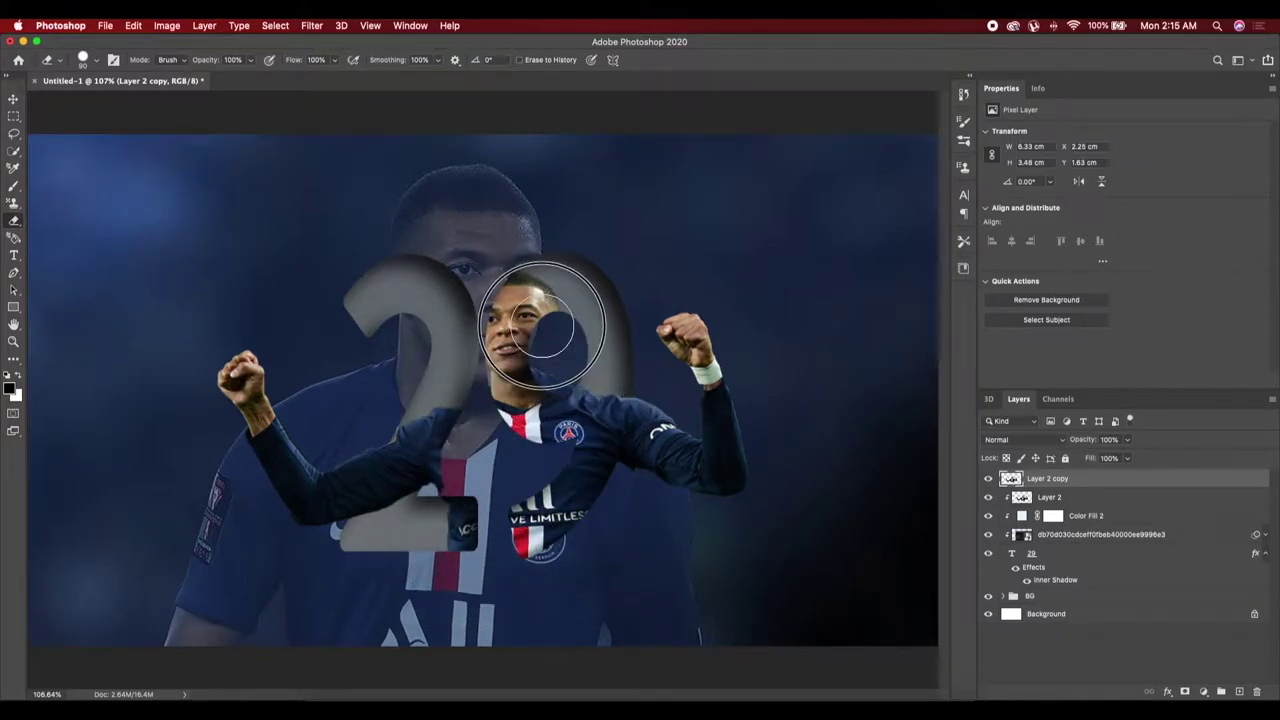
{"action": "mouse_move", "coordinate": [386, 471]}
{"action": "left_mouse_down"}
{"action": "mouse_move", "coordinate": [275, 418]}
{"action": "mouse_move", "coordinate": [386, 486]}
{"action": "left_mouse_up"}
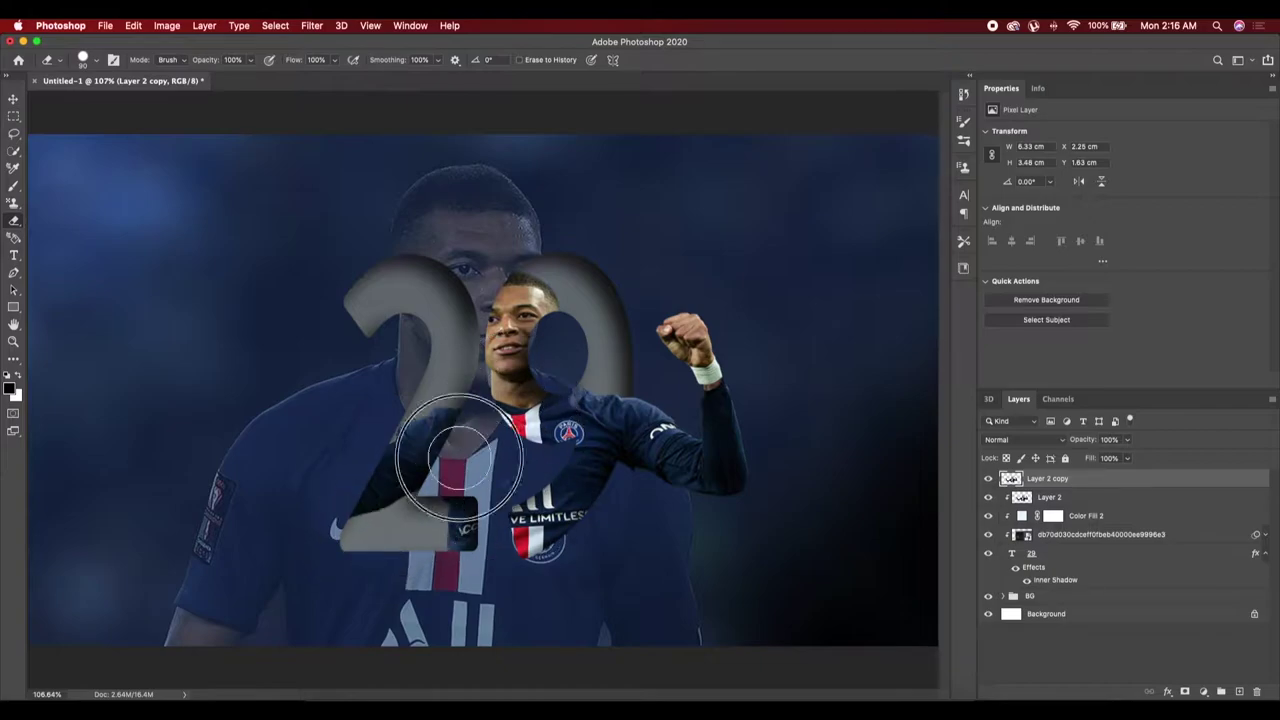
{"action": "mouse_move", "coordinate": [572, 470]}
{"action": "left_mouse_down"}
{"action": "mouse_move", "coordinate": [594, 506]}
{"action": "mouse_move", "coordinate": [566, 551]}
{"action": "mouse_move", "coordinate": [497, 484]}
{"action": "left_mouse_up"}
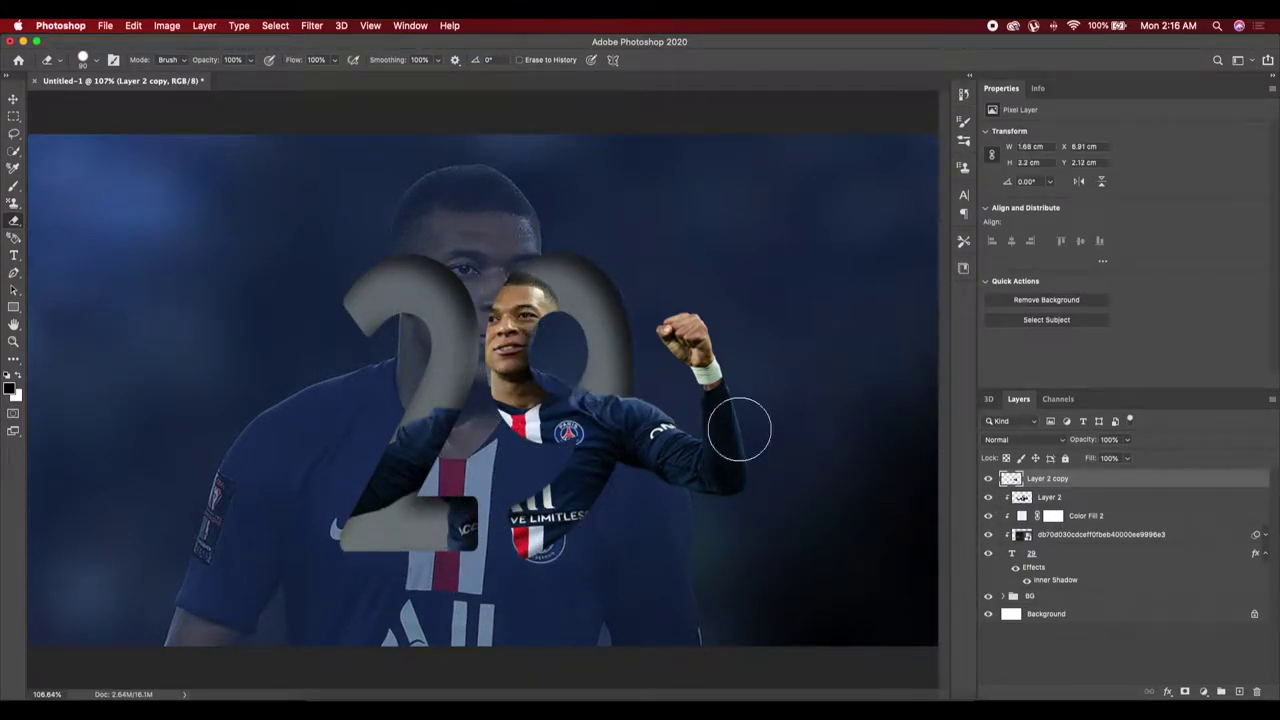
{"action": "left_click", "coordinate": [13, 100]}
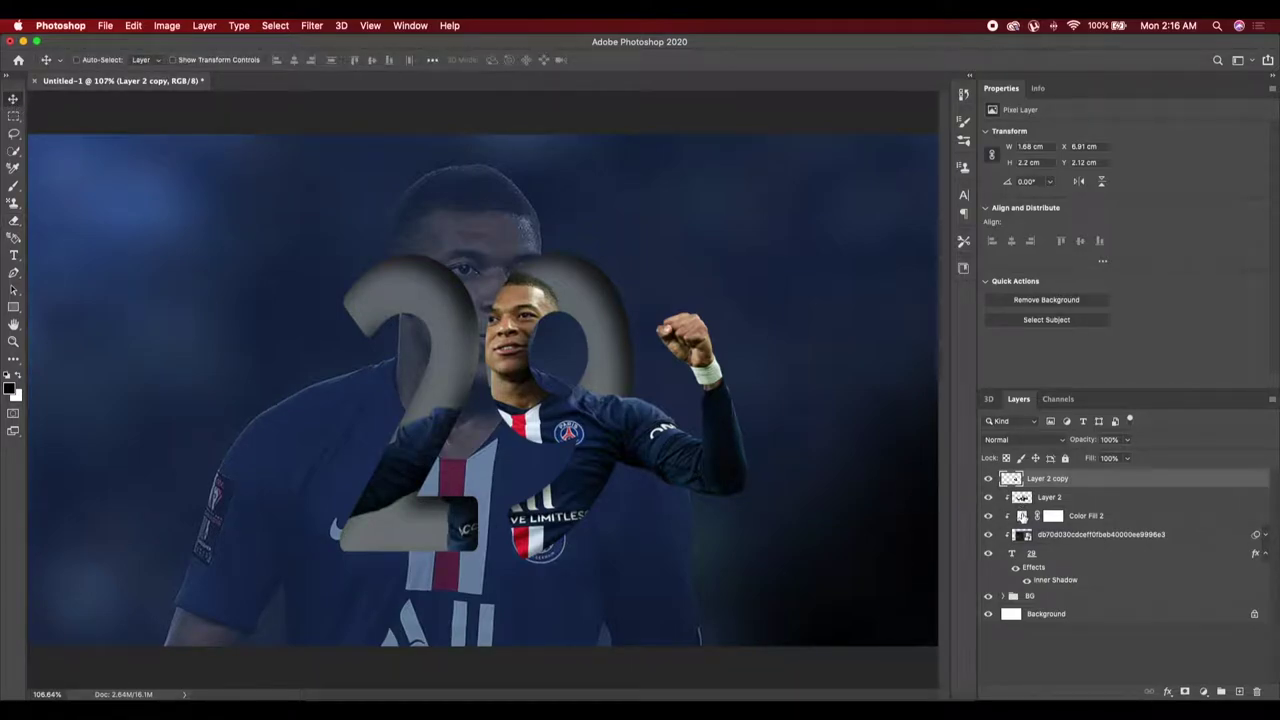
Draw a wide black bar across the upper numerals with the Rectangle tool
{"action": "left_click", "coordinate": [1022, 517]}
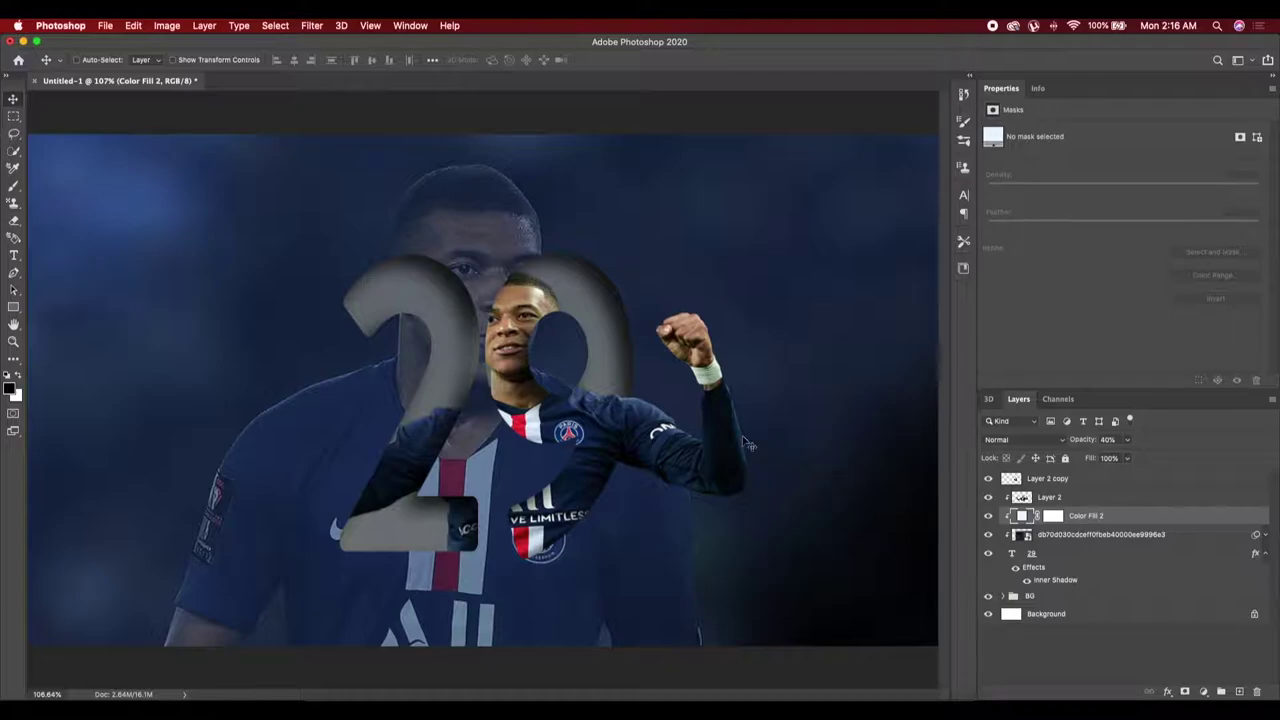
{"action": "left_click", "coordinate": [14, 307]}
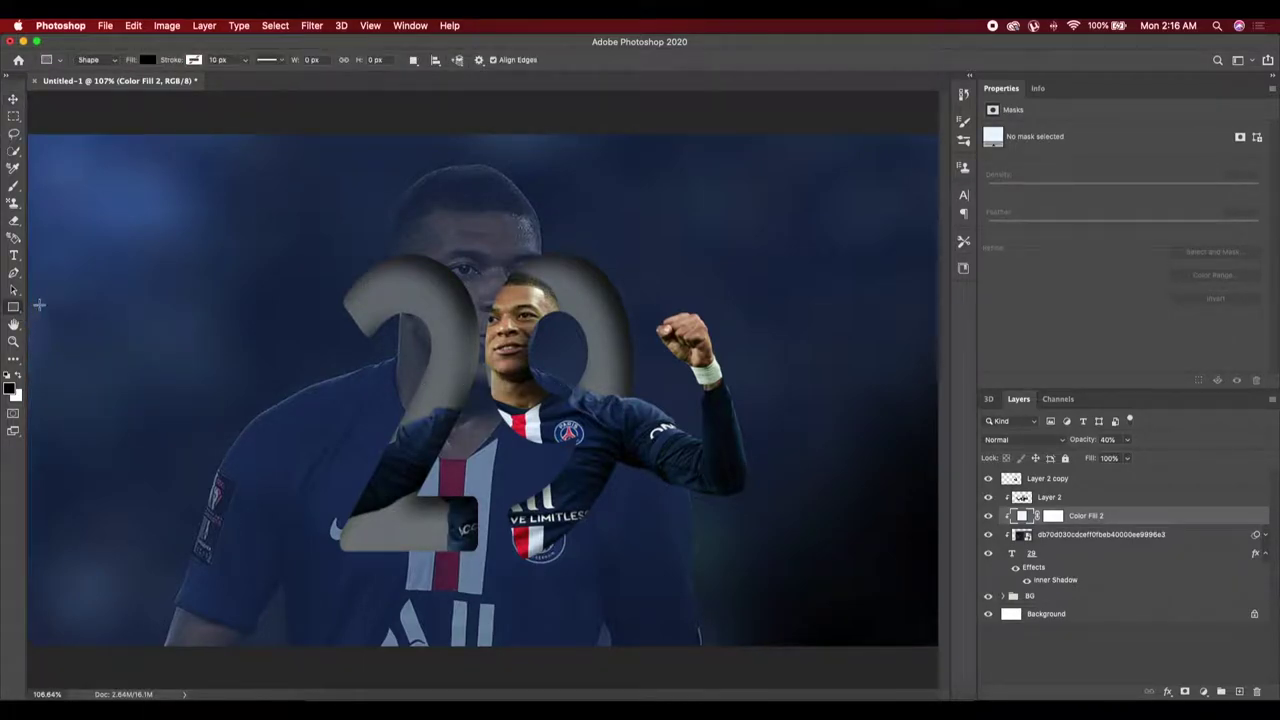
{"action": "mouse_move", "coordinate": [98, 258]}
{"action": "left_mouse_down"}
{"action": "mouse_move", "coordinate": [346, 340]}
{"action": "mouse_move", "coordinate": [445, 340]}
{"action": "left_mouse_up"}
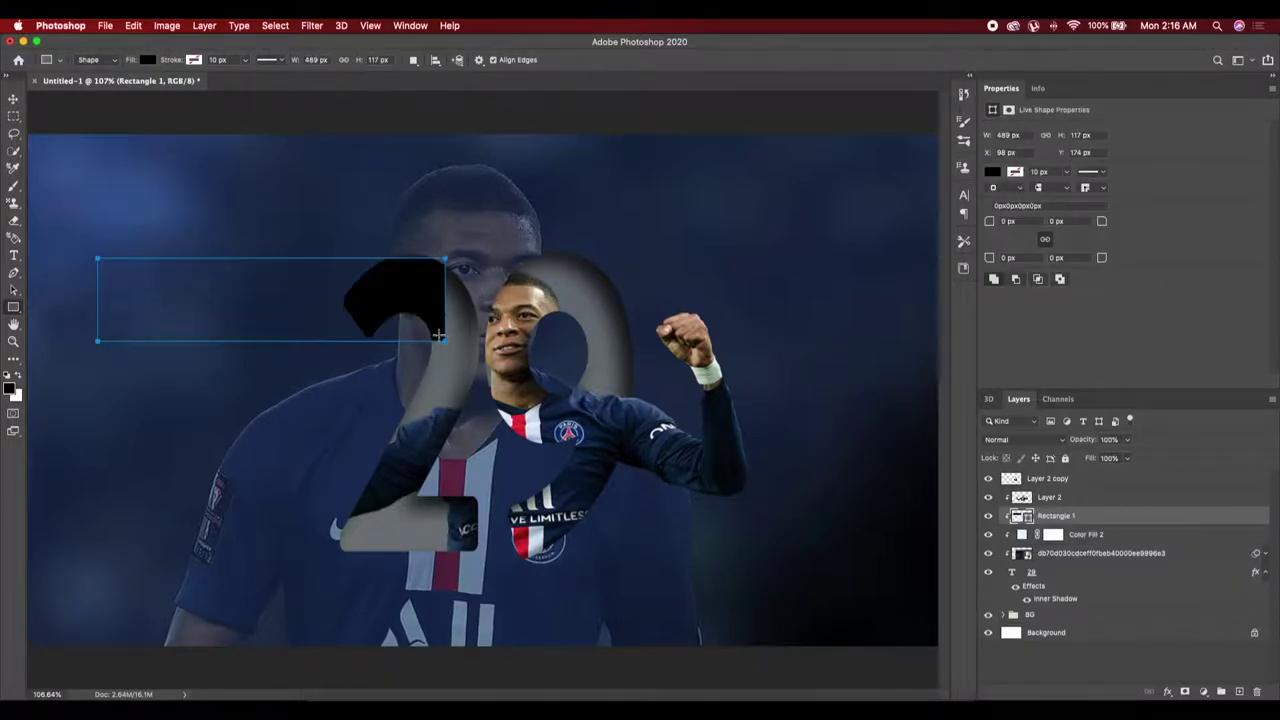
{"action": "left_click", "coordinate": [13, 100]}
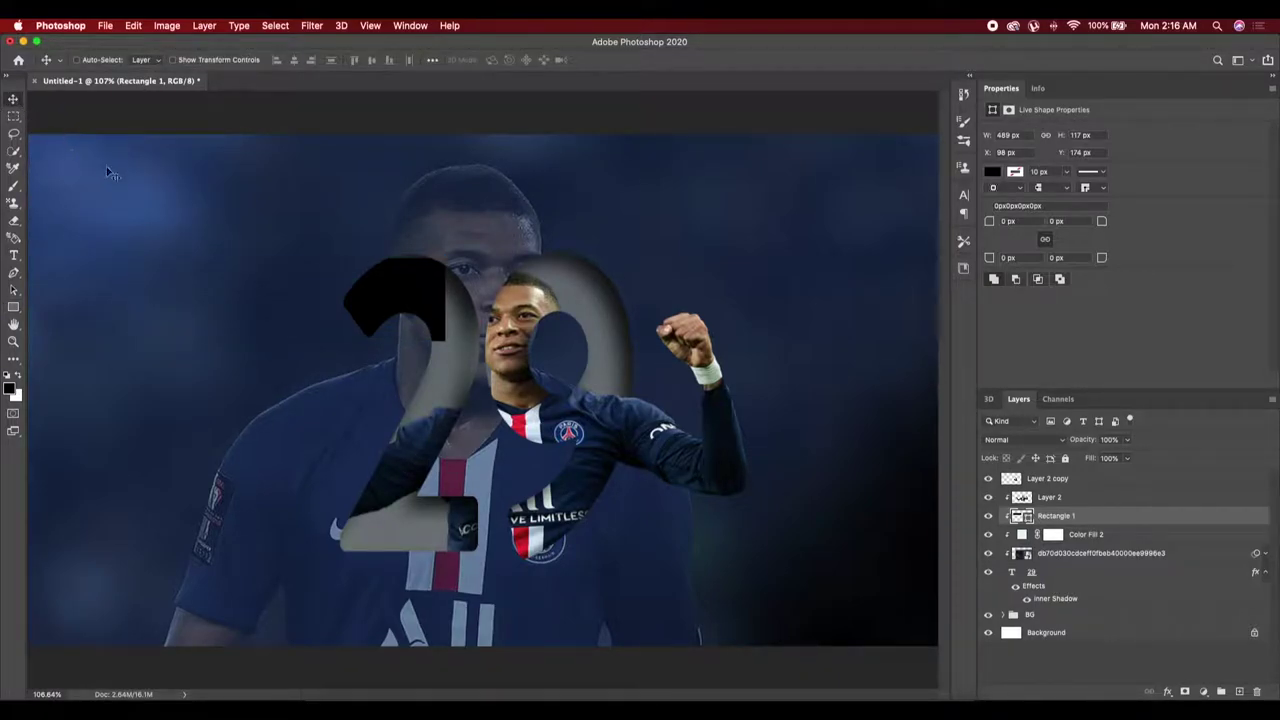
Alt-drag two copies of the bar below it and merge the three bars into one layer
{"action": "left_click_drag", "start_coordinate": [322, 309], "coordinate": [322, 418]}
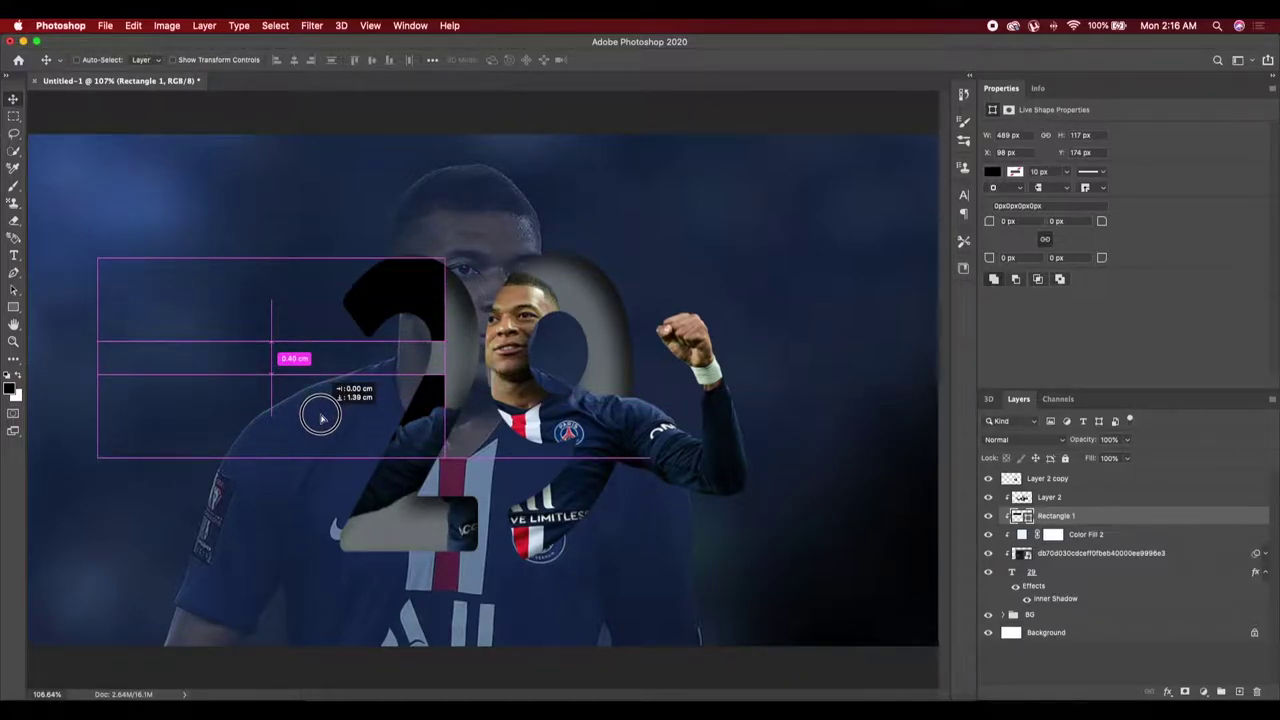
{"action": "left_click_drag", "start_coordinate": [321, 417], "coordinate": [319, 515]}
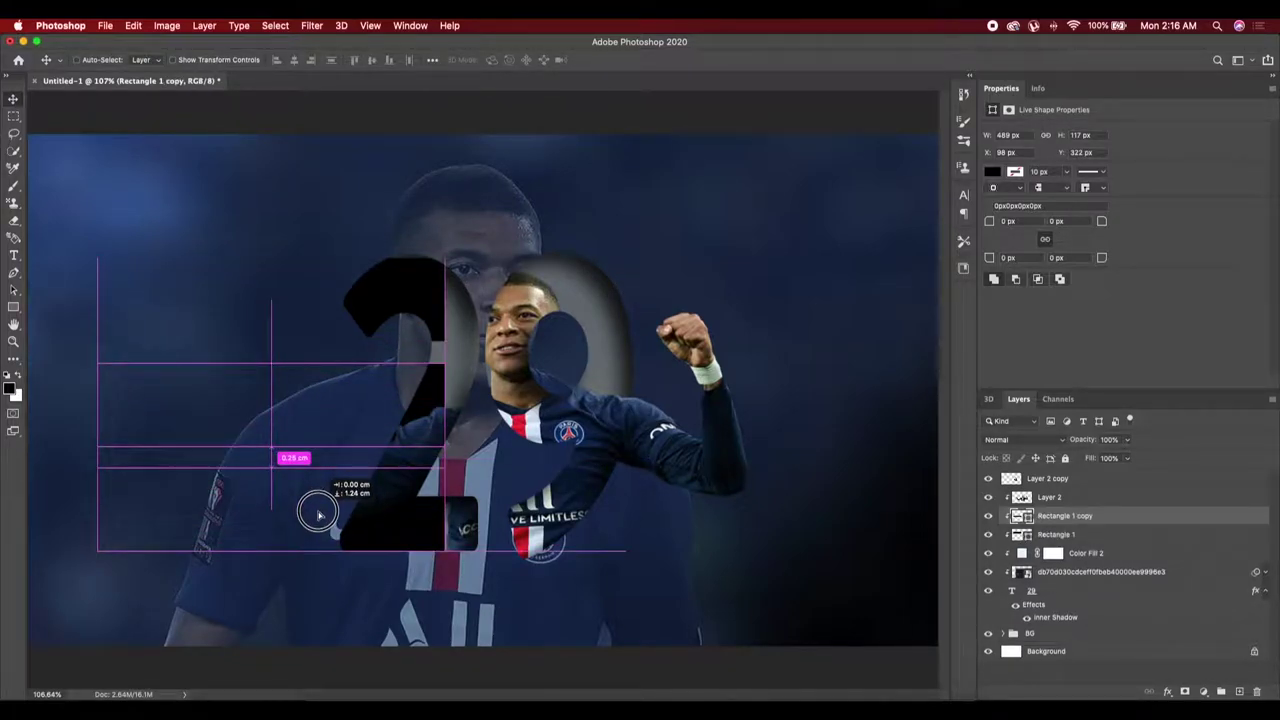
{"action": "left_click_drag", "start_coordinate": [319, 515], "coordinate": [320, 516]}
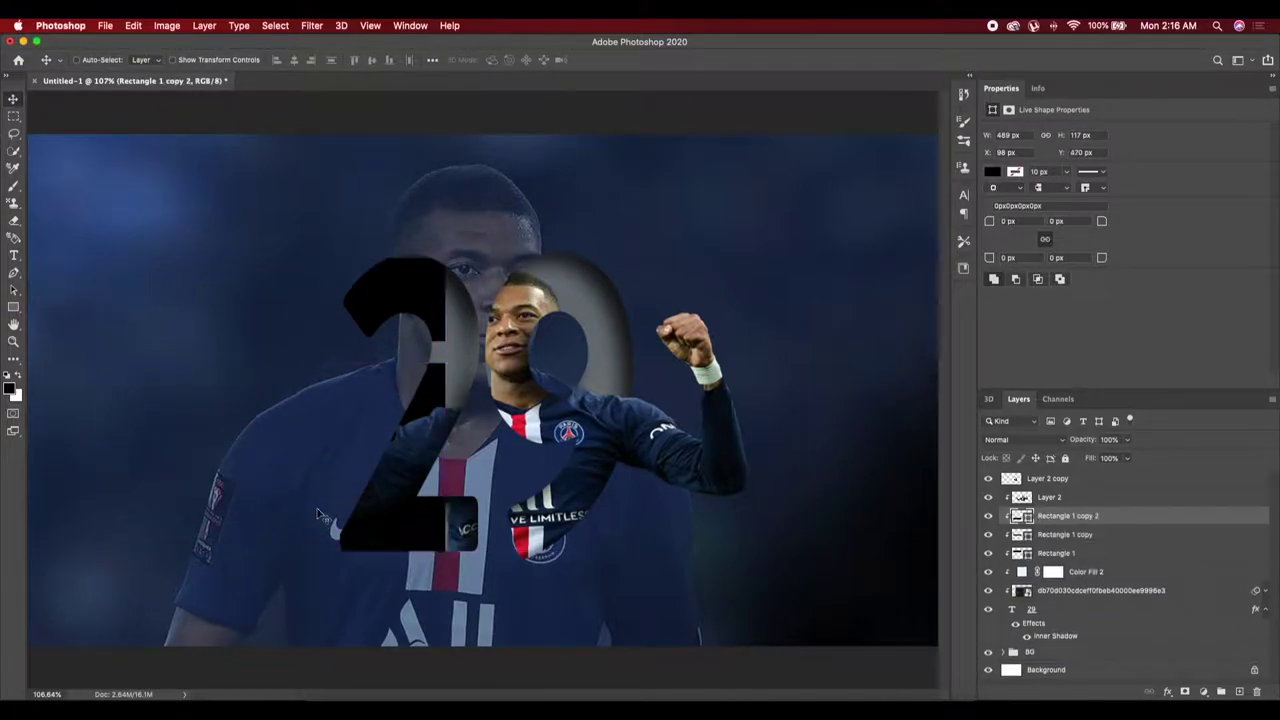
{"action": "left_click", "coordinate": [314, 444]}
{"action": "left_click", "coordinate": [1022, 553], "text": "shift"}
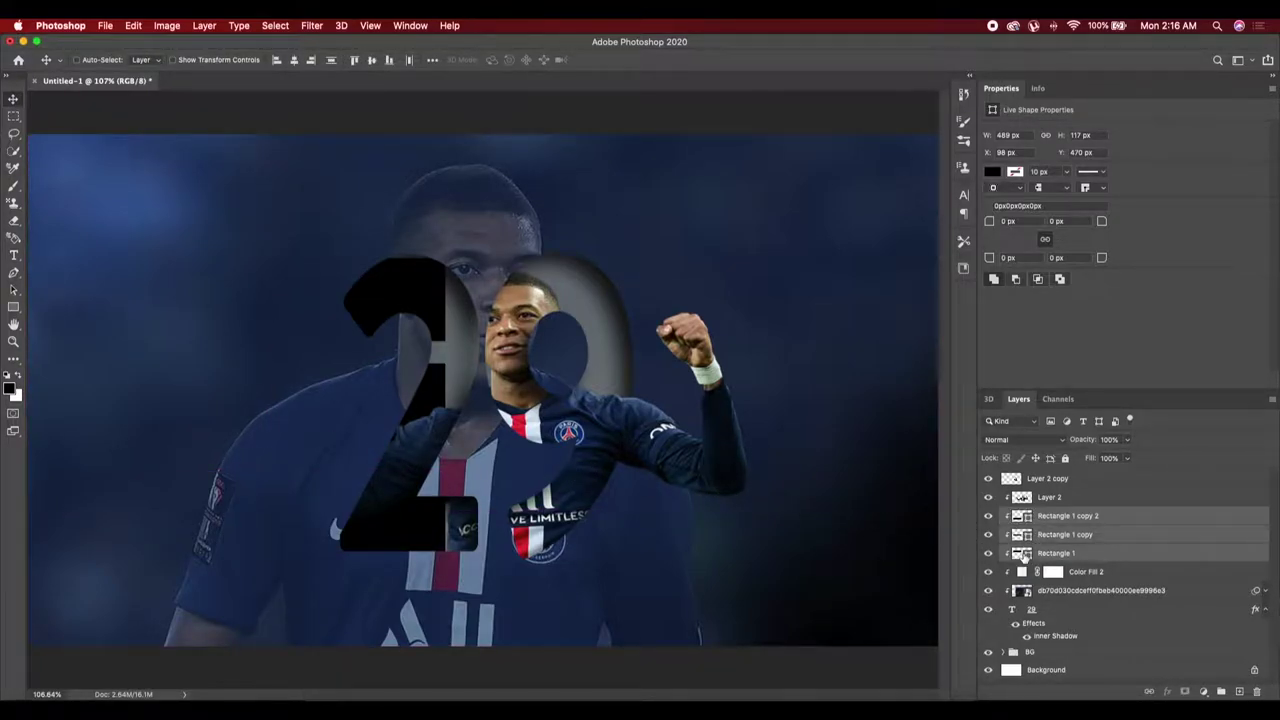
{"action": "key", "text": "ctrl+e"}
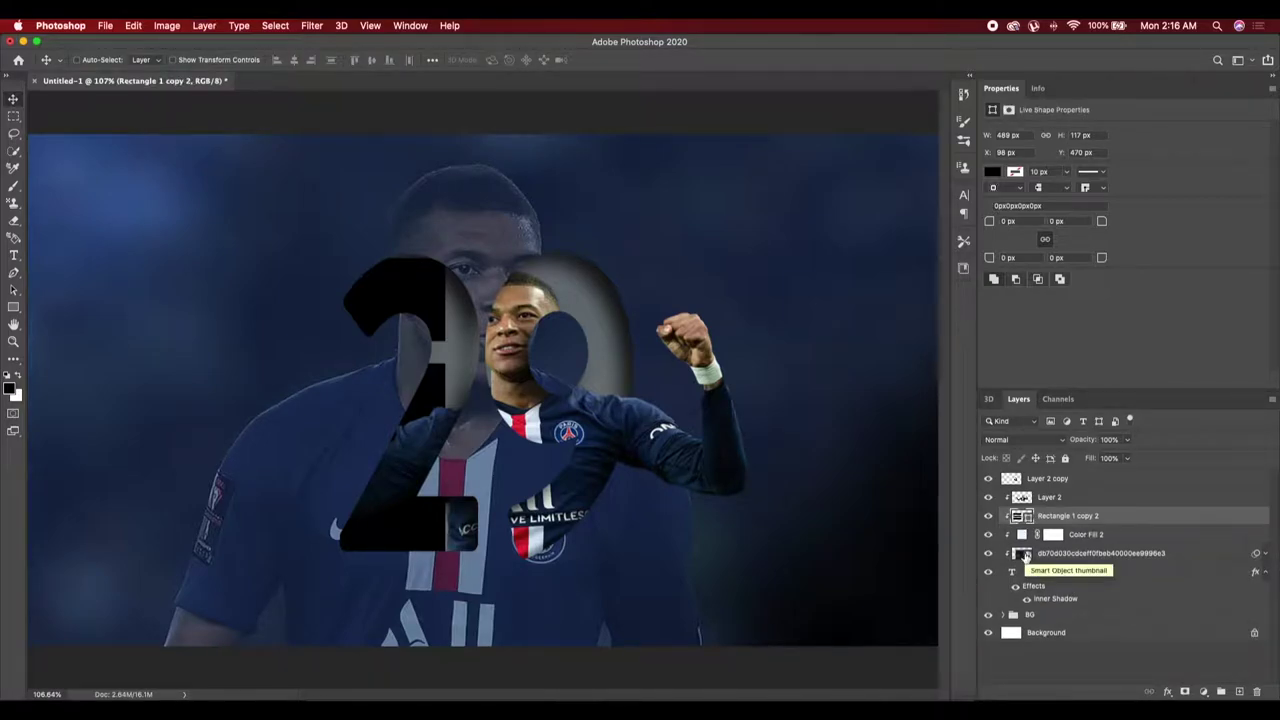
Rotate the merged bars about -22° and resize them into diagonal stripes across the 29
{"action": "key", "text": "ctrl+t"}
{"action": "left_click_drag", "start_coordinate": [505, 252], "coordinate": [418, 204]}
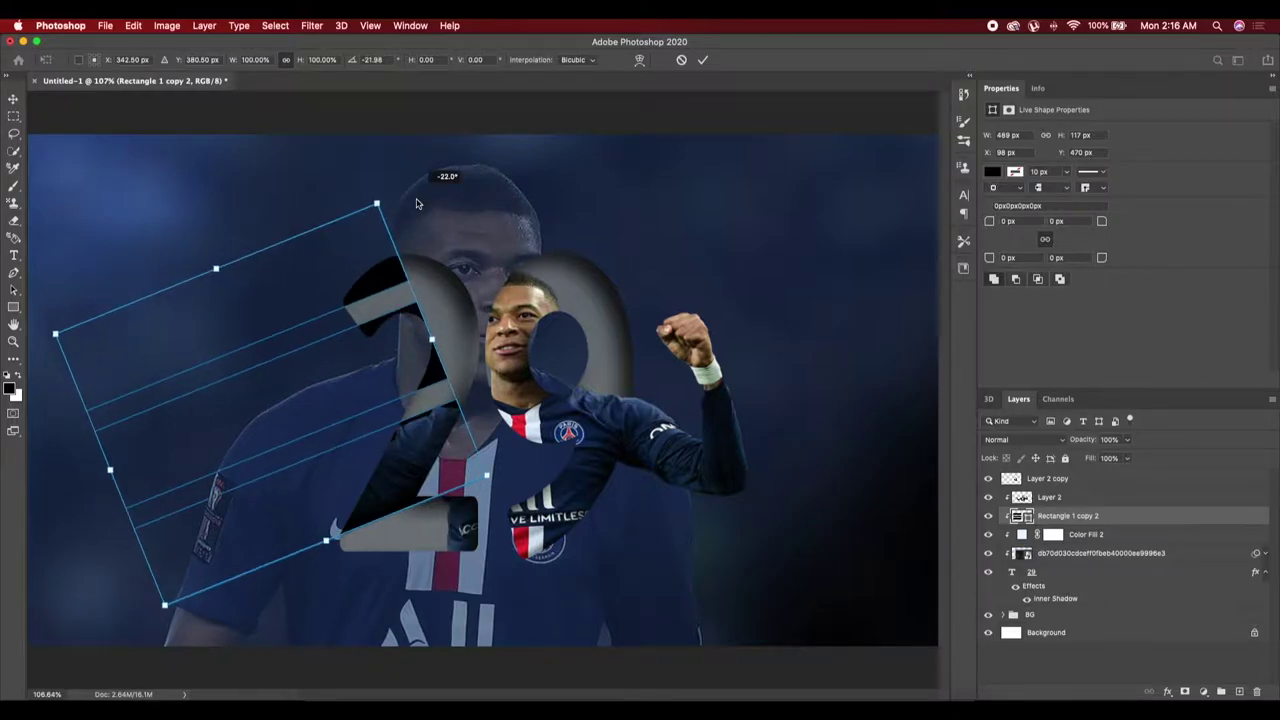
{"action": "left_click_drag", "start_coordinate": [264, 373], "coordinate": [551, 373]}
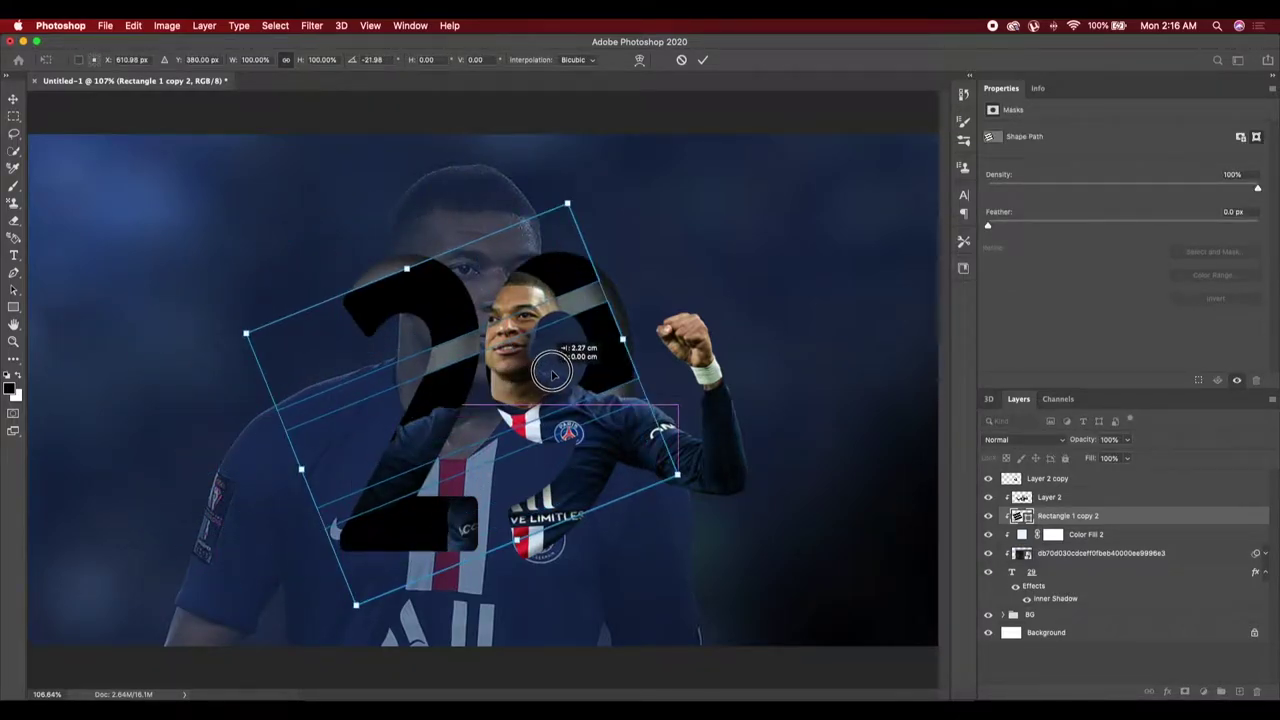
{"action": "left_click_drag", "start_coordinate": [551, 373], "coordinate": [574, 358]}
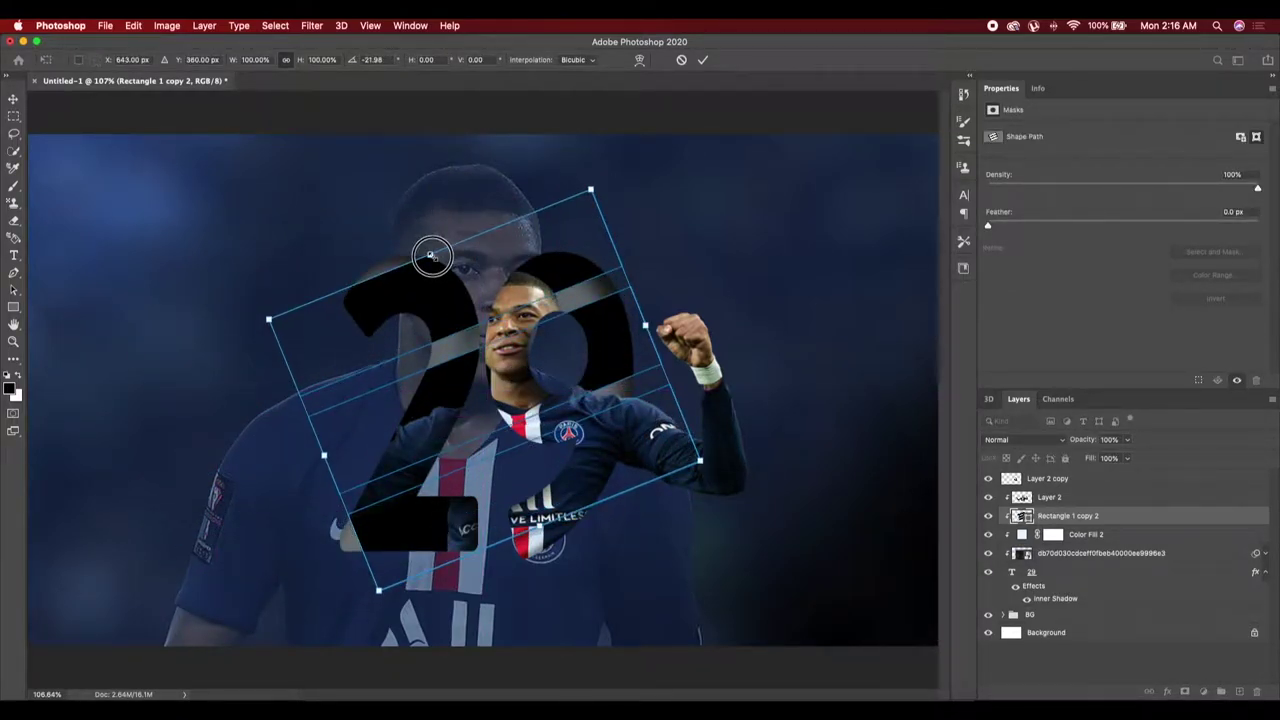
{"action": "left_click_drag", "start_coordinate": [432, 256], "coordinate": [440, 280]}
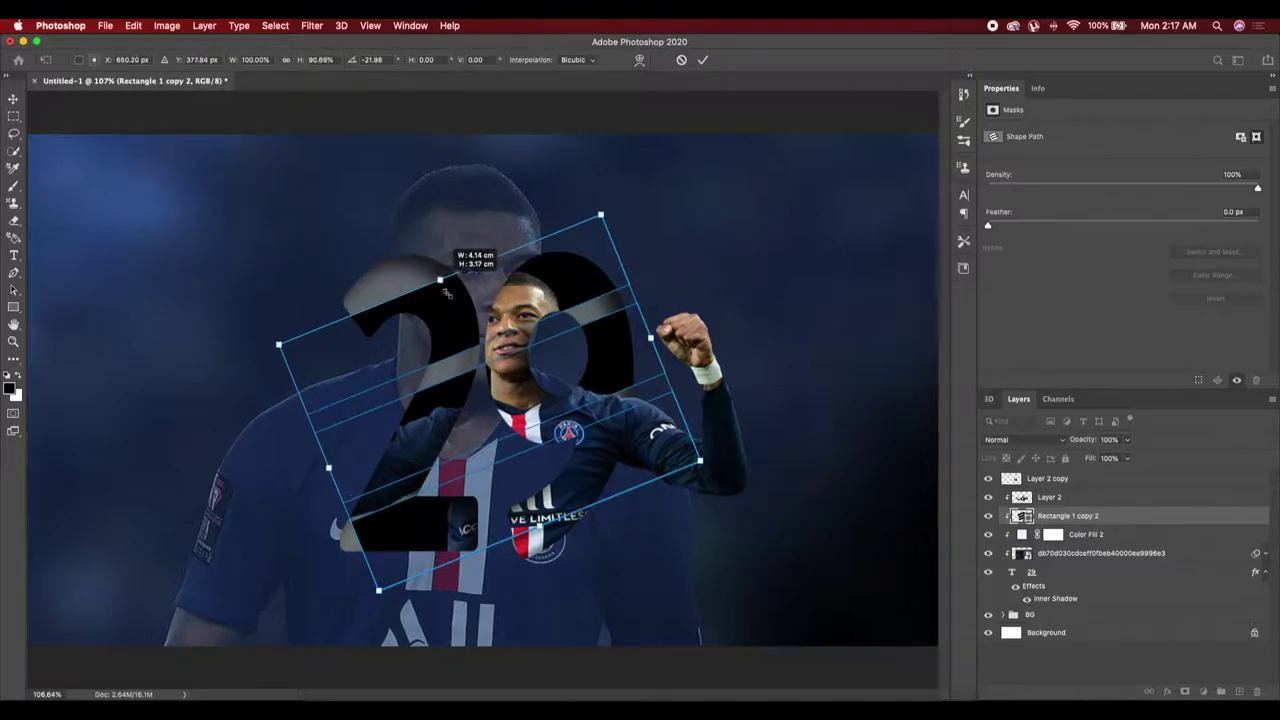
{"action": "left_click_drag", "start_coordinate": [539, 526], "coordinate": [520, 485]}
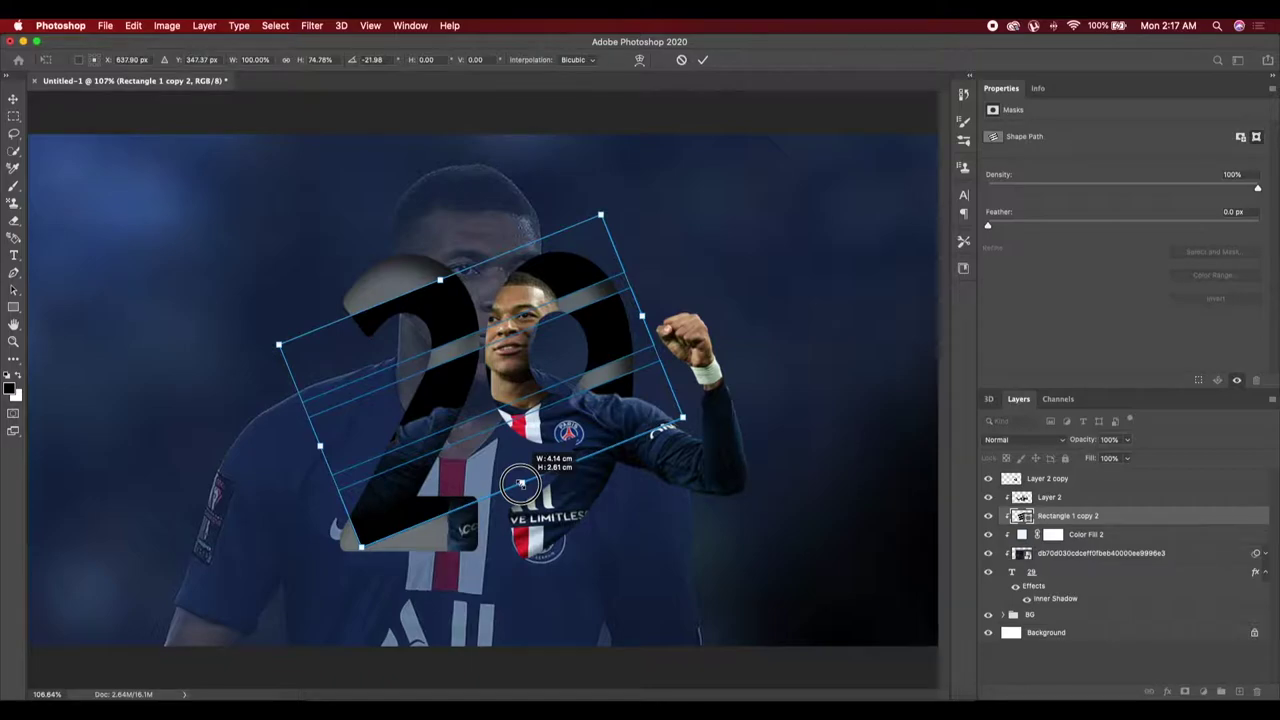
{"action": "left_click_drag", "start_coordinate": [320, 446], "coordinate": [253, 473]}
{"action": "left_click_drag", "start_coordinate": [640, 313], "coordinate": [703, 299]}
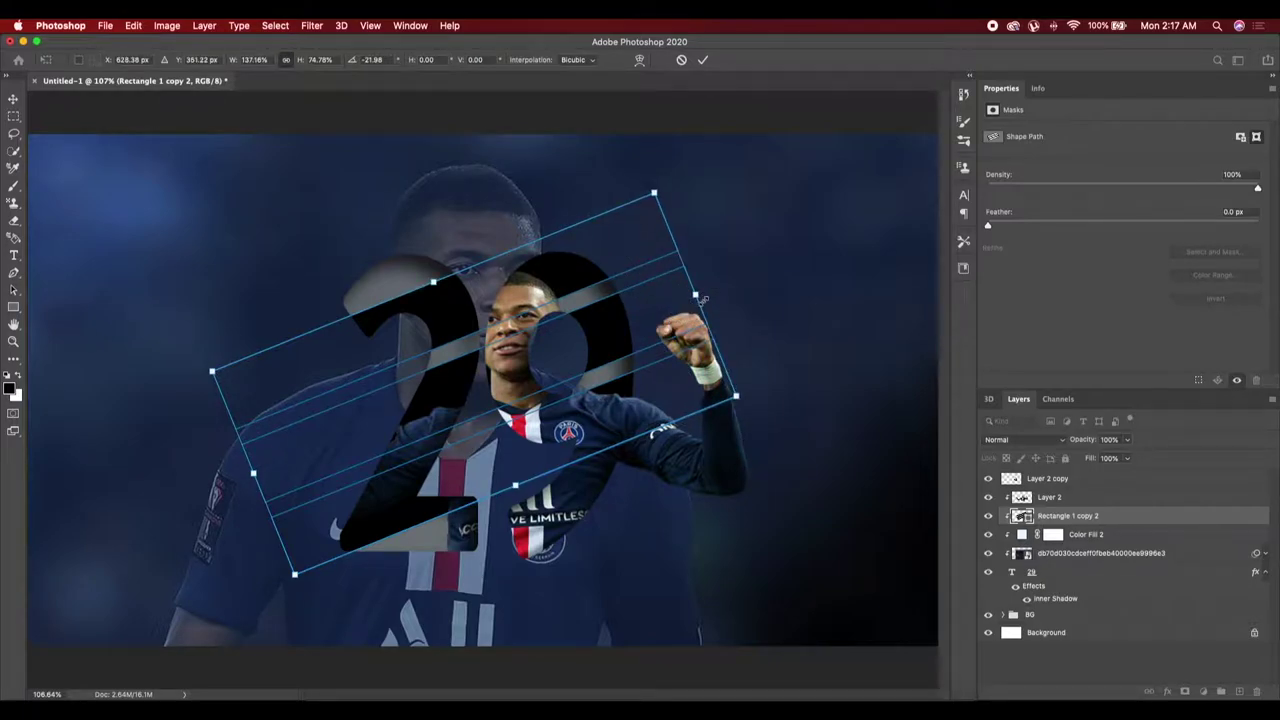
{"action": "left_click", "coordinate": [703, 60]}
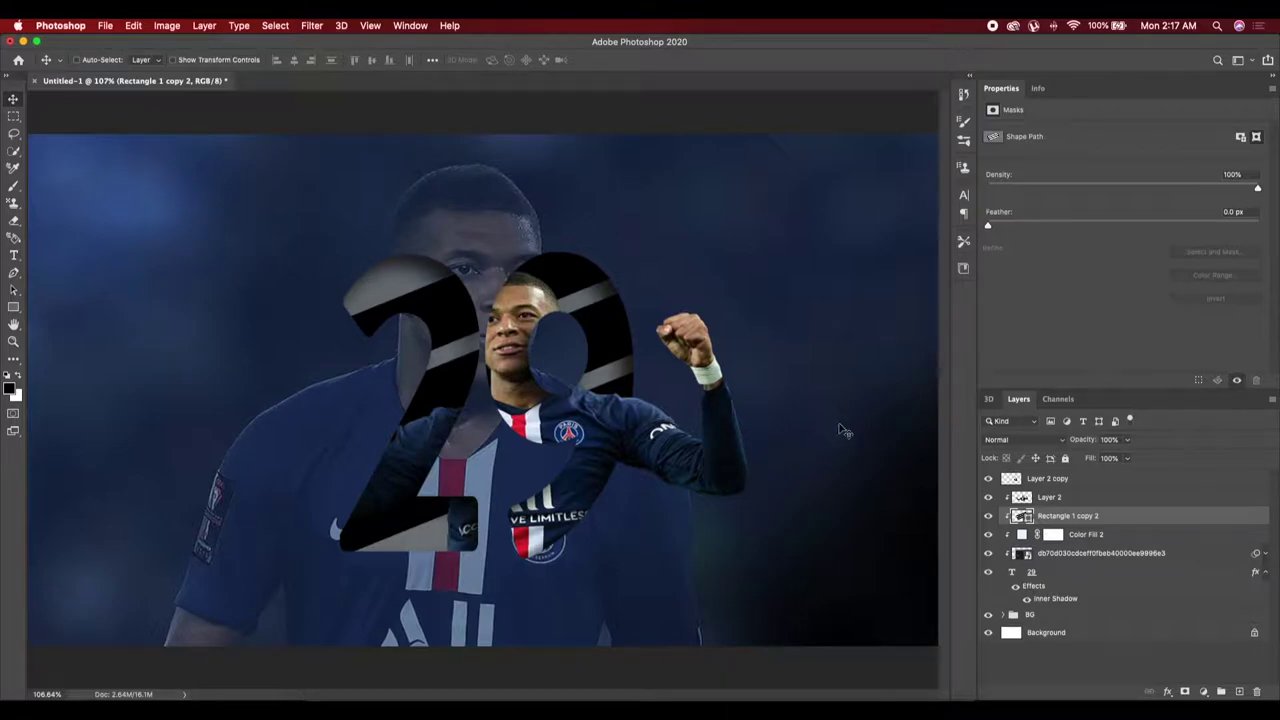
Recolour the bars red #e62c42, sampled from the jersey
{"action": "double_click", "coordinate": [1020, 516]}
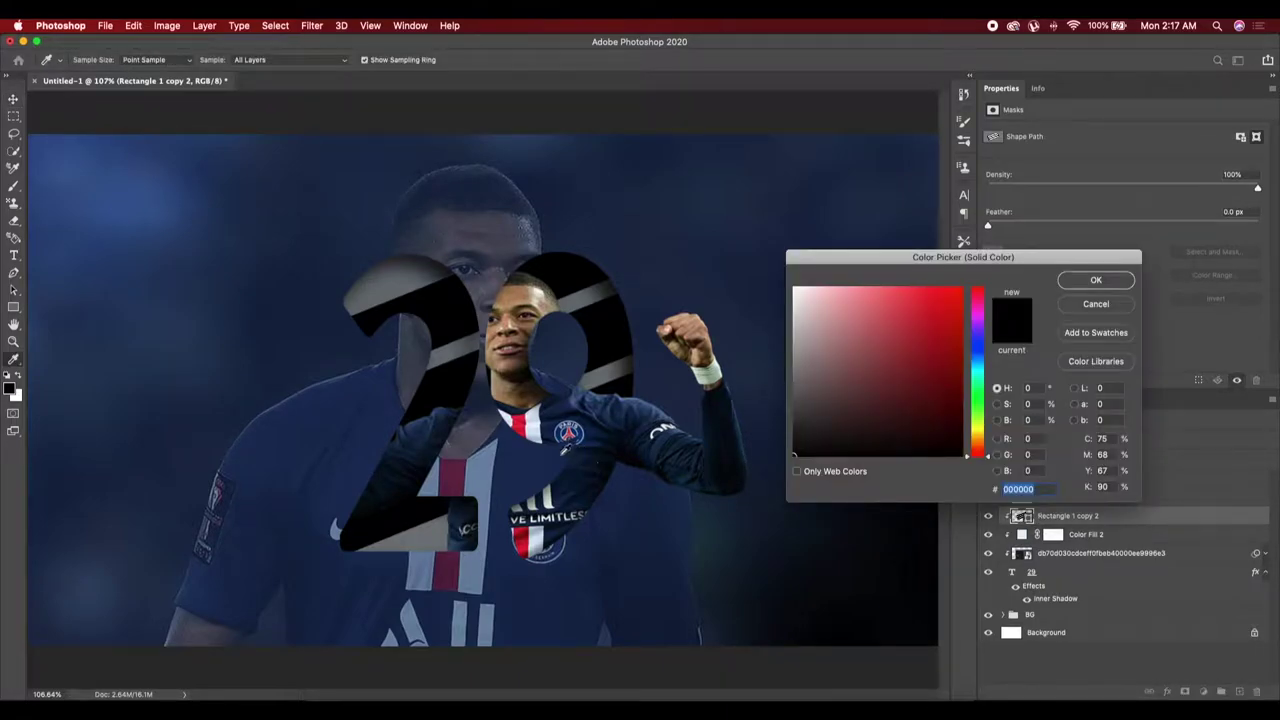
{"action": "left_click", "coordinate": [527, 425]}
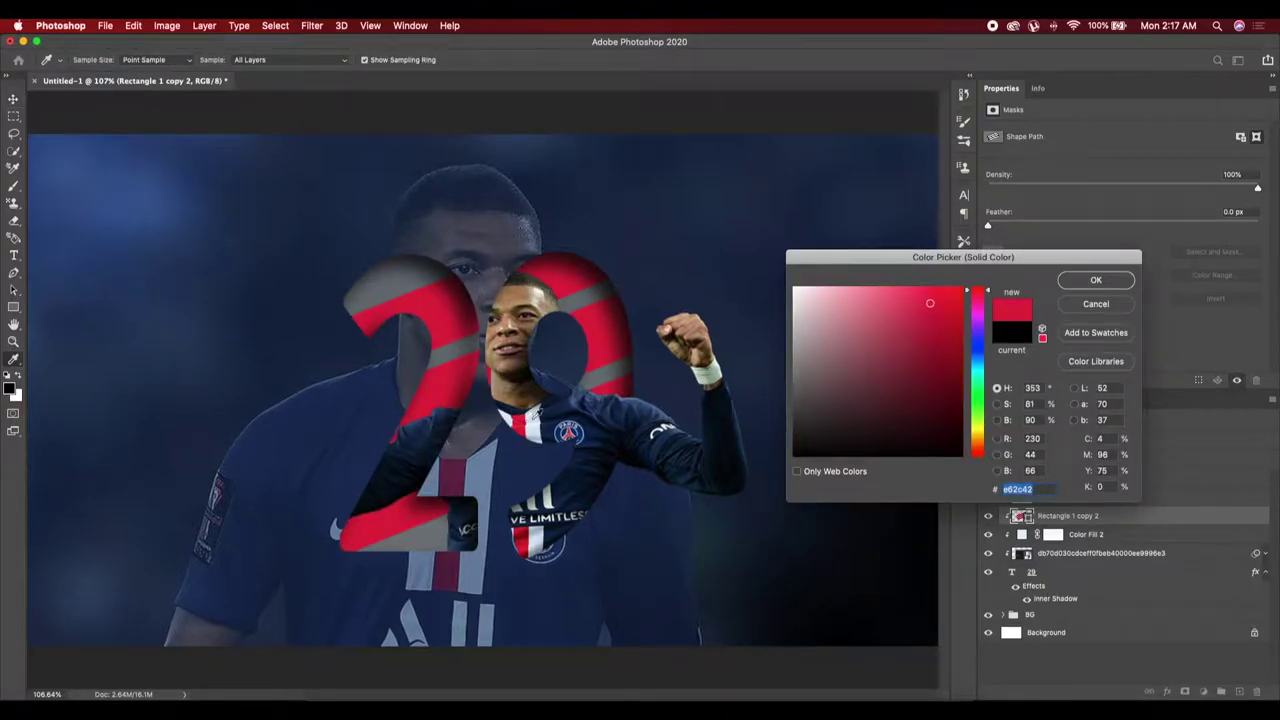
{"action": "left_click", "coordinate": [1092, 281]}
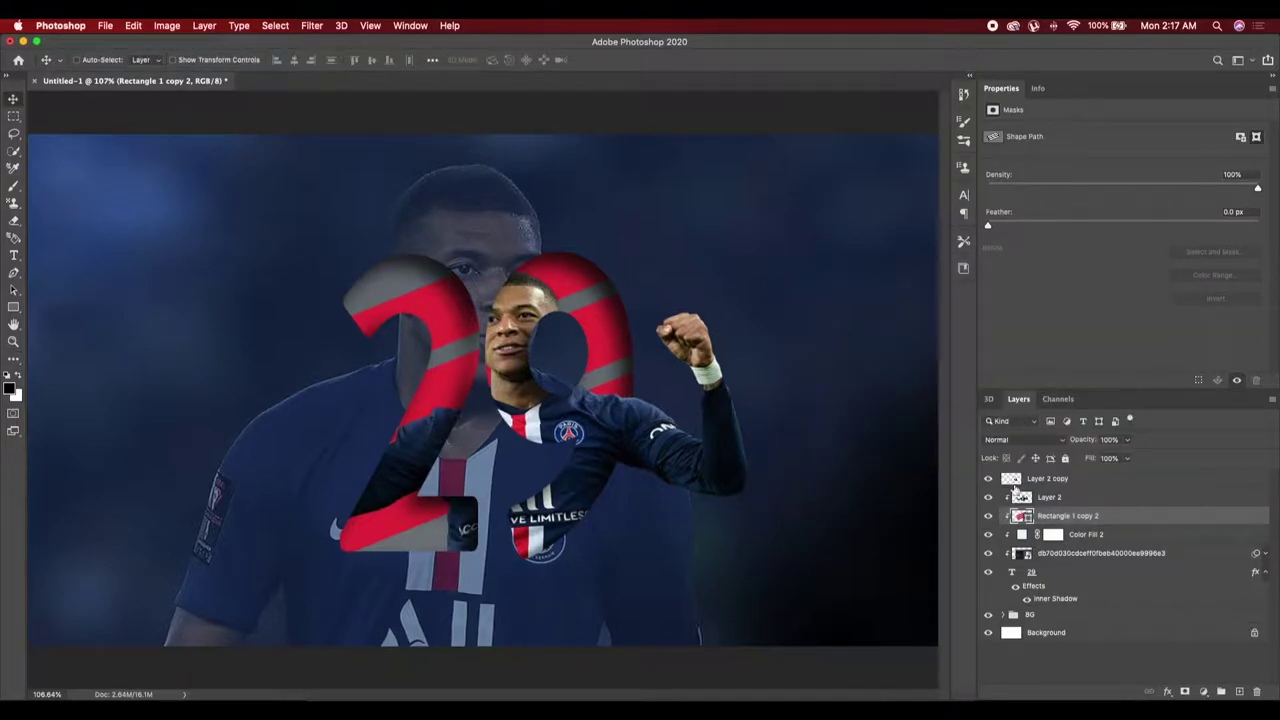
Keep Color Fill 2 pale #e8f5fd and raise its opacity to 98%
{"action": "double_click", "coordinate": [1021, 535]}
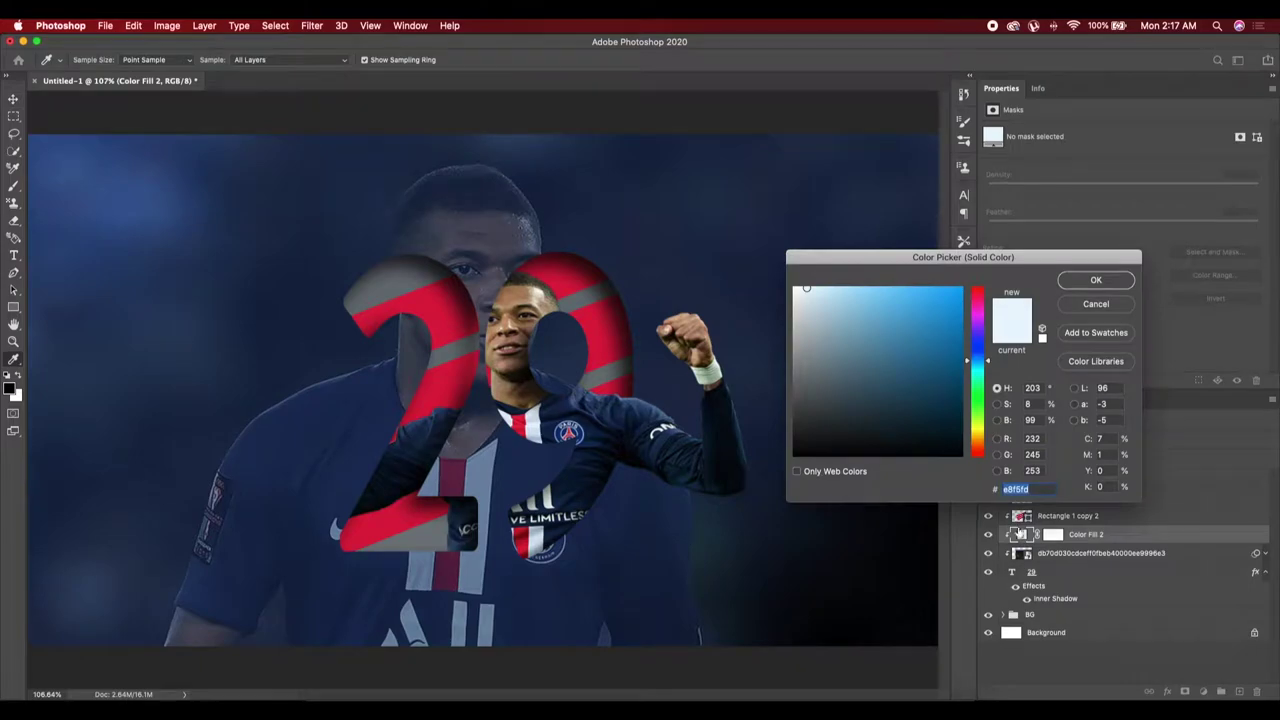
{"action": "left_click", "coordinate": [1096, 305]}
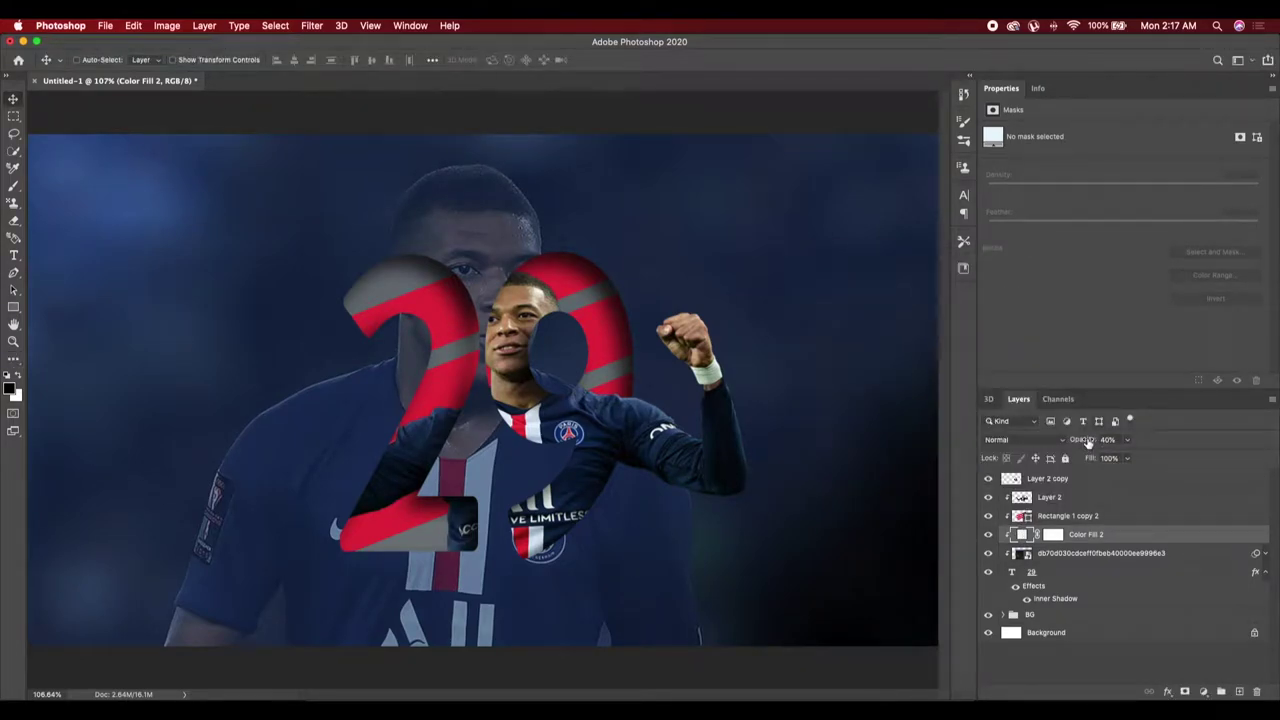
{"action": "left_click_drag", "start_coordinate": [1156, 437], "coordinate": [1154, 437]}
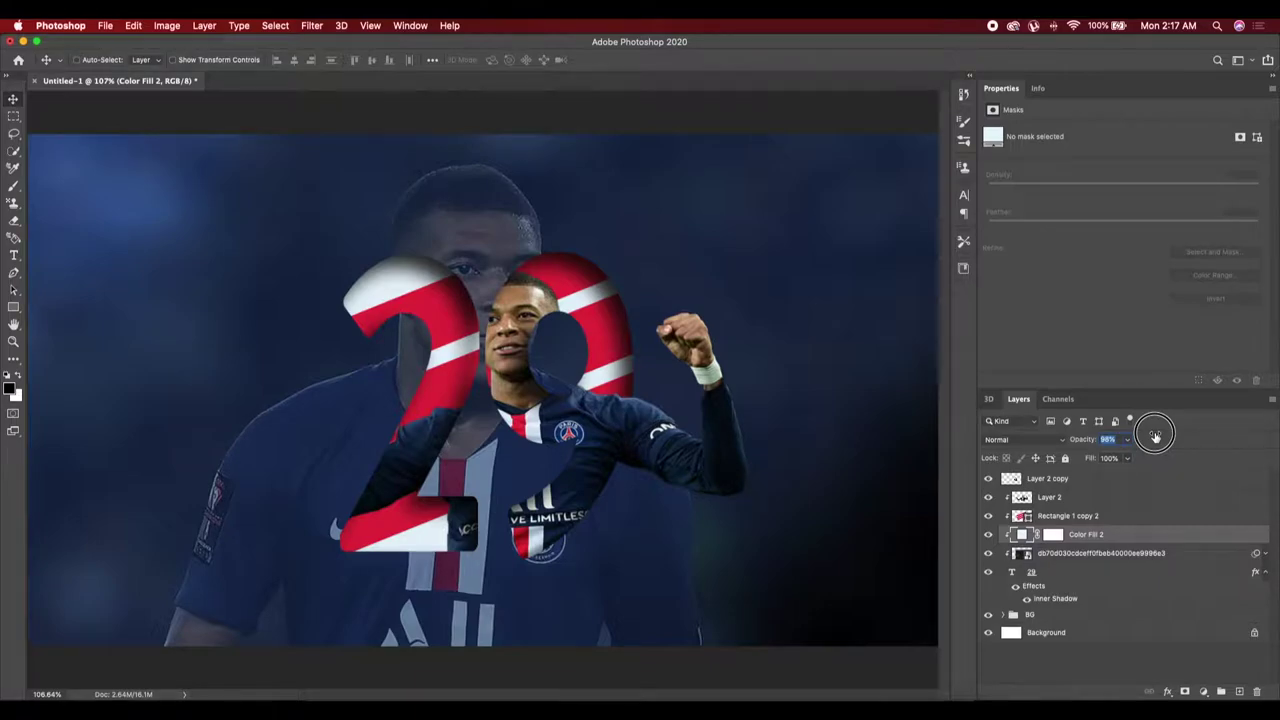
{"action": "left_click_drag", "start_coordinate": [1155, 437], "coordinate": [1155, 437]}
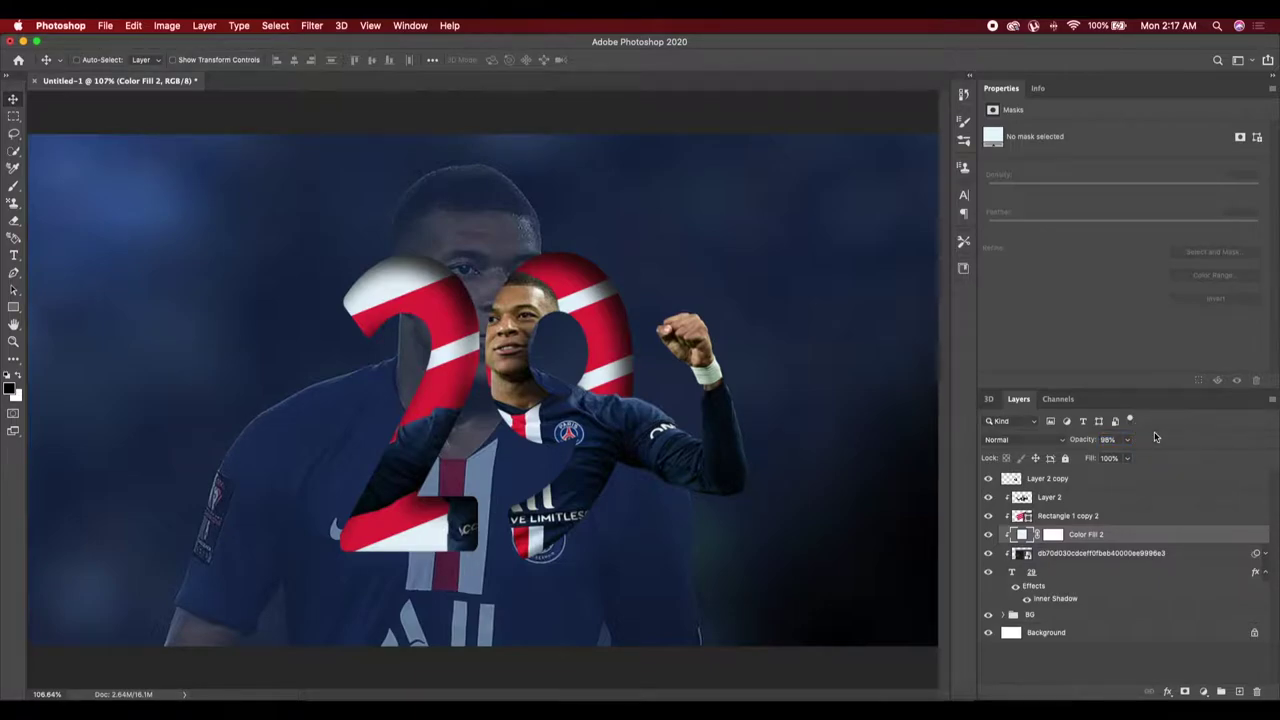
{"action": "left_click", "coordinate": [1017, 515]}
Nudge the red bars in the 29 slightly right and down, then select Layer 2 copy
{"action": "key", "text": "ctrl+t"}
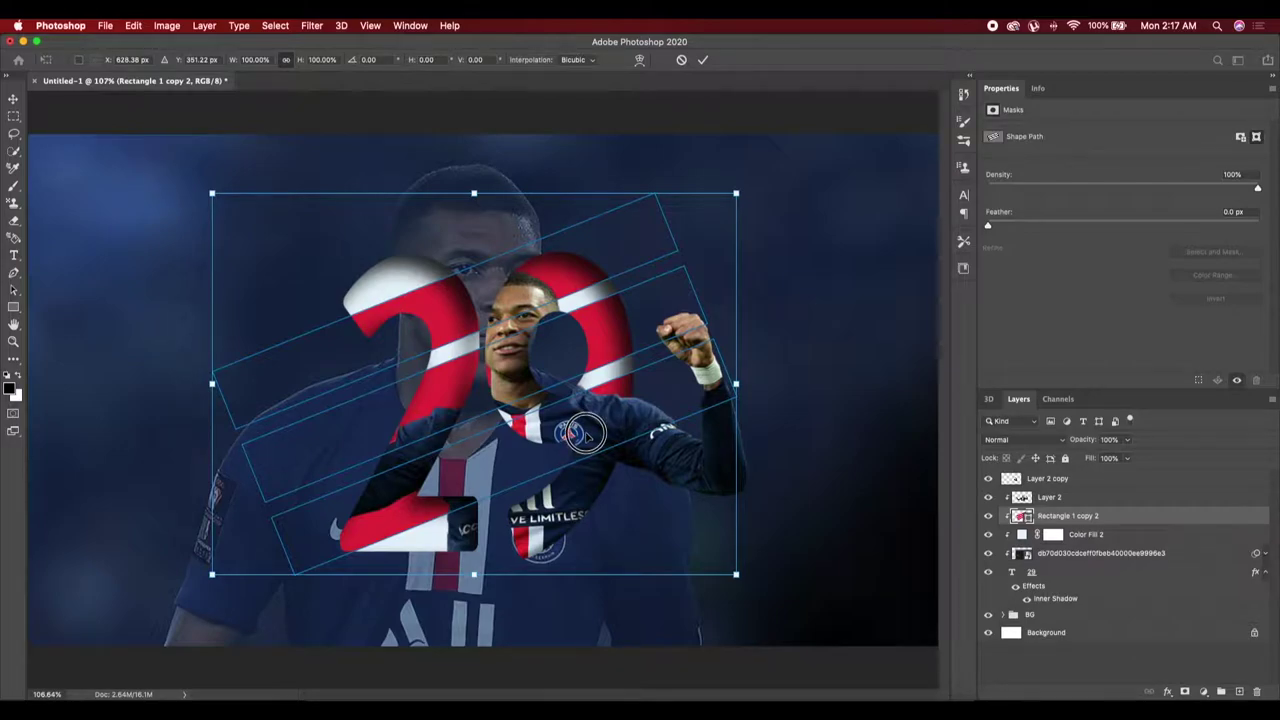
{"action": "left_click_drag", "start_coordinate": [590, 437], "coordinate": [590, 442]}
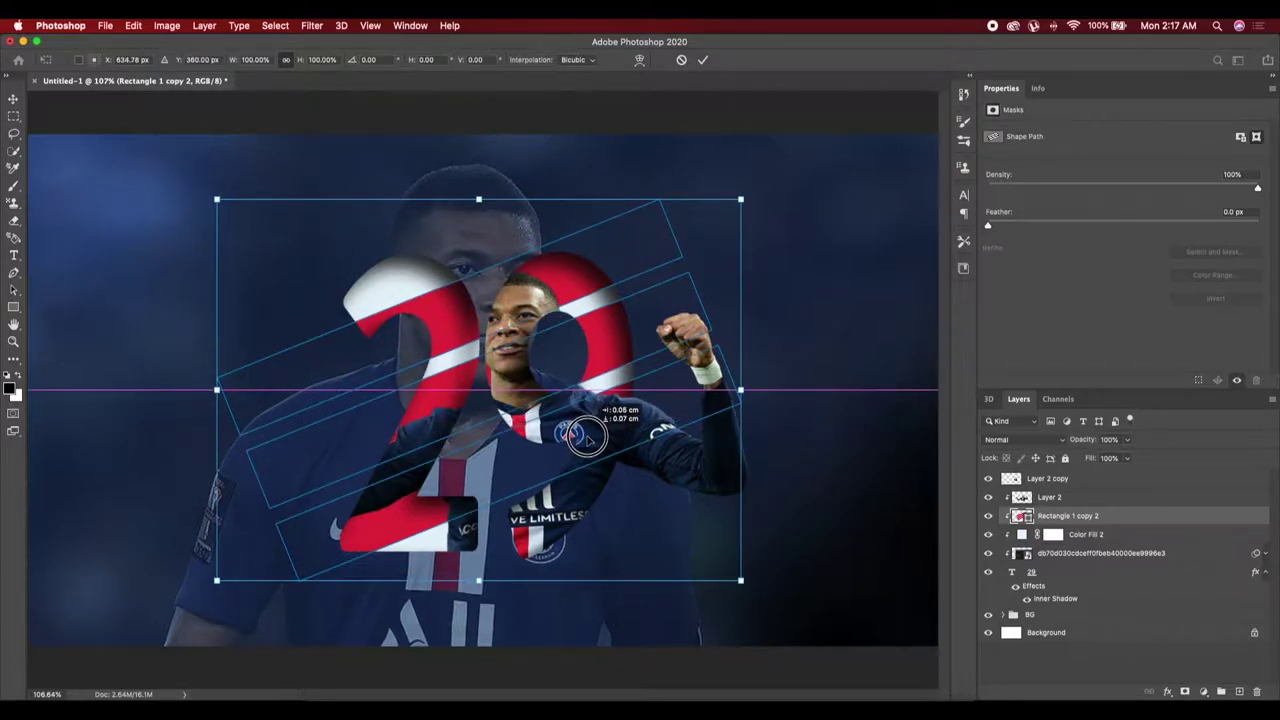
{"action": "left_click_drag", "start_coordinate": [588, 437], "coordinate": [588, 438]}
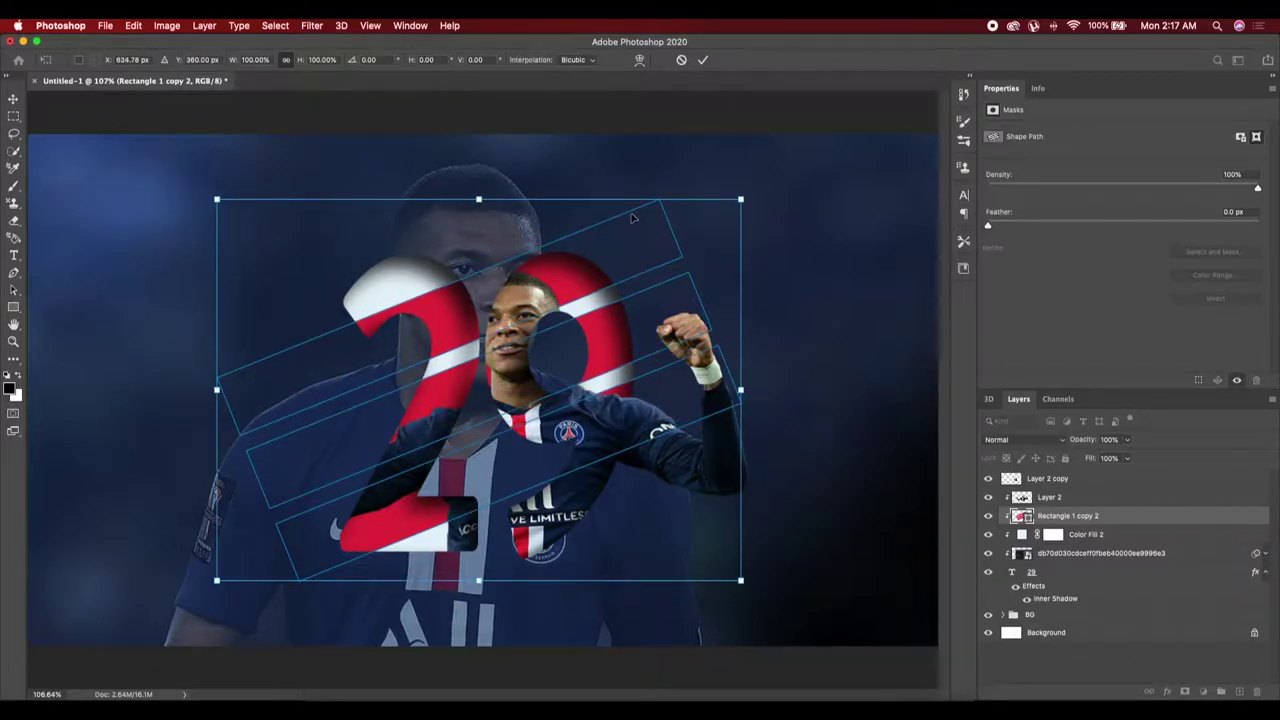
{"action": "left_click", "coordinate": [703, 59]}
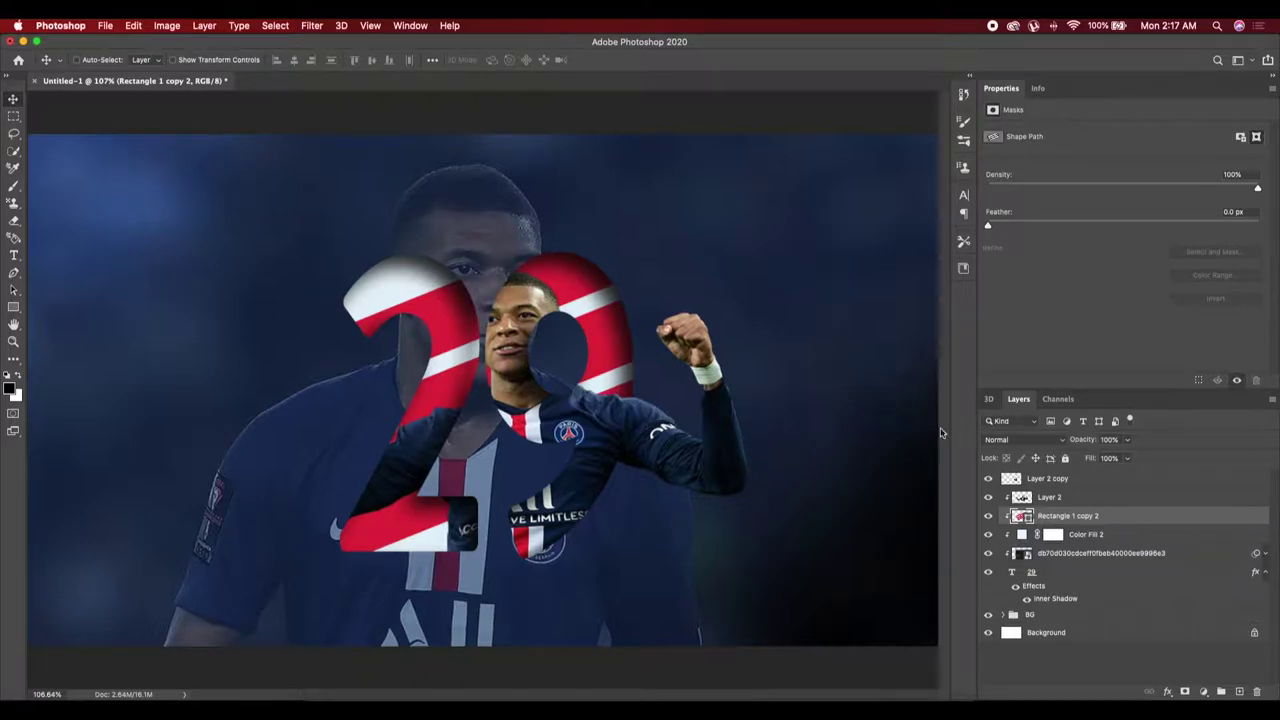
{"action": "left_click", "coordinate": [1022, 480]}
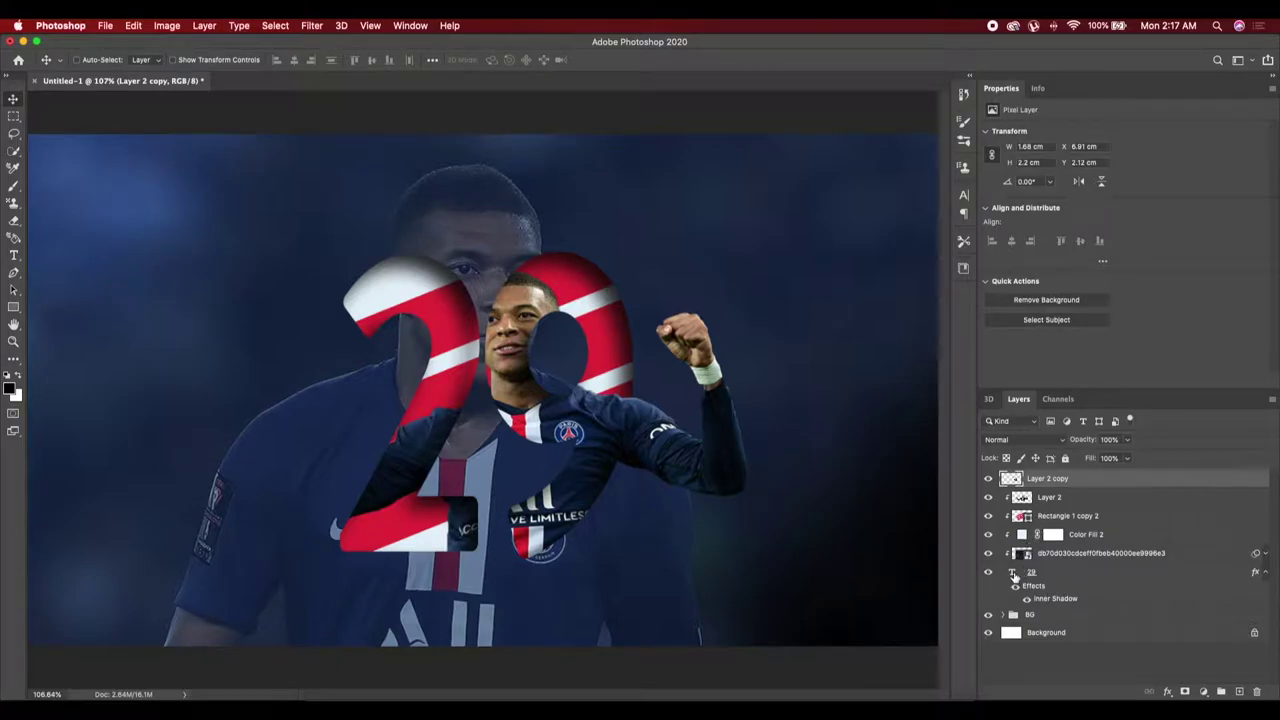
Group Layer 2 copy through the 29 text layer into a group named 'Mbappe'
{"action": "left_click", "coordinate": [1013, 573], "text": "shift"}
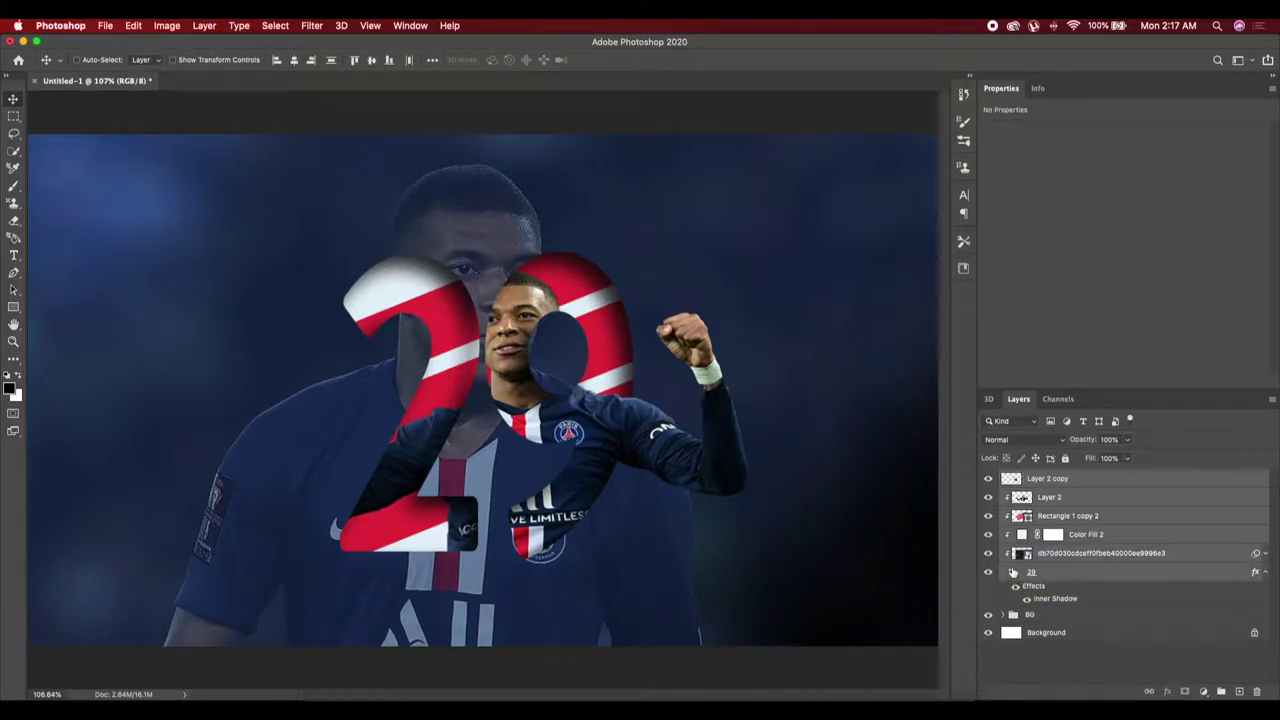
{"action": "key", "text": "super"}
{"action": "key", "text": "super+g"}
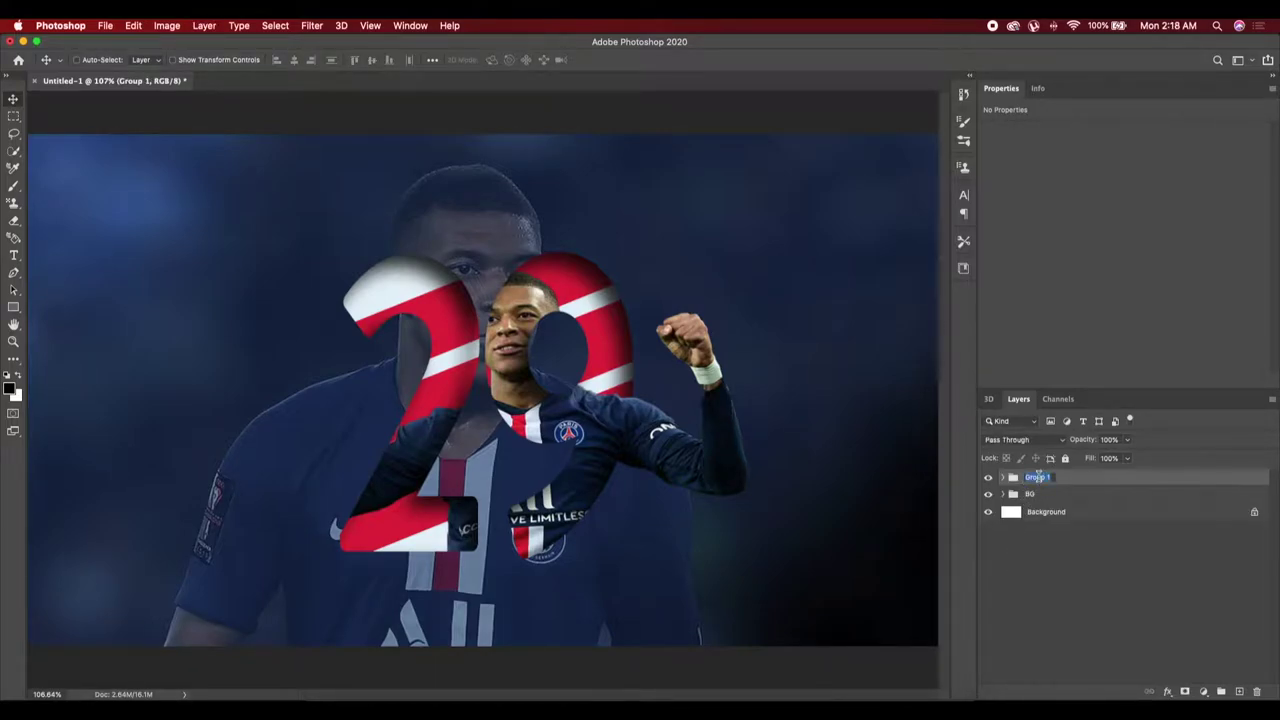
{"action": "type", "text": "Mi"}
{"action": "key", "text": "Return"}
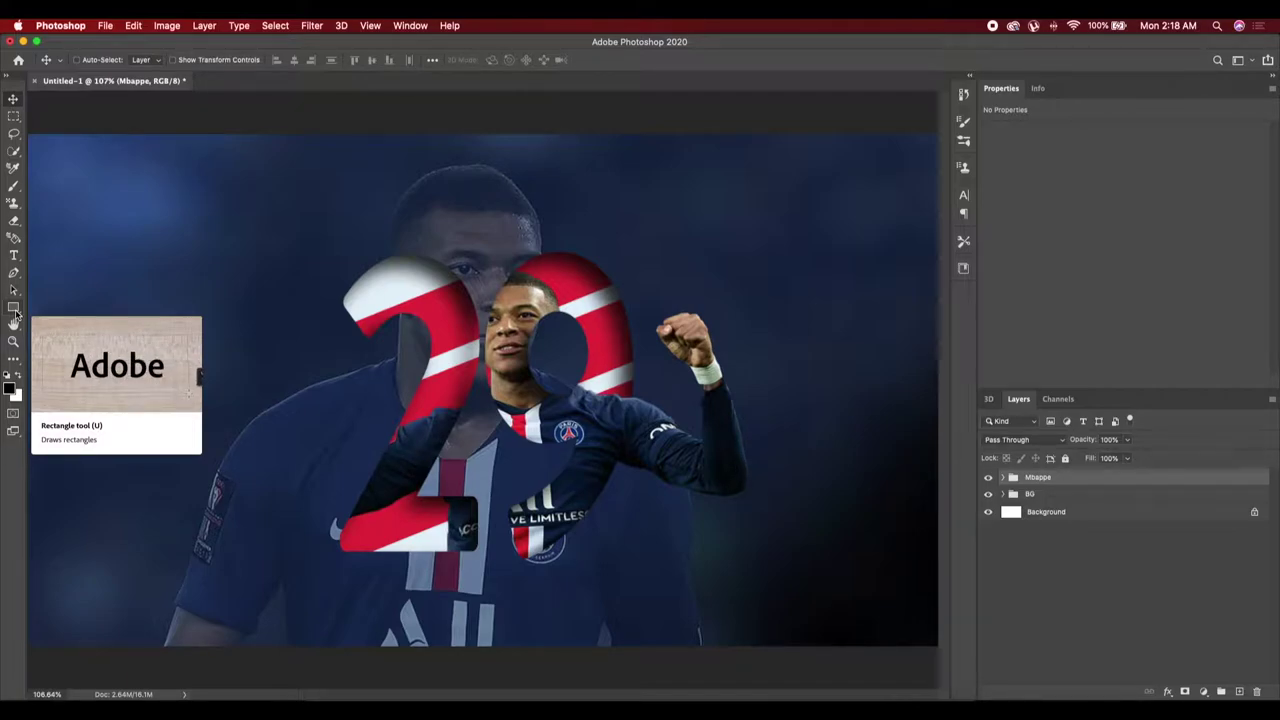
Draw a small 22 × 22 px circle with the Ellipse tool left of the player
{"action": "left_click", "coordinate": [15, 311]}
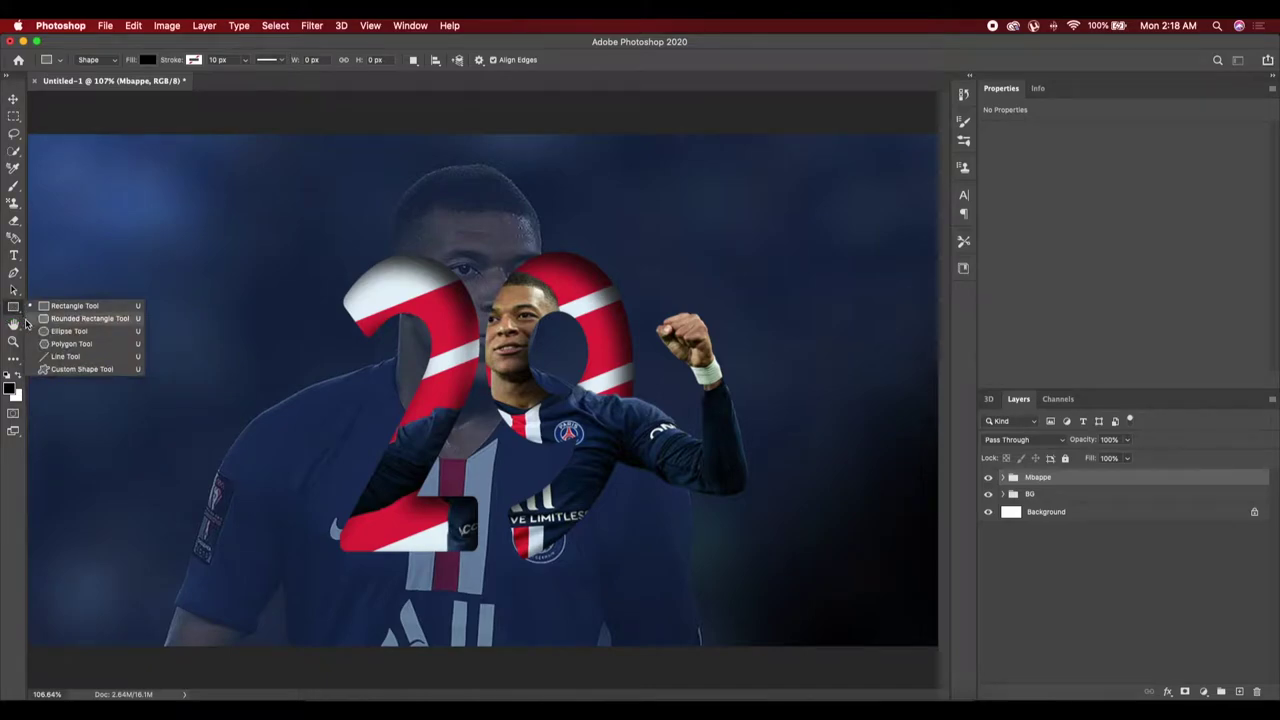
{"action": "left_click", "coordinate": [62, 331]}
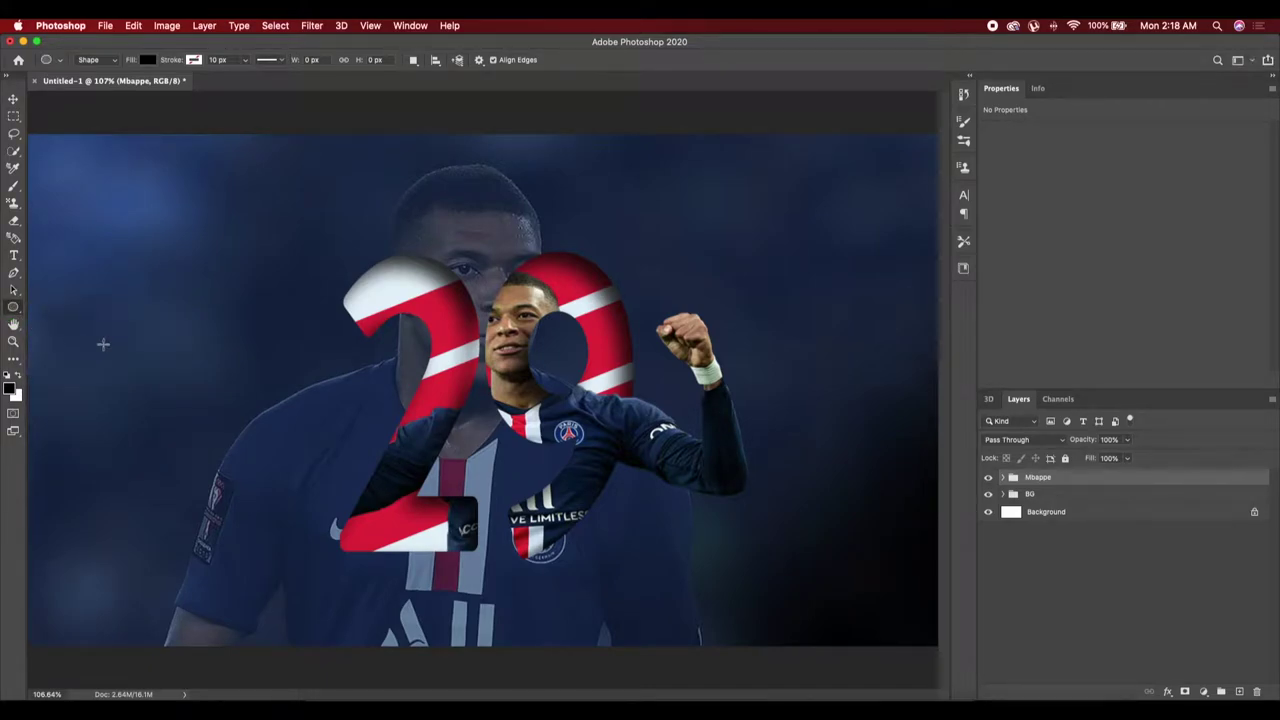
{"action": "left_click_drag", "start_coordinate": [114, 342], "coordinate": [130, 358]}
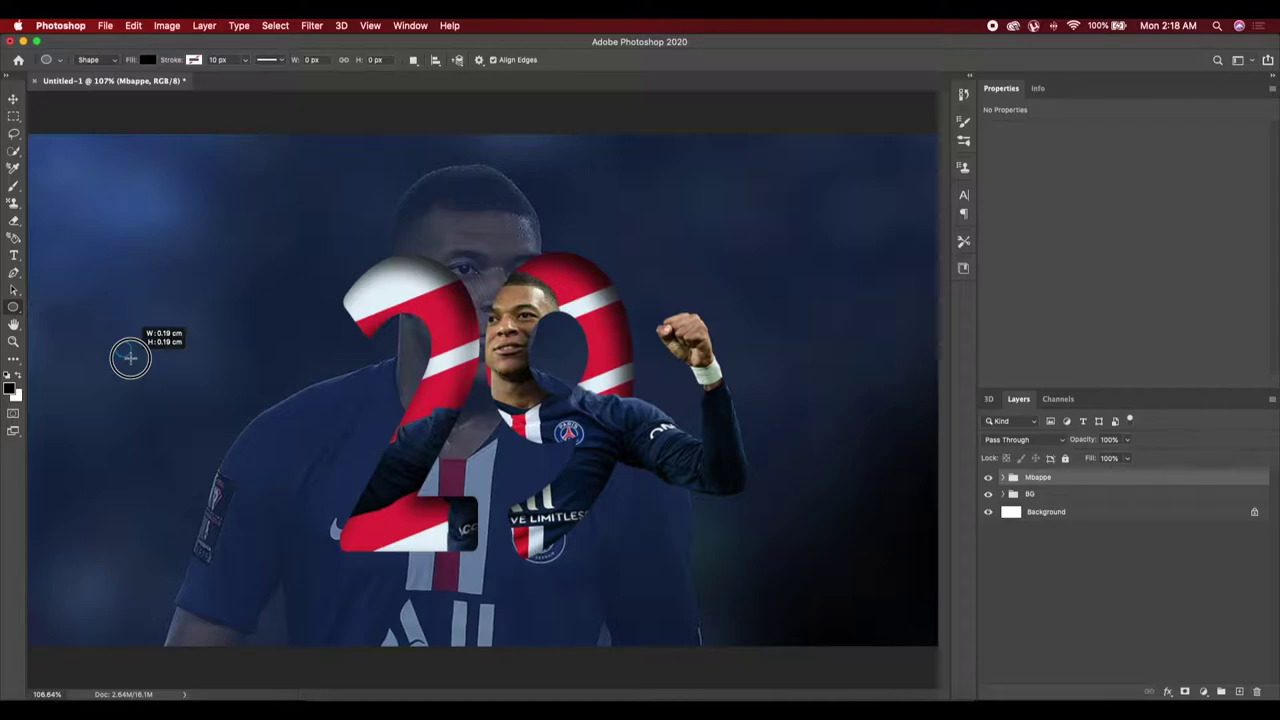
{"action": "left_click_drag", "start_coordinate": [130, 358], "coordinate": [130, 358]}
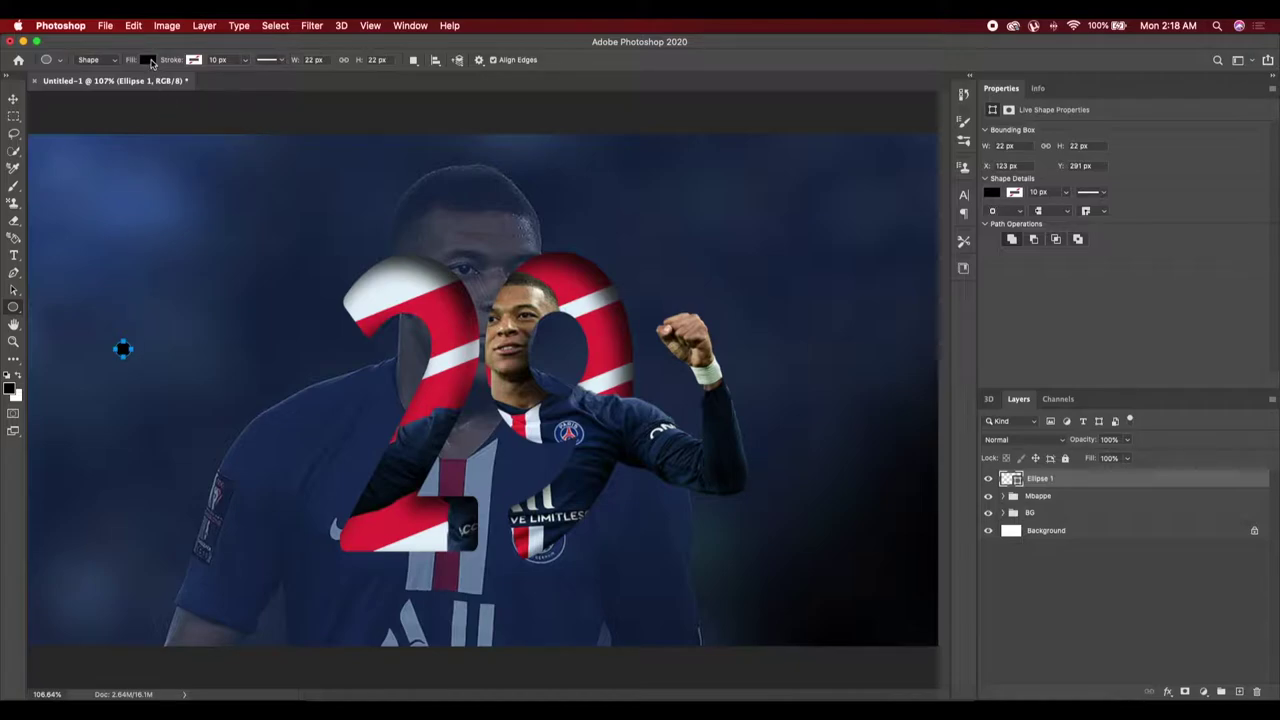
Fill the circle navy #002c69, sampled from the player's jersey
{"action": "left_click", "coordinate": [148, 60]}
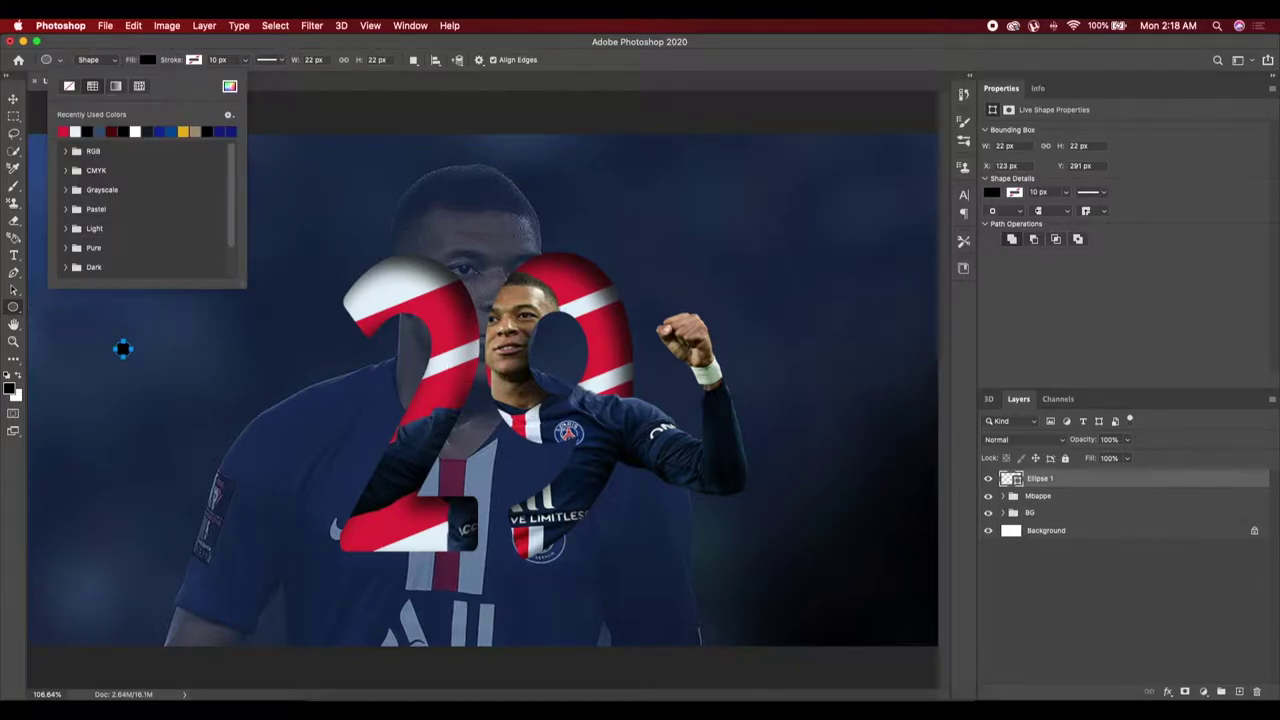
{"action": "left_click", "coordinate": [228, 88]}
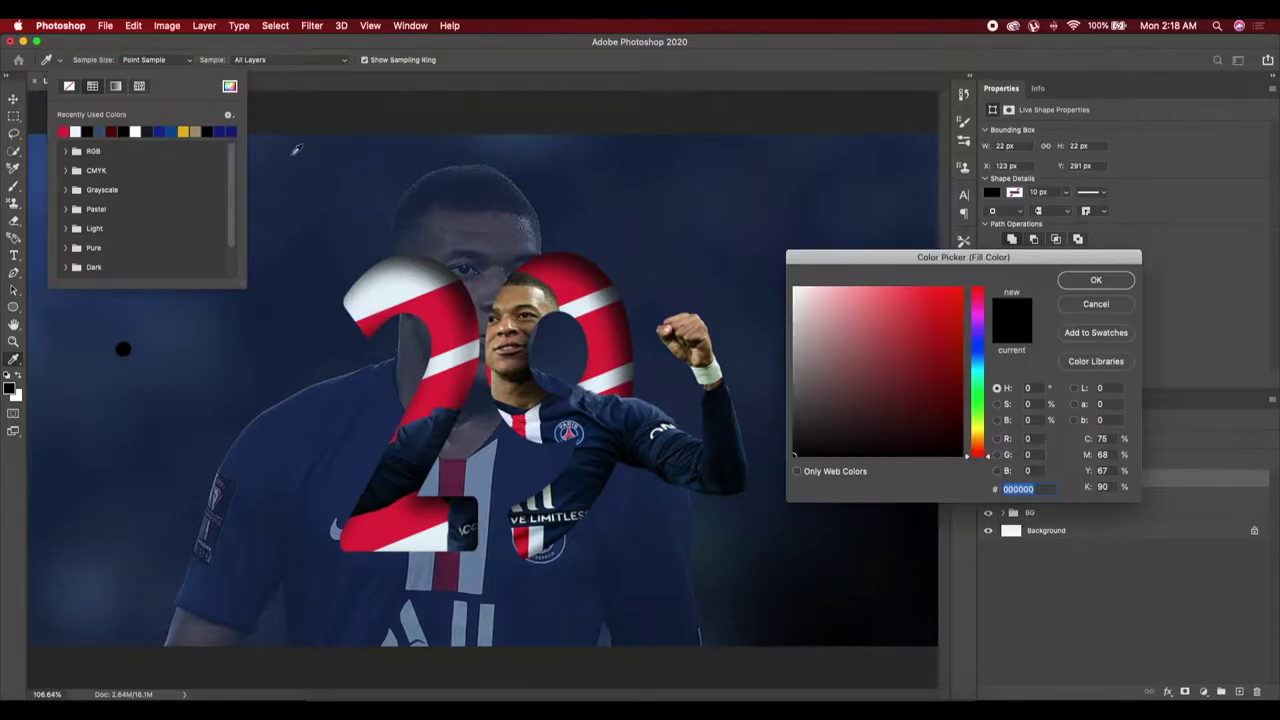
{"action": "left_click", "coordinate": [562, 427]}
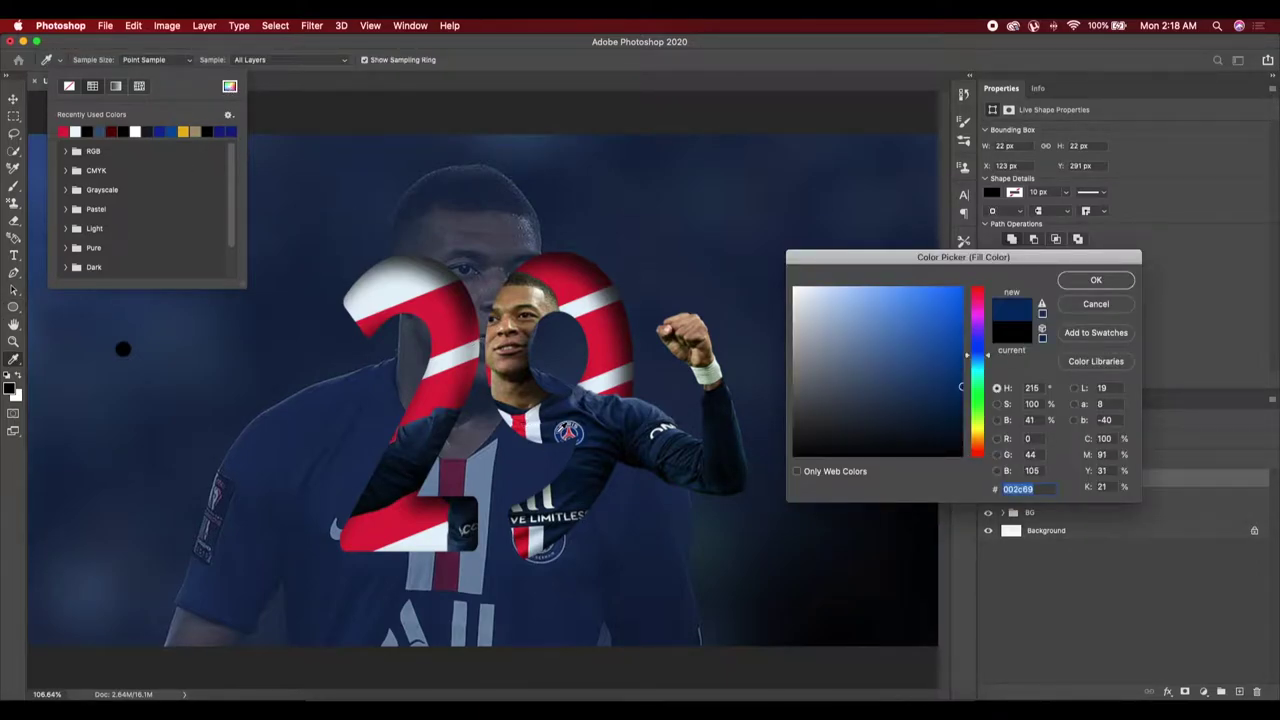
{"action": "left_click", "coordinate": [1095, 280]}
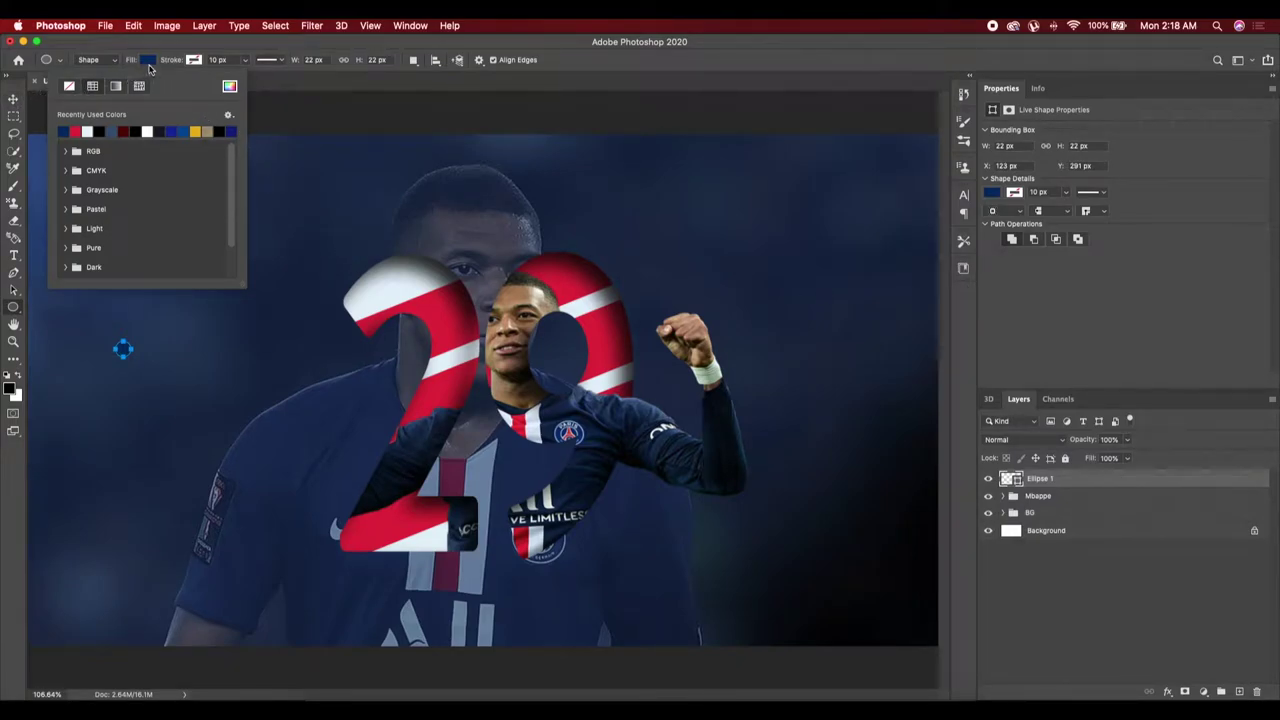
{"action": "left_click", "coordinate": [420, 347]}
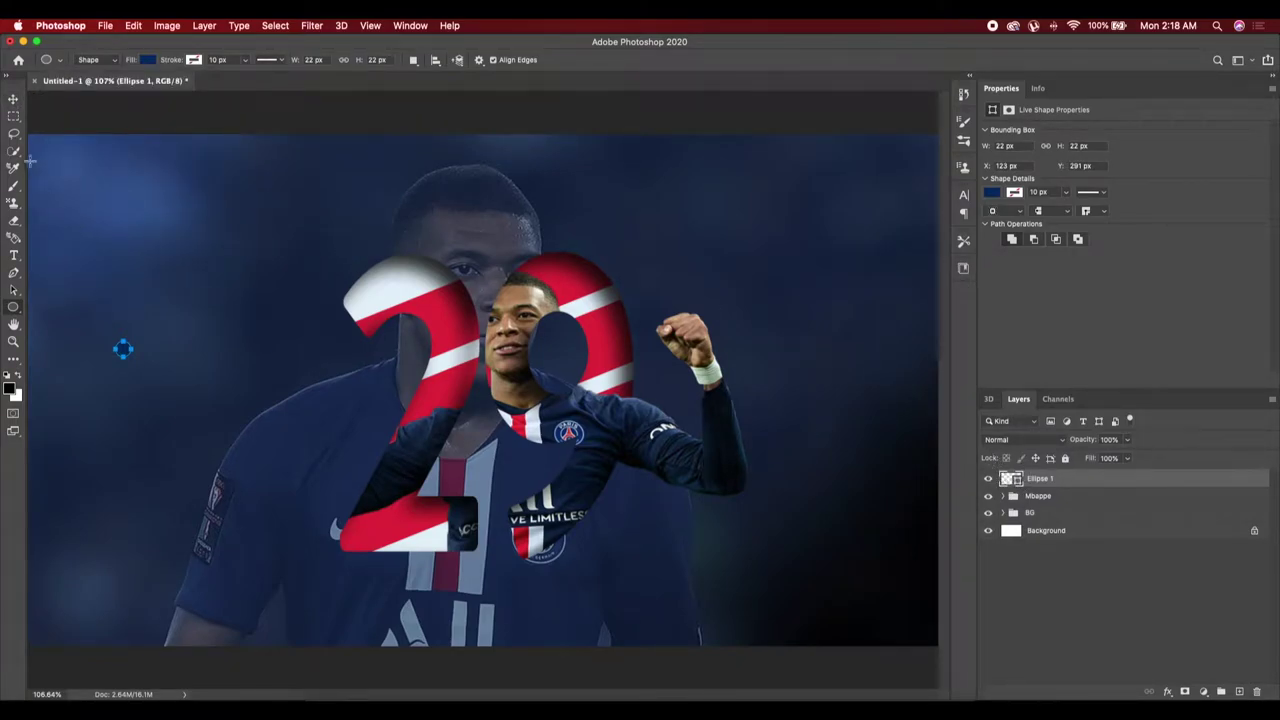
{"action": "left_click", "coordinate": [13, 99]}
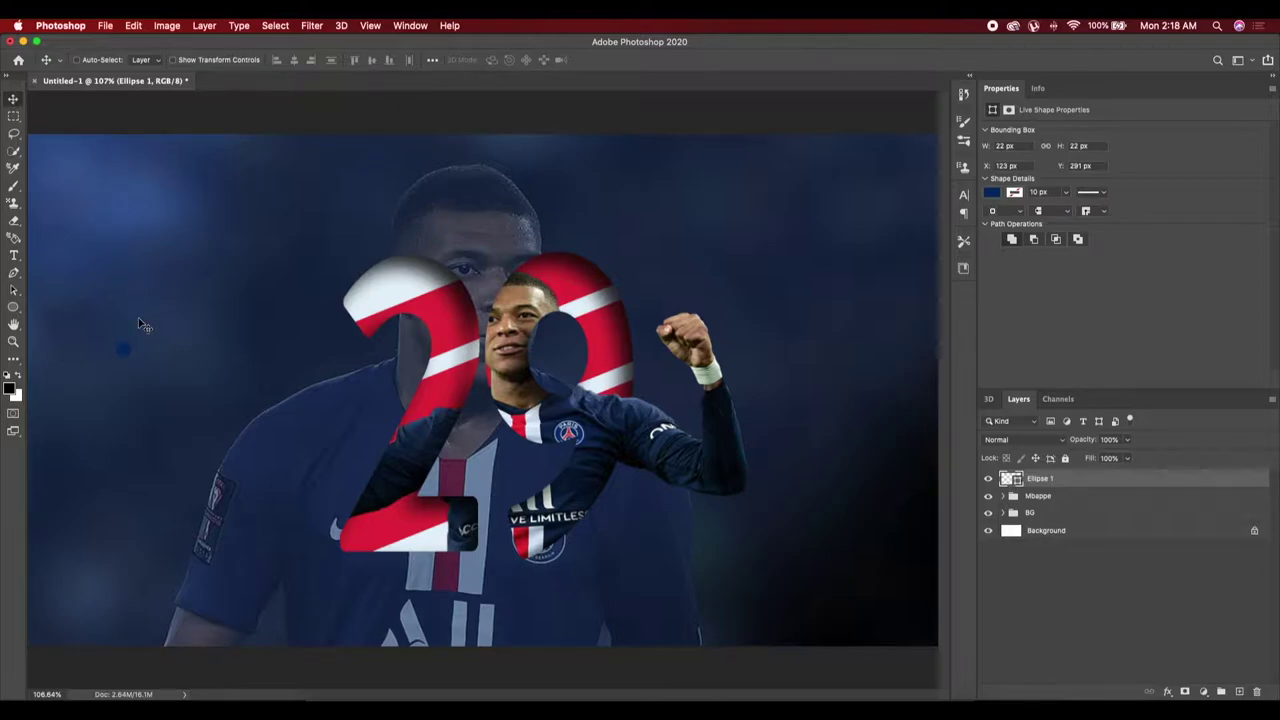
Alt-drag copies of the dot into a row of five and merge the row
{"action": "left_click_drag", "start_coordinate": [126, 354], "coordinate": [175, 352]}
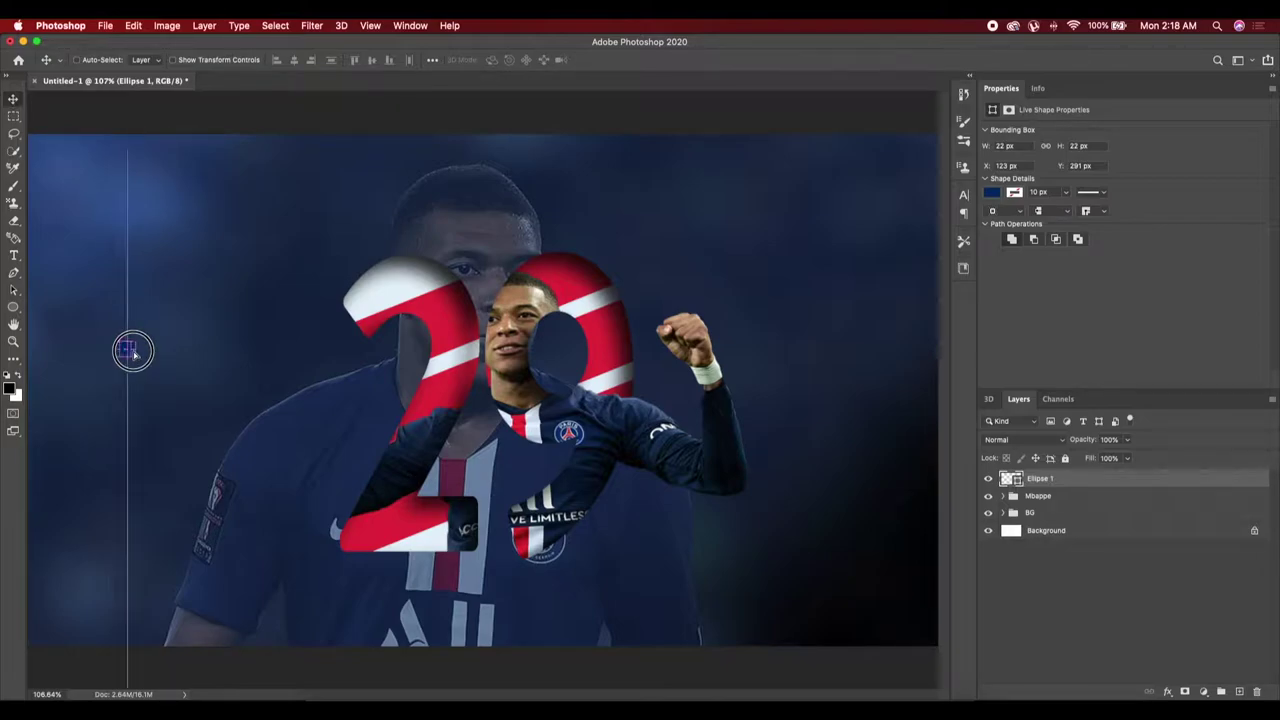
{"action": "left_click_drag", "start_coordinate": [175, 352], "coordinate": [200, 350]}
{"action": "left_click_drag", "start_coordinate": [200, 350], "coordinate": [229, 352]}
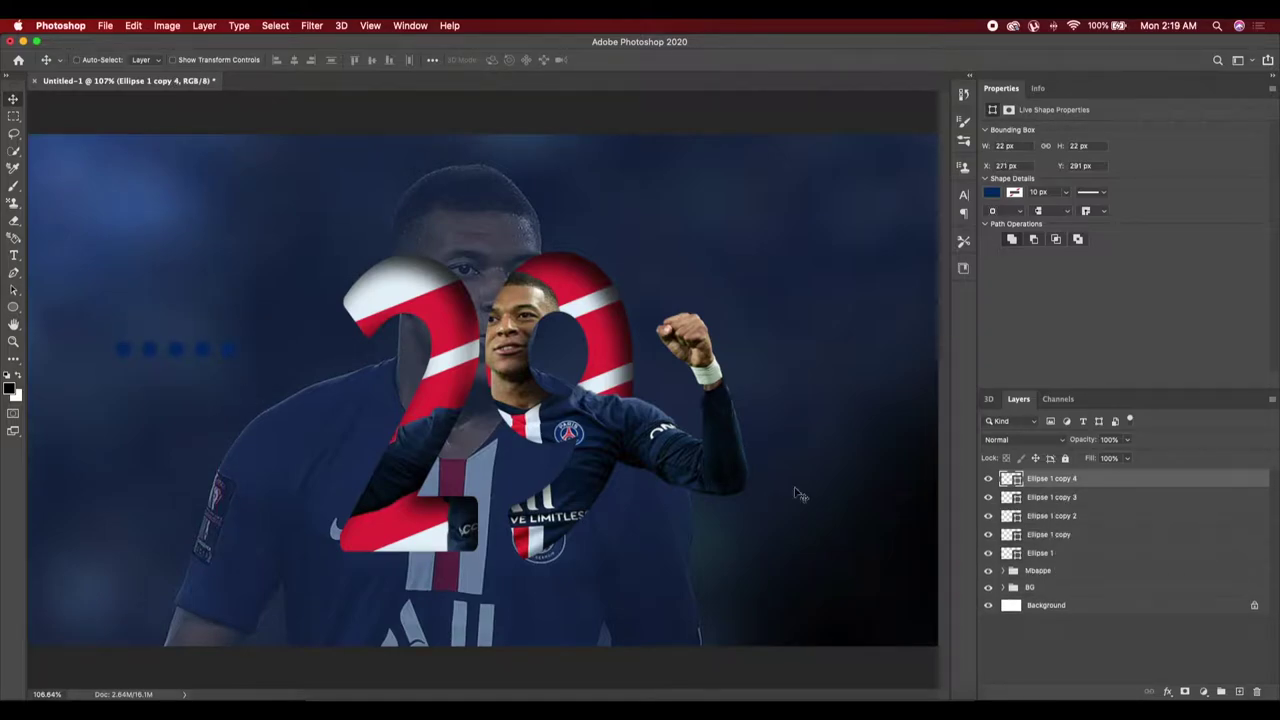
{"action": "left_click", "coordinate": [1014, 536], "text": "shift"}
{"action": "key", "text": "ctrl+e"}
Copy the dot row downward into five rows, forming a 5 × 5 grid
{"action": "left_click_drag", "start_coordinate": [156, 350], "coordinate": [156, 383]}
{"action": "key", "text": "ctrl+z"}
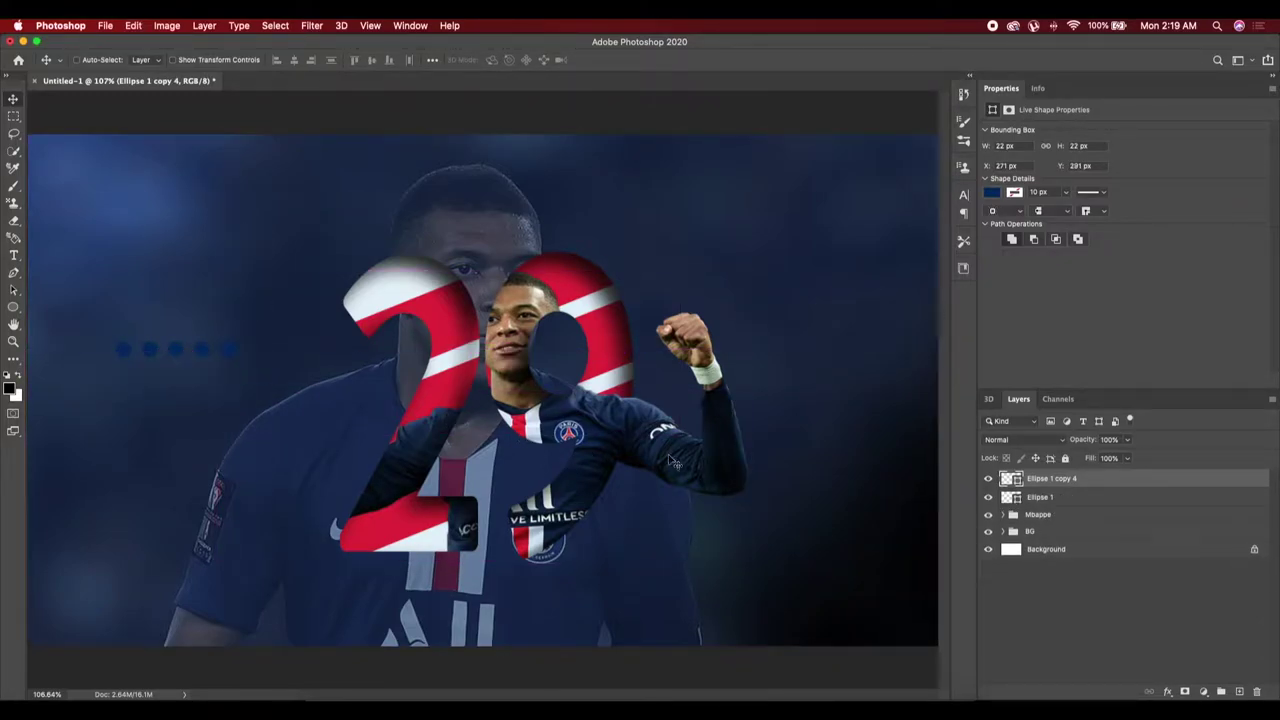
{"action": "key", "text": "ctrl+e"}
{"action": "left_click_drag", "start_coordinate": [205, 358], "coordinate": [205, 452]}
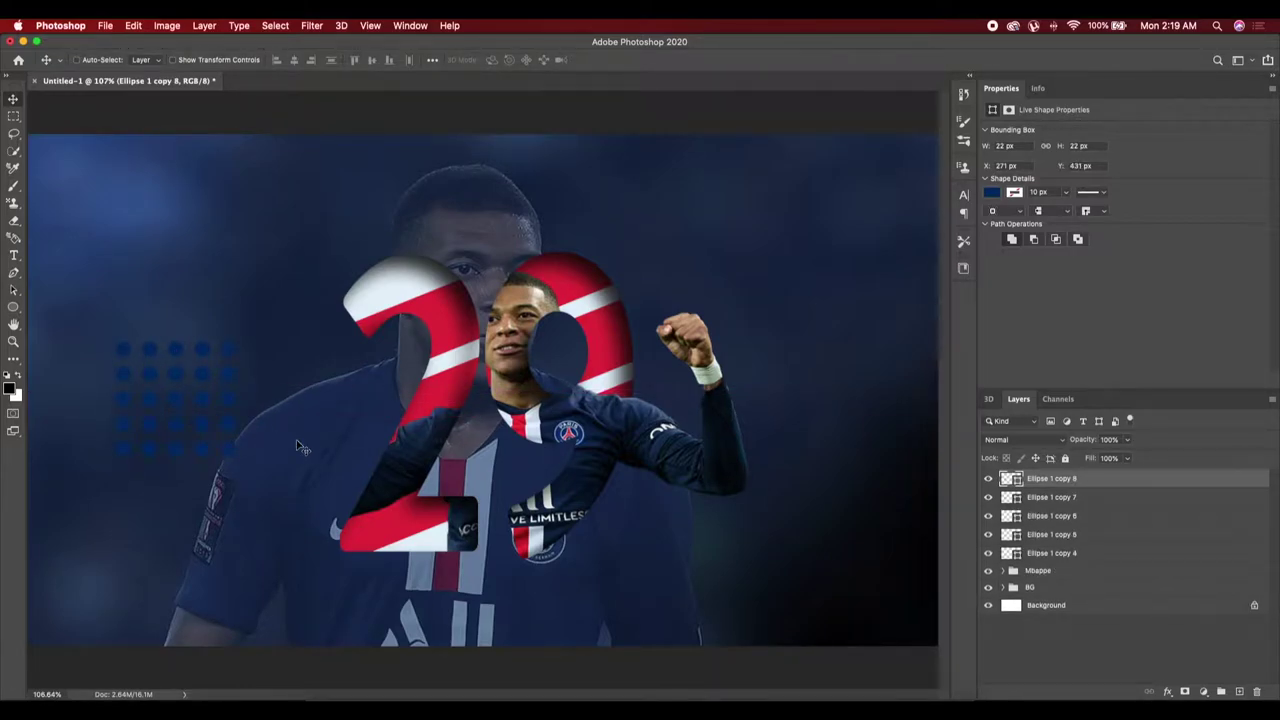
{"action": "left_click", "coordinate": [1016, 555], "text": "shift"}
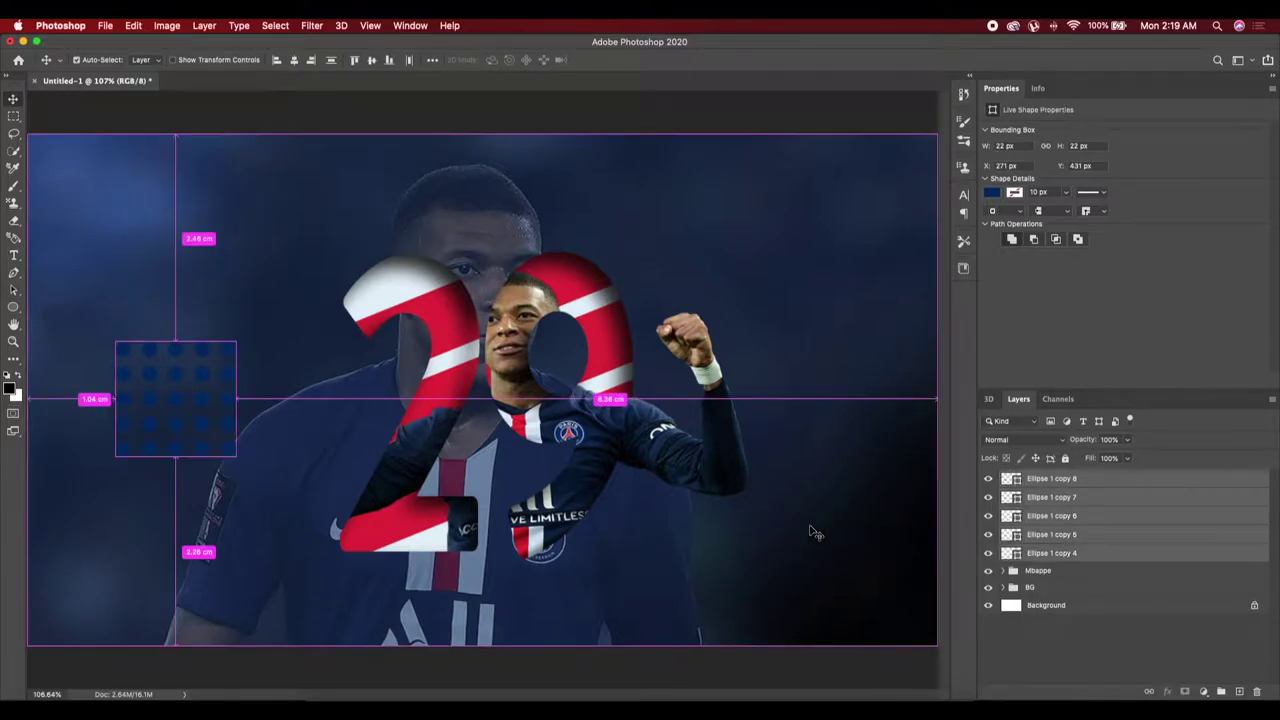
Merge the dot rows into one layer, place it by the 2 and rotate it 45° into a diamond
{"action": "key", "text": "ctrl+e"}
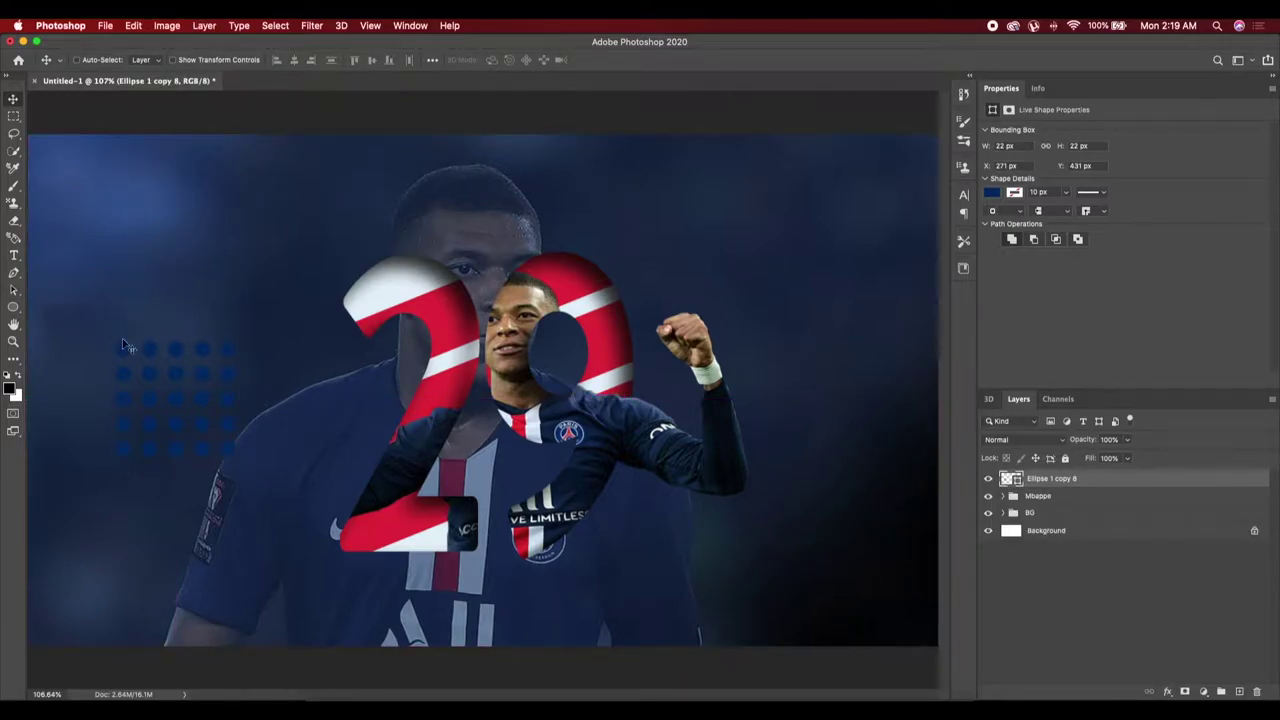
{"action": "mouse_move", "coordinate": [171, 403]}
{"action": "left_mouse_down"}
{"action": "mouse_move", "coordinate": [609, 303]}
{"action": "mouse_move", "coordinate": [641, 281]}
{"action": "mouse_move", "coordinate": [330, 270]}
{"action": "left_mouse_up"}
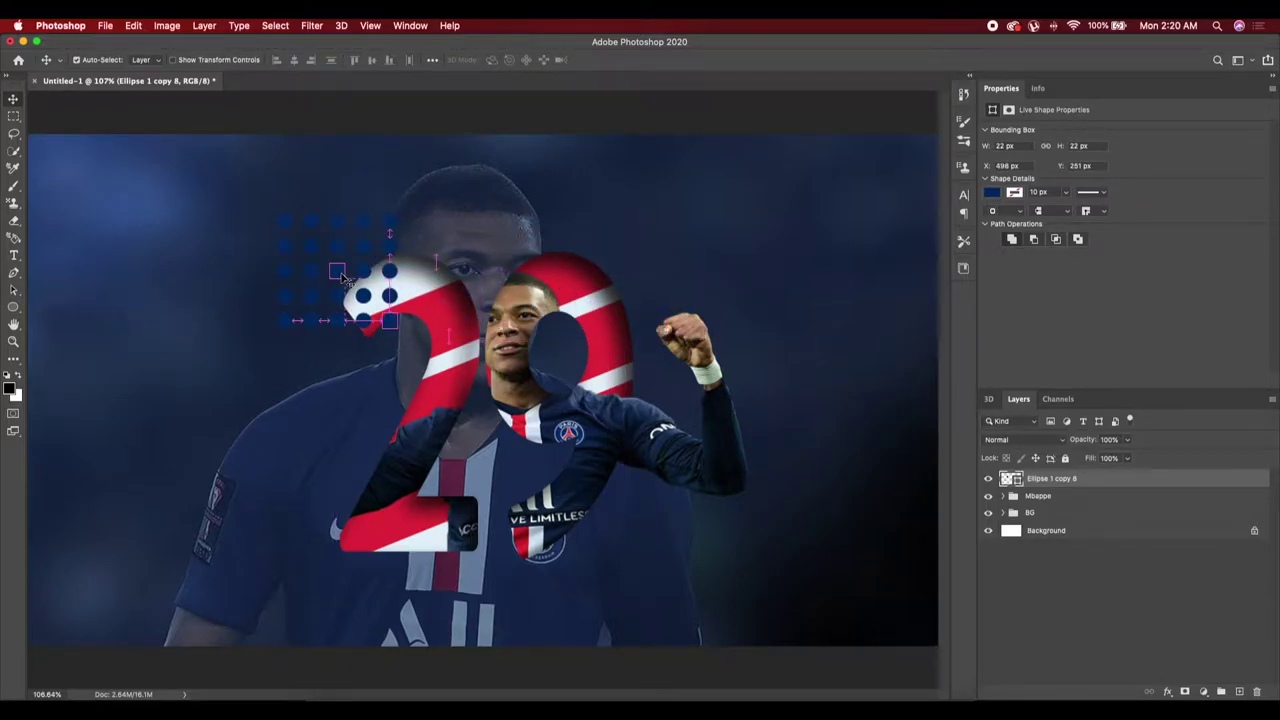
{"action": "key", "text": "ctrl+t"}
{"action": "mouse_move", "coordinate": [449, 207]}
{"action": "left_mouse_down"}
{"action": "mouse_move", "coordinate": [451, 171]}
{"action": "mouse_move", "coordinate": [349, 166]}
{"action": "left_mouse_up"}
{"action": "mouse_move", "coordinate": [355, 272]}
{"action": "left_mouse_down"}
{"action": "mouse_move", "coordinate": [345, 268]}
{"action": "mouse_move", "coordinate": [350, 285]}
{"action": "mouse_move", "coordinate": [335, 297]}
{"action": "left_mouse_up"}
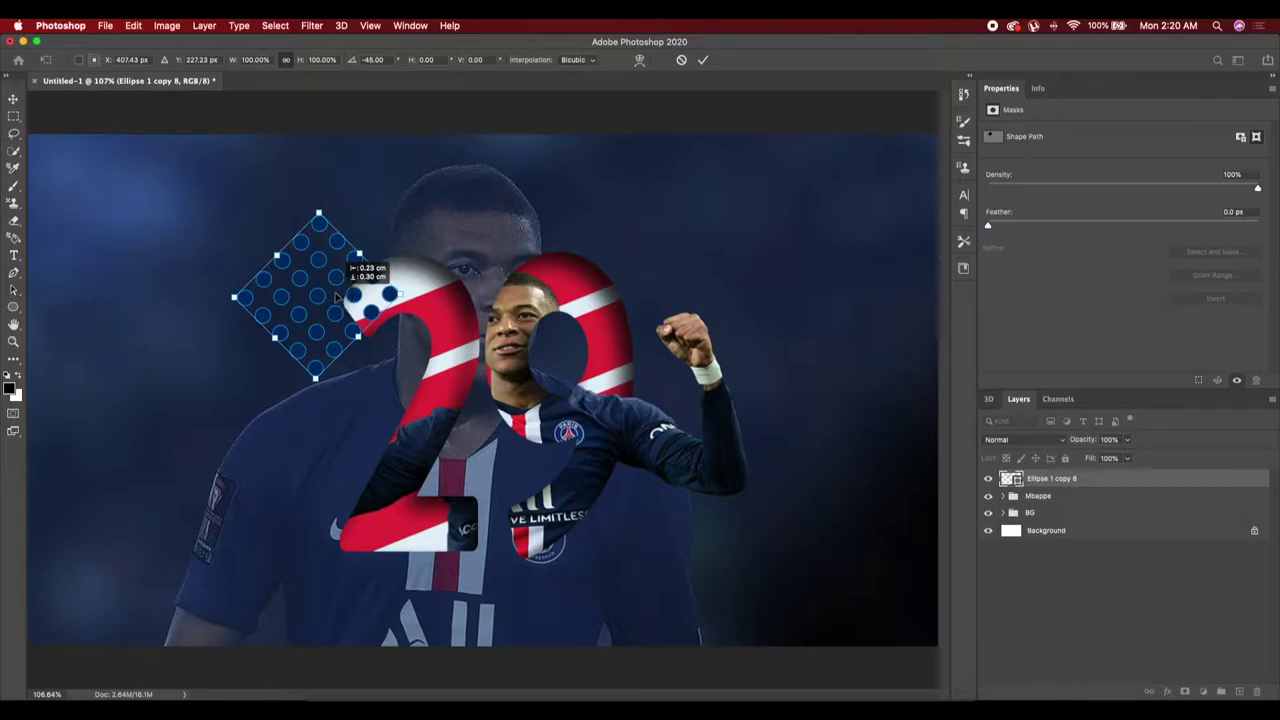
{"action": "left_click", "coordinate": [703, 60]}
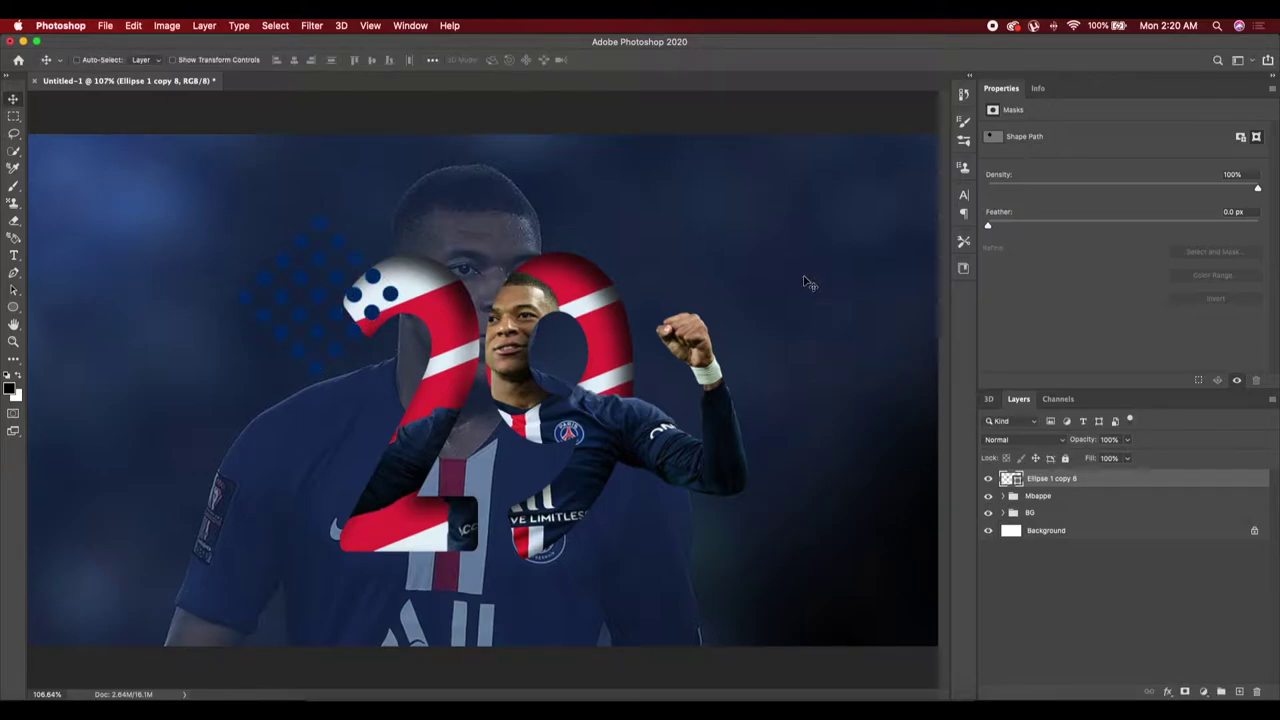
Recolour the dot grid pale grey-green #91a693, sampled from the wristband
{"action": "double_click", "coordinate": [1008, 481]}
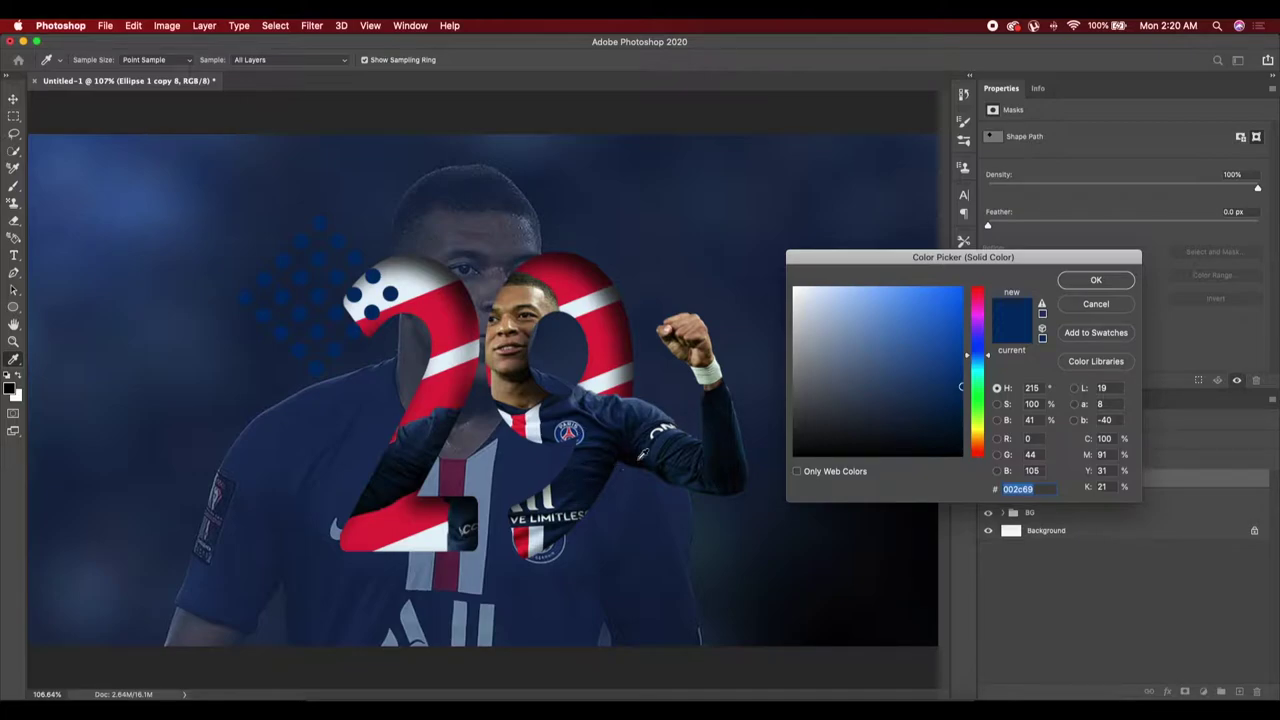
{"action": "left_click", "coordinate": [713, 380]}
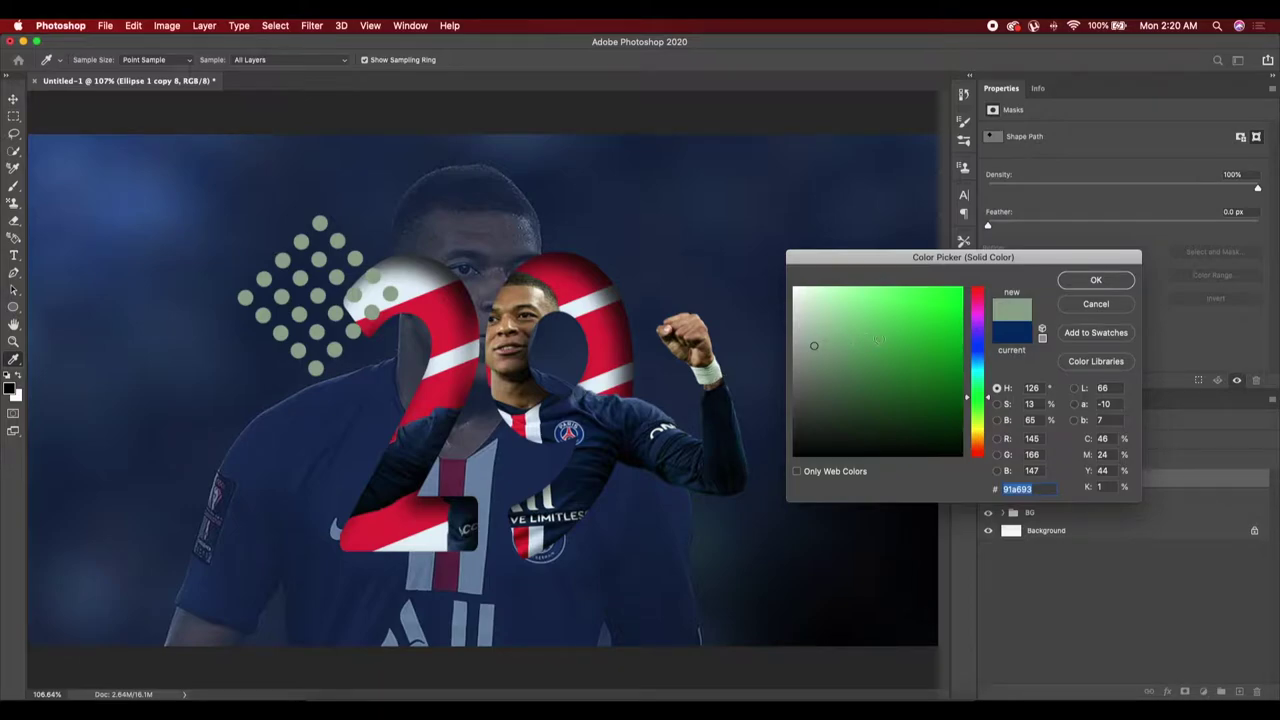
{"action": "left_click", "coordinate": [1092, 281]}
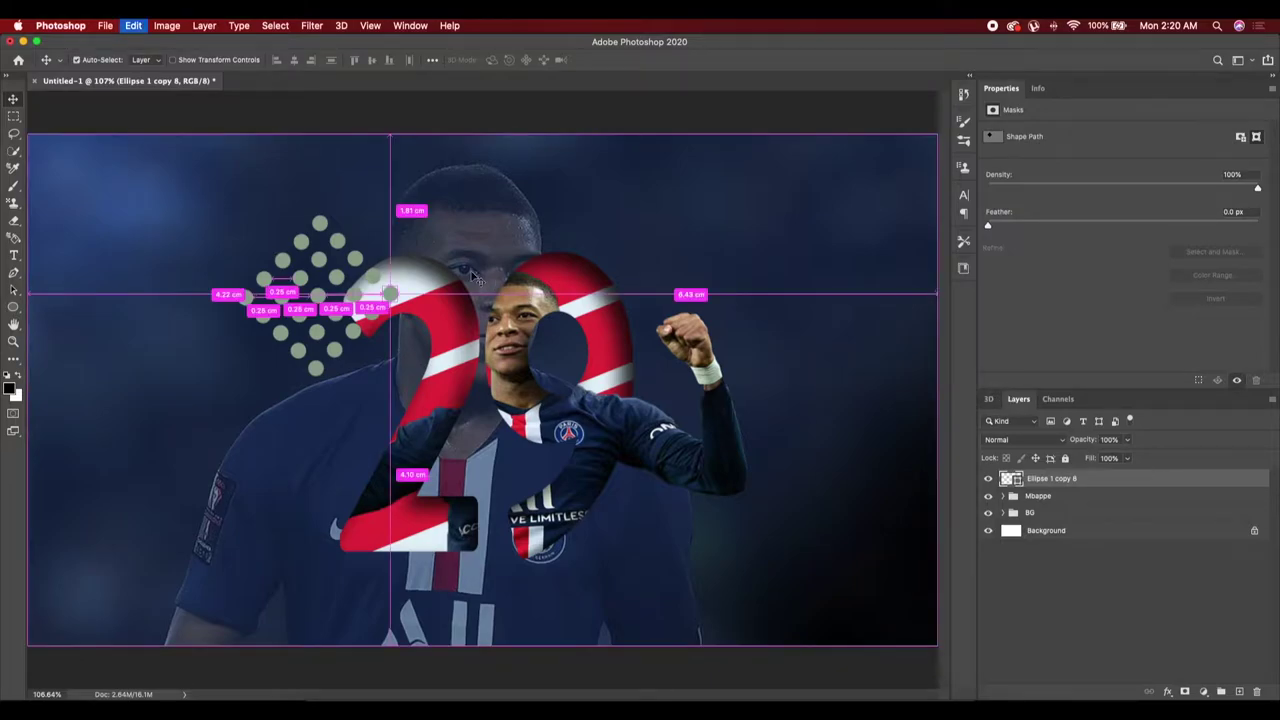
Scale the dot diamond to about 78% and move it up-left onto the 2
{"action": "key", "text": "ctrl+t"}
{"action": "left_click_drag", "start_coordinate": [237, 216], "coordinate": [272, 251]}
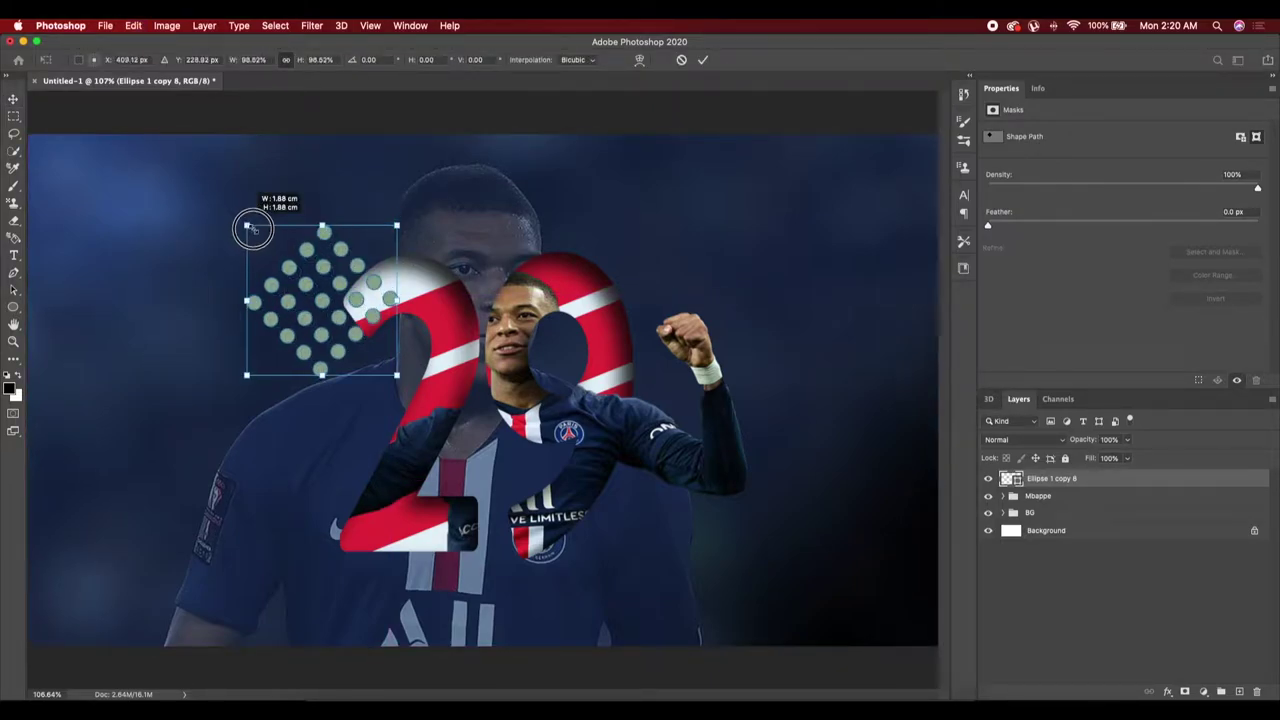
{"action": "left_click_drag", "start_coordinate": [362, 320], "coordinate": [350, 309]}
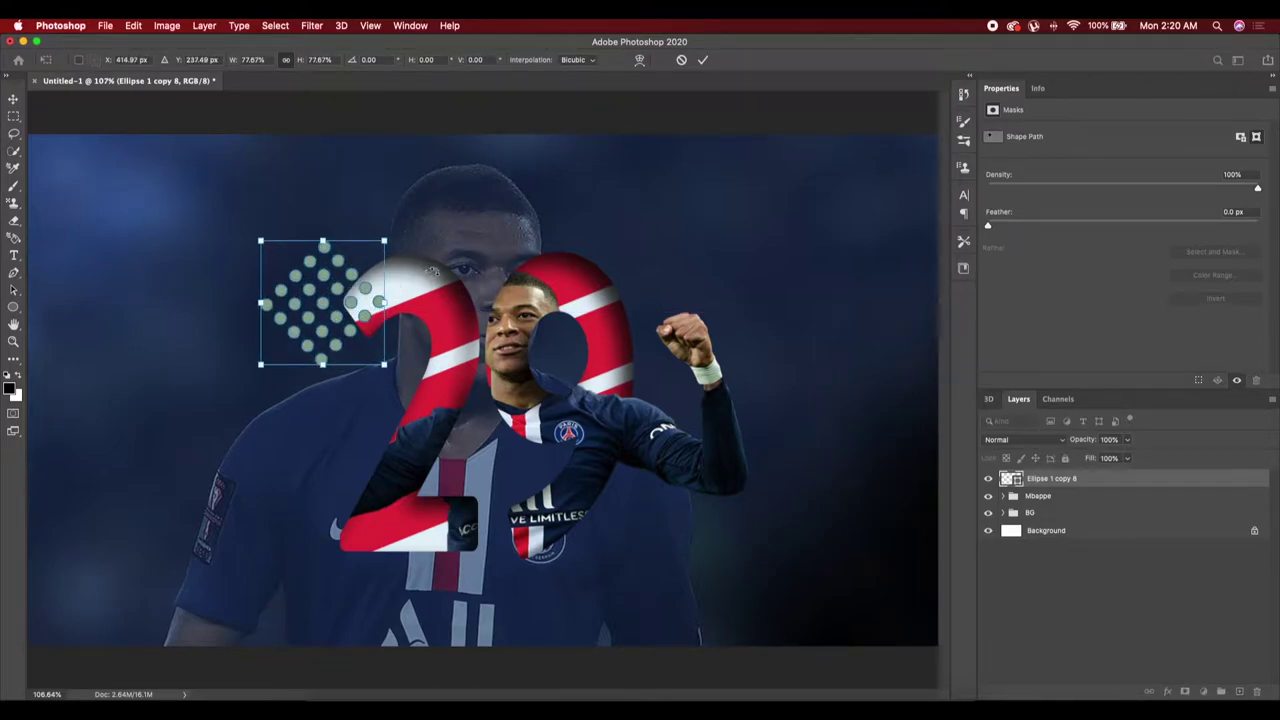
{"action": "left_click", "coordinate": [703, 61]}
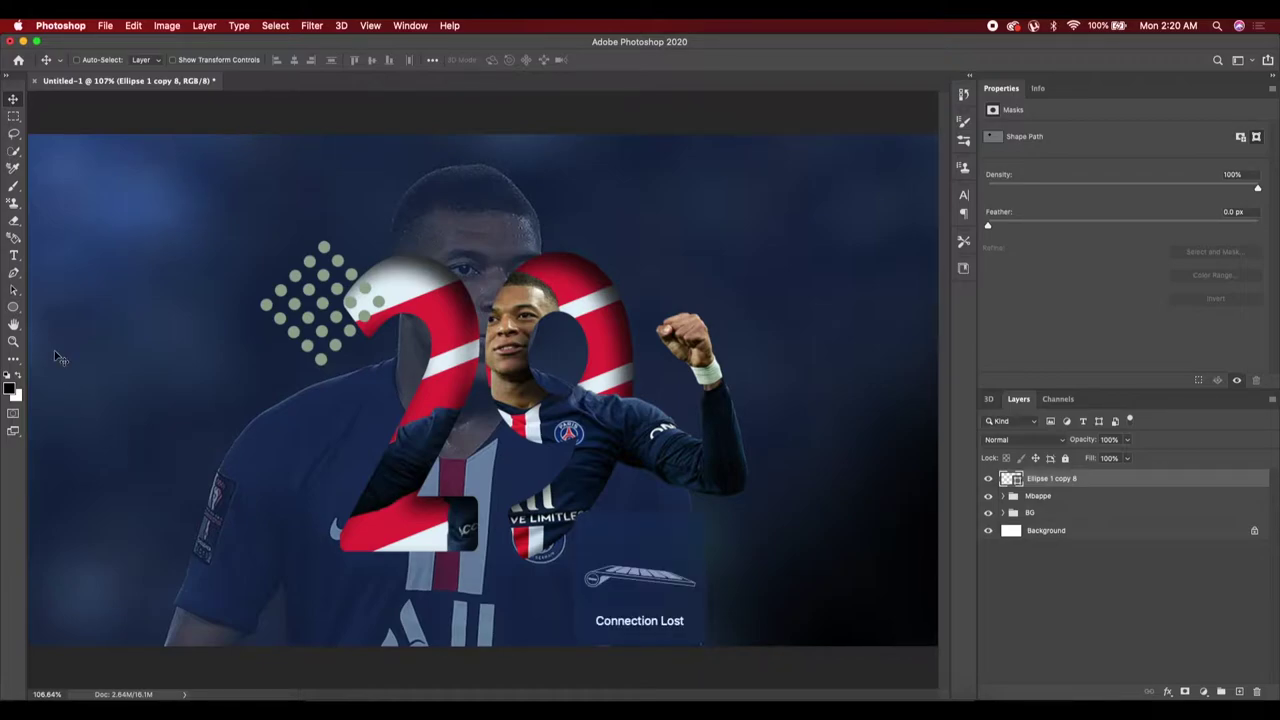
Draw a thin 268 × 2 px rectangle line on the left and fill it dark blue
{"action": "left_click", "coordinate": [13, 307]}
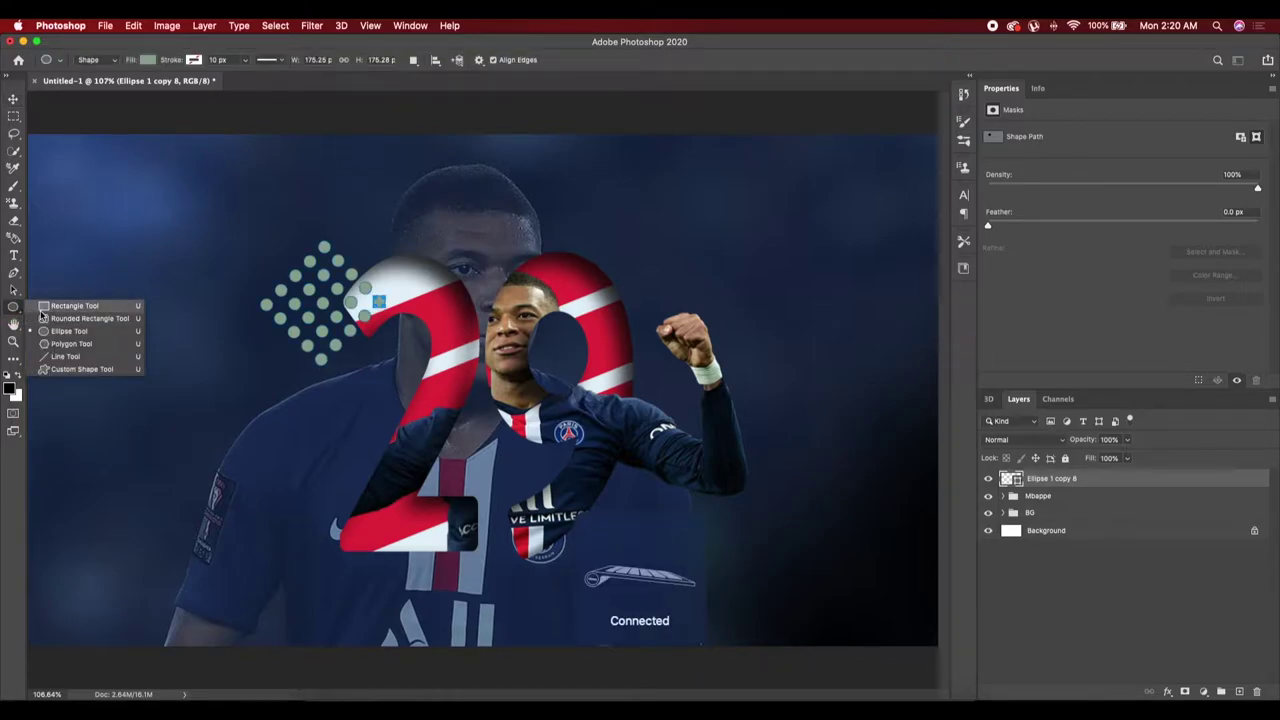
{"action": "left_click", "coordinate": [60, 306]}
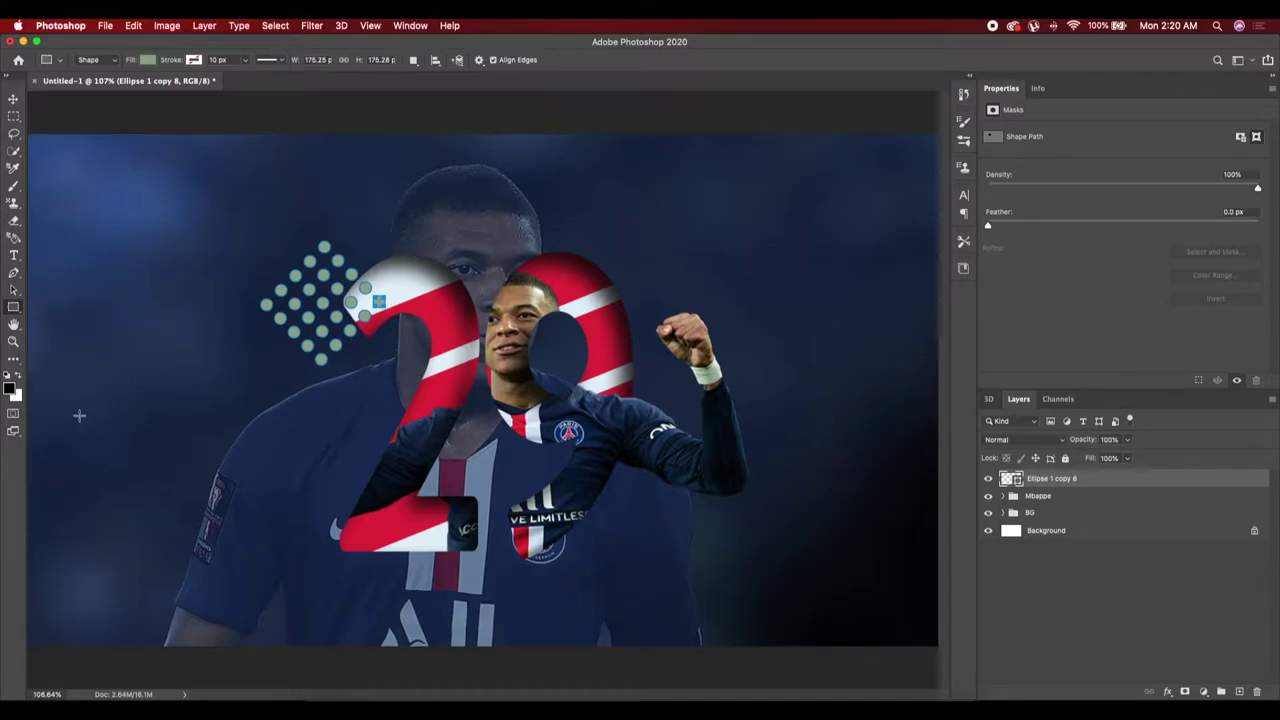
{"action": "left_click_drag", "start_coordinate": [100, 427], "coordinate": [283, 428]}
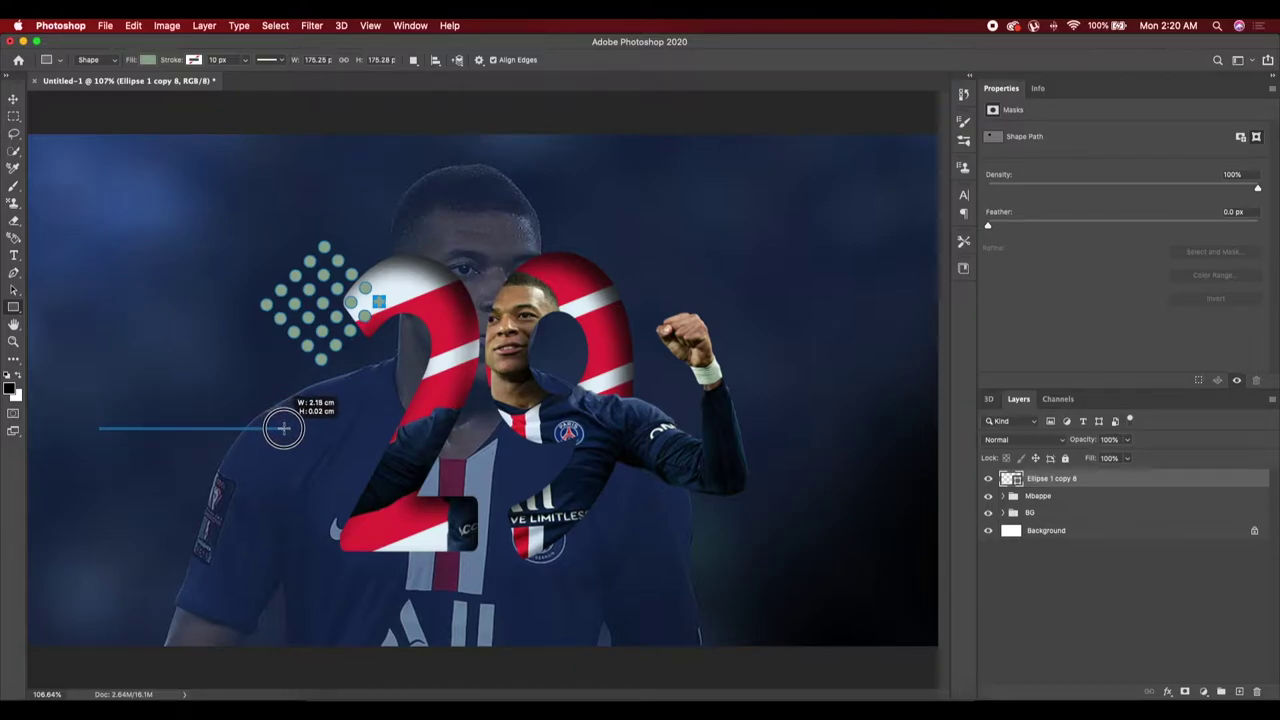
{"action": "left_click_drag", "start_coordinate": [283, 428], "coordinate": [290, 428]}
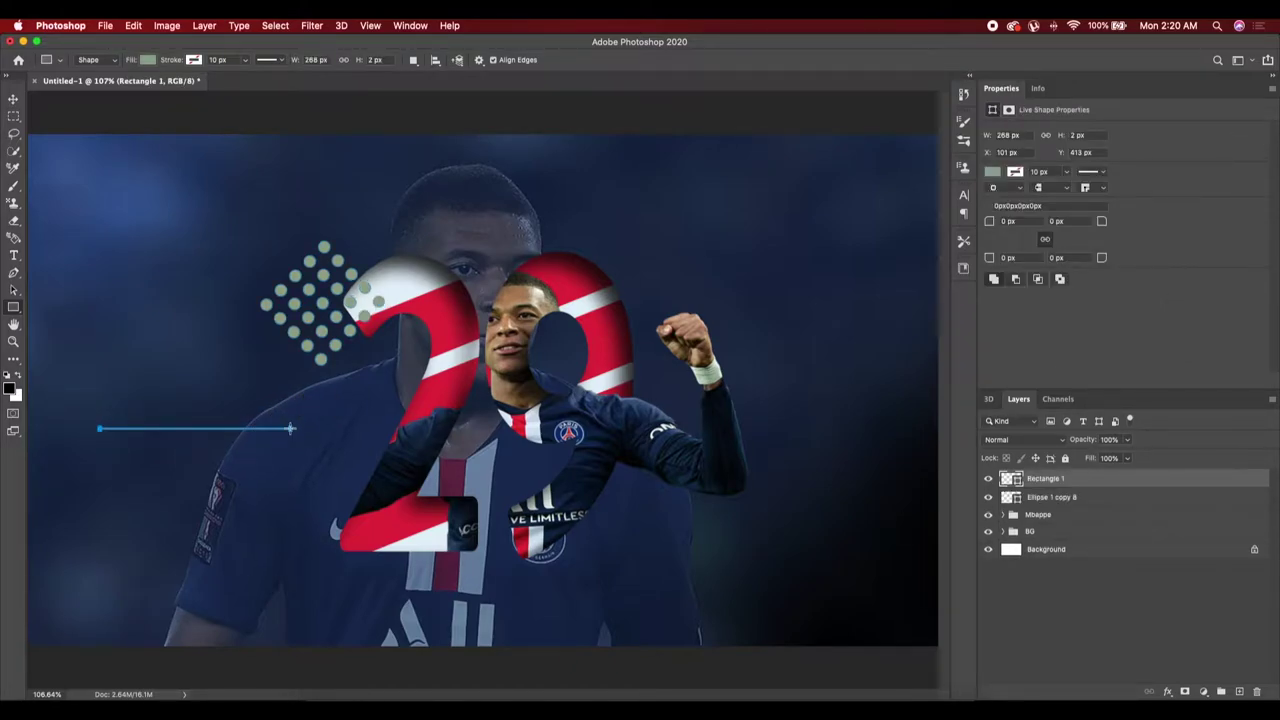
{"action": "left_click", "coordinate": [152, 61]}
{"action": "left_click", "coordinate": [83, 127]}
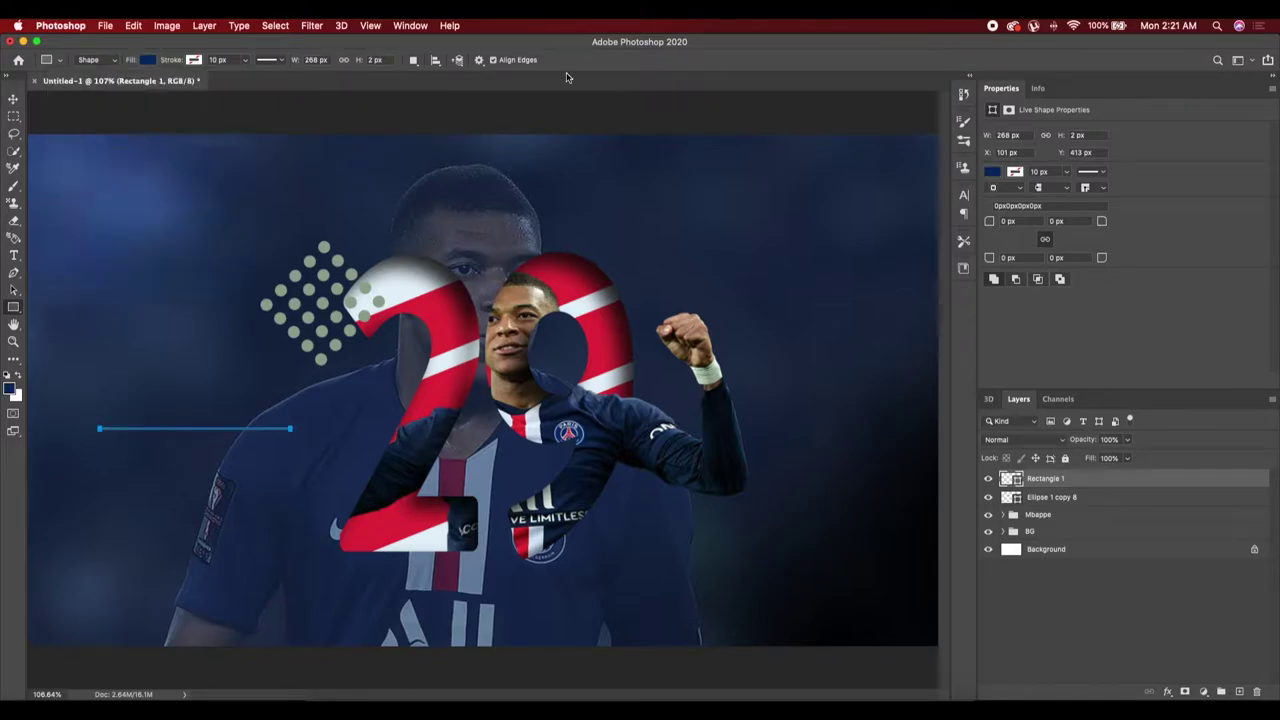
Tilt the line about -20° and move it up into the left of the 2
{"action": "key", "text": "v"}
{"action": "key", "text": "ctrl+t"}
{"action": "left_click_drag", "start_coordinate": [378, 418], "coordinate": [266, 408]}
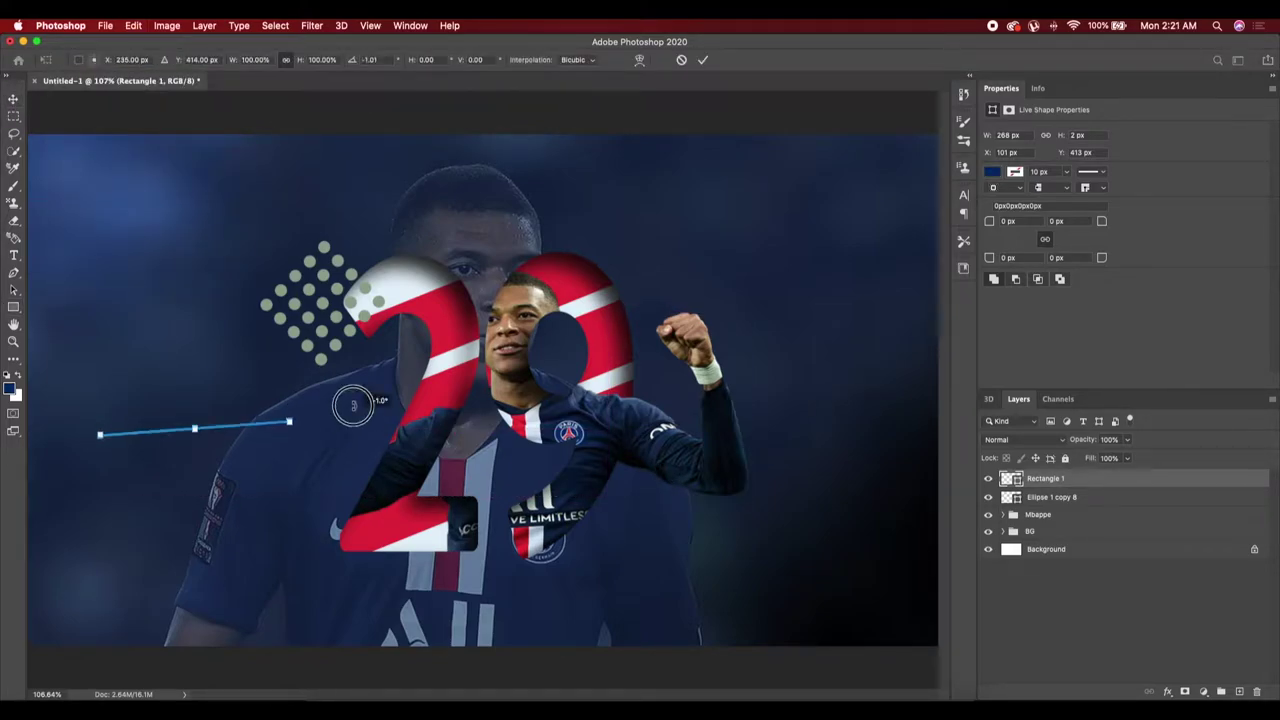
{"action": "left_click_drag", "start_coordinate": [194, 429], "coordinate": [376, 387]}
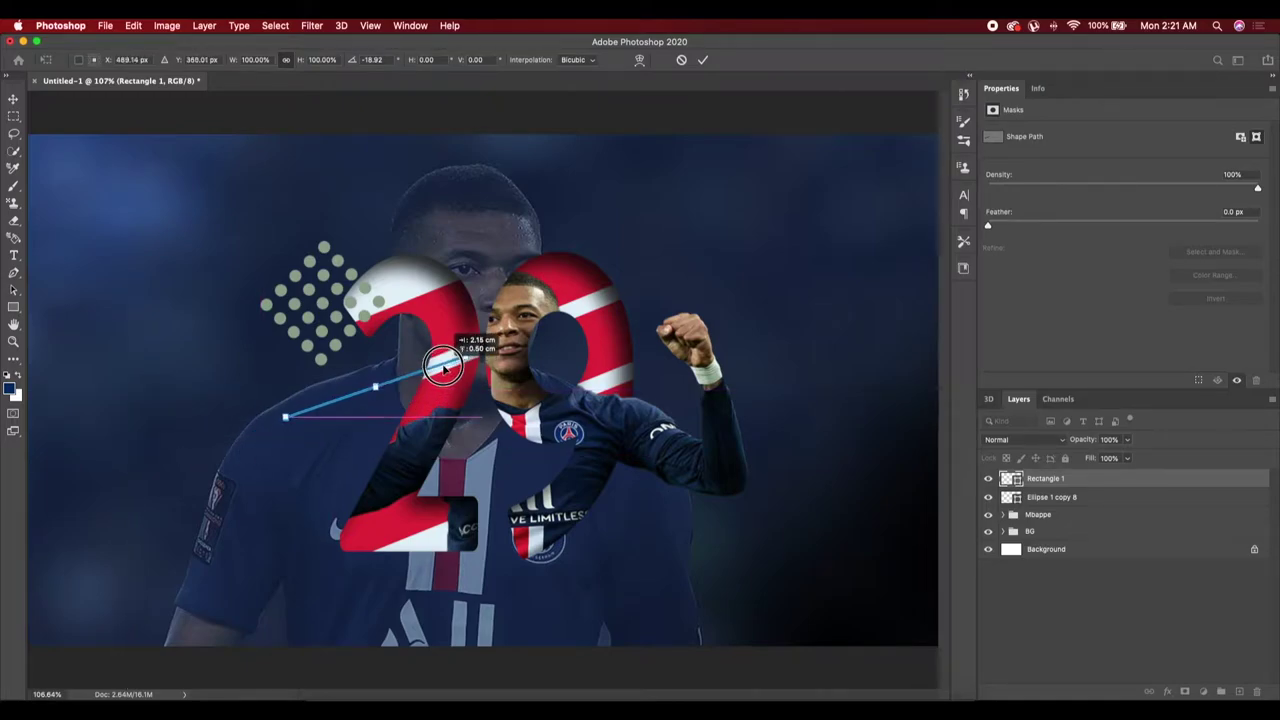
{"action": "left_click_drag", "start_coordinate": [470, 352], "coordinate": [477, 345]}
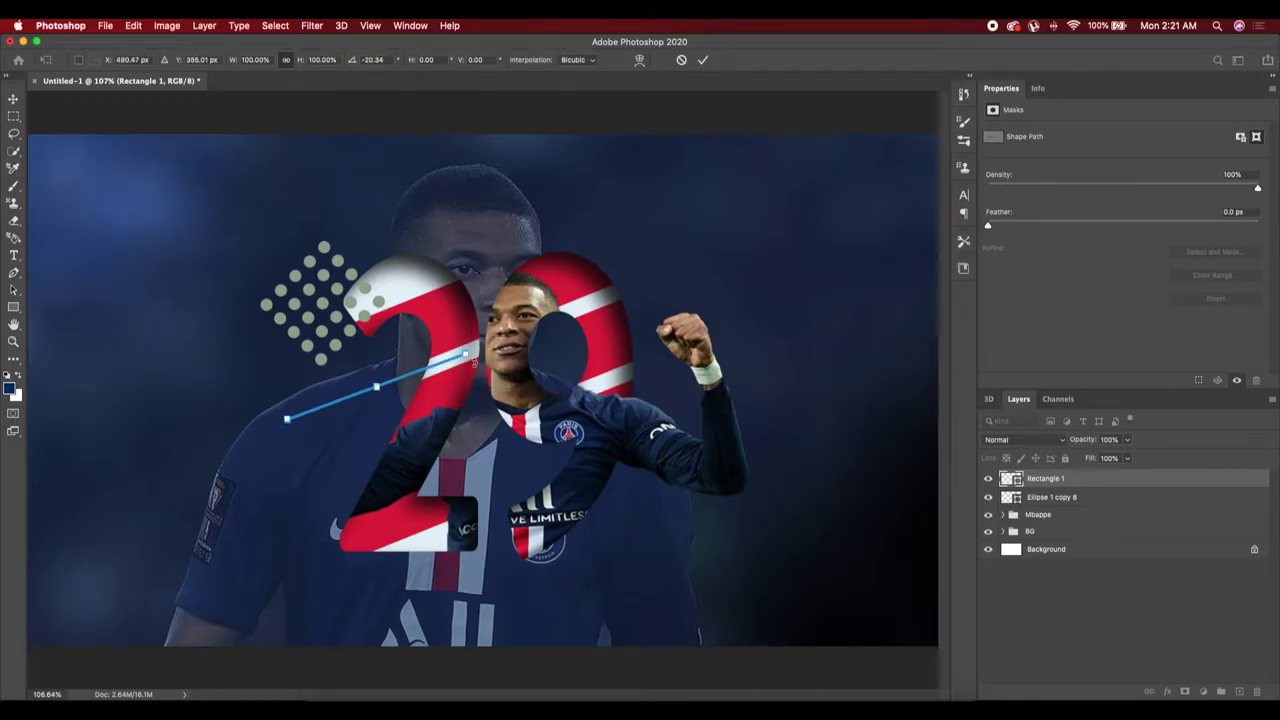
{"action": "left_click", "coordinate": [702, 60]}
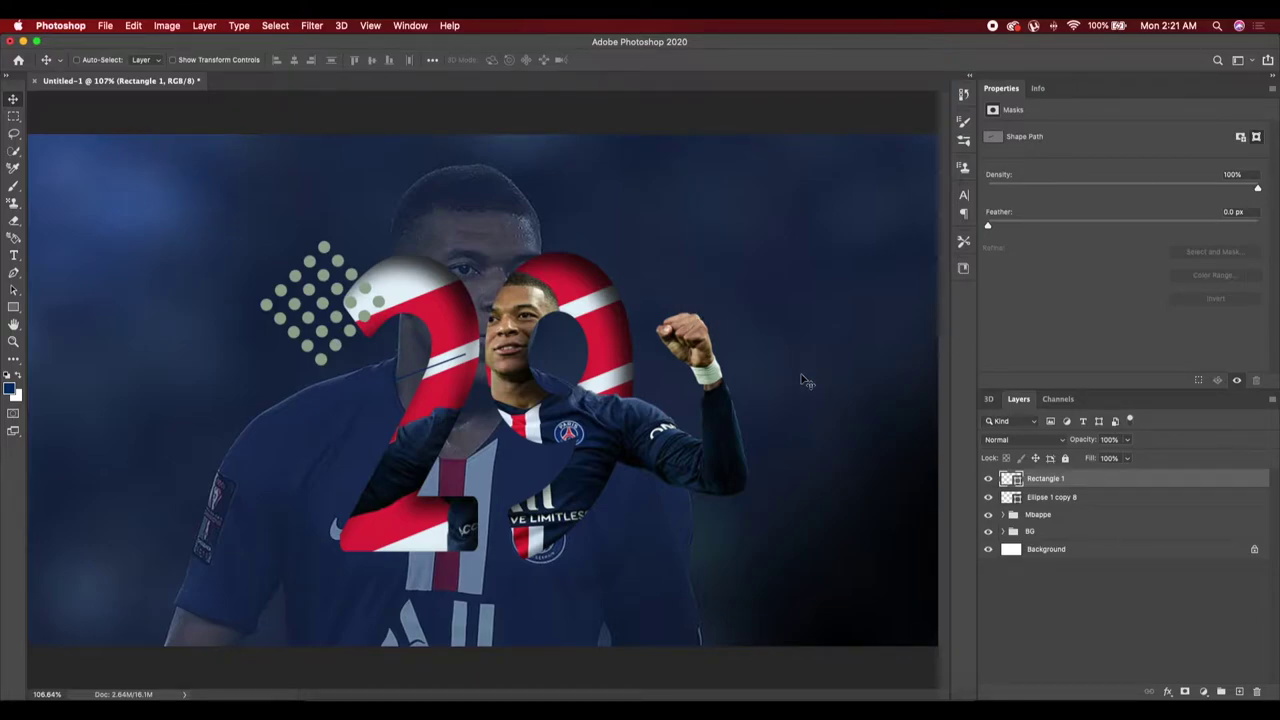
Duplicate the thin line and shift the copy right over the player
{"action": "key", "text": "ctrl+j"}
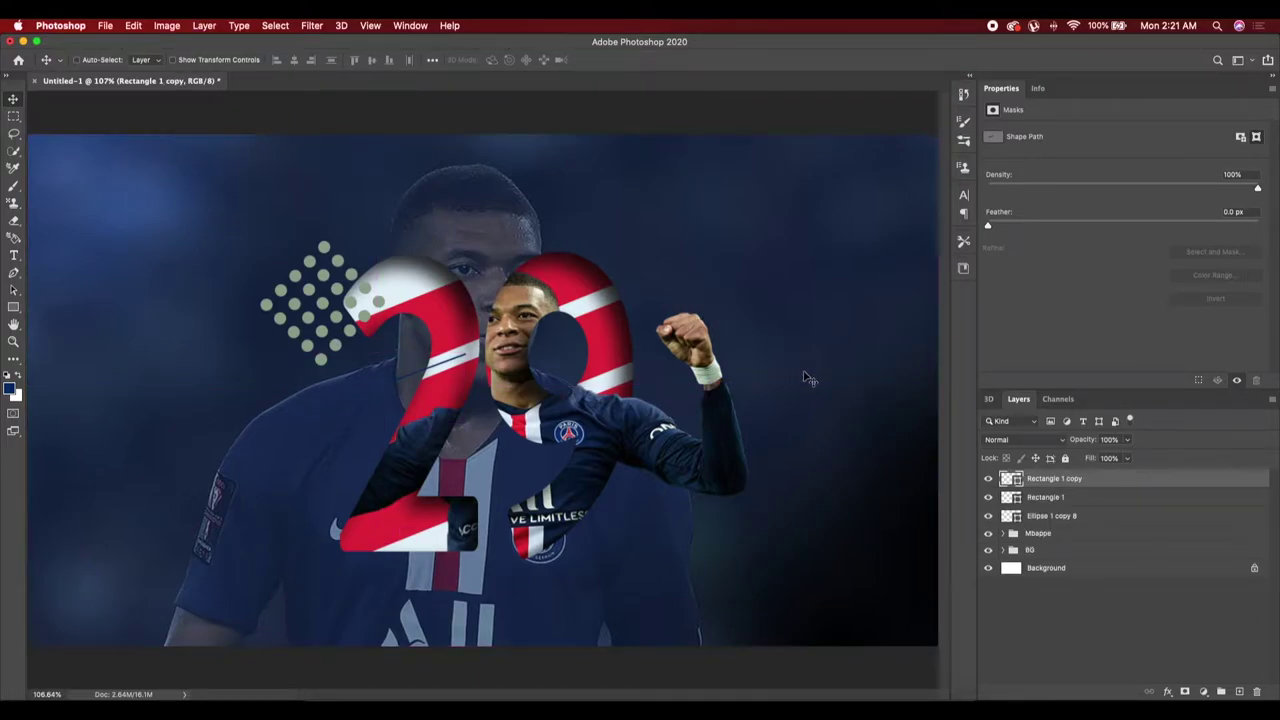
{"action": "key", "text": "ctrl+t"}
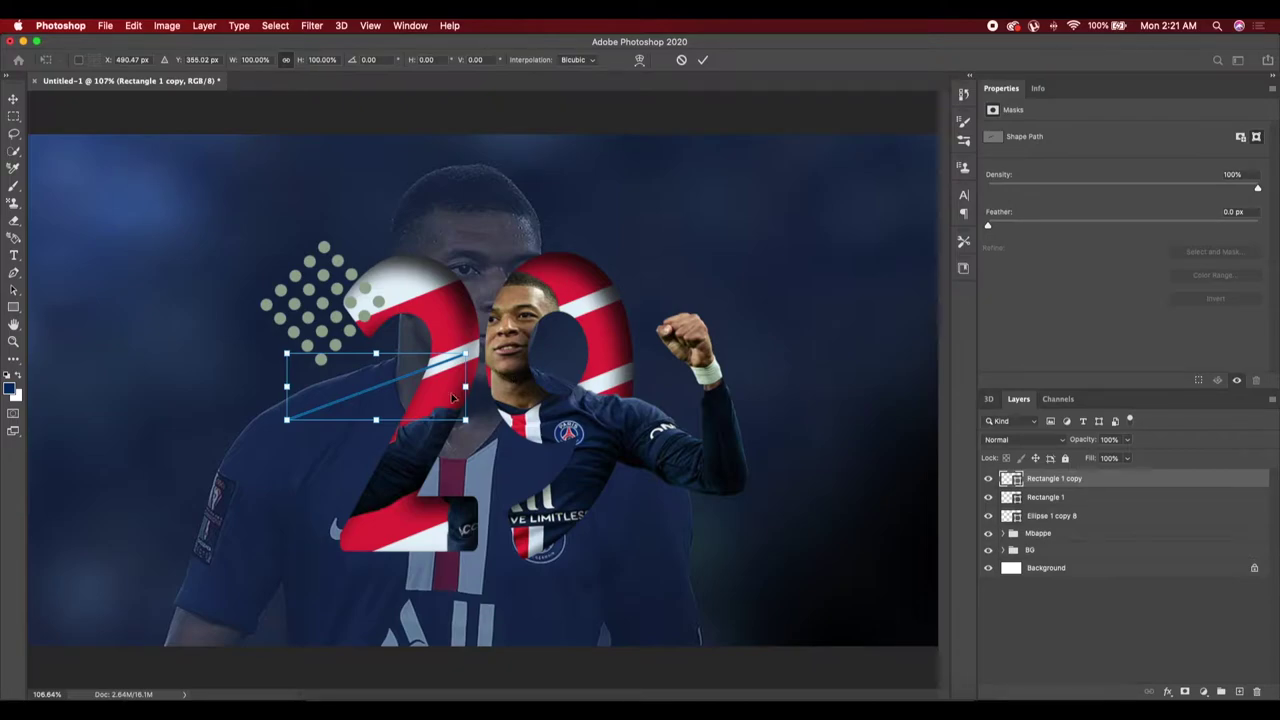
{"action": "mouse_move", "coordinate": [459, 391]}
{"action": "left_mouse_down"}
{"action": "mouse_move", "coordinate": [640, 383]}
{"action": "mouse_move", "coordinate": [657, 397]}
{"action": "left_mouse_up"}
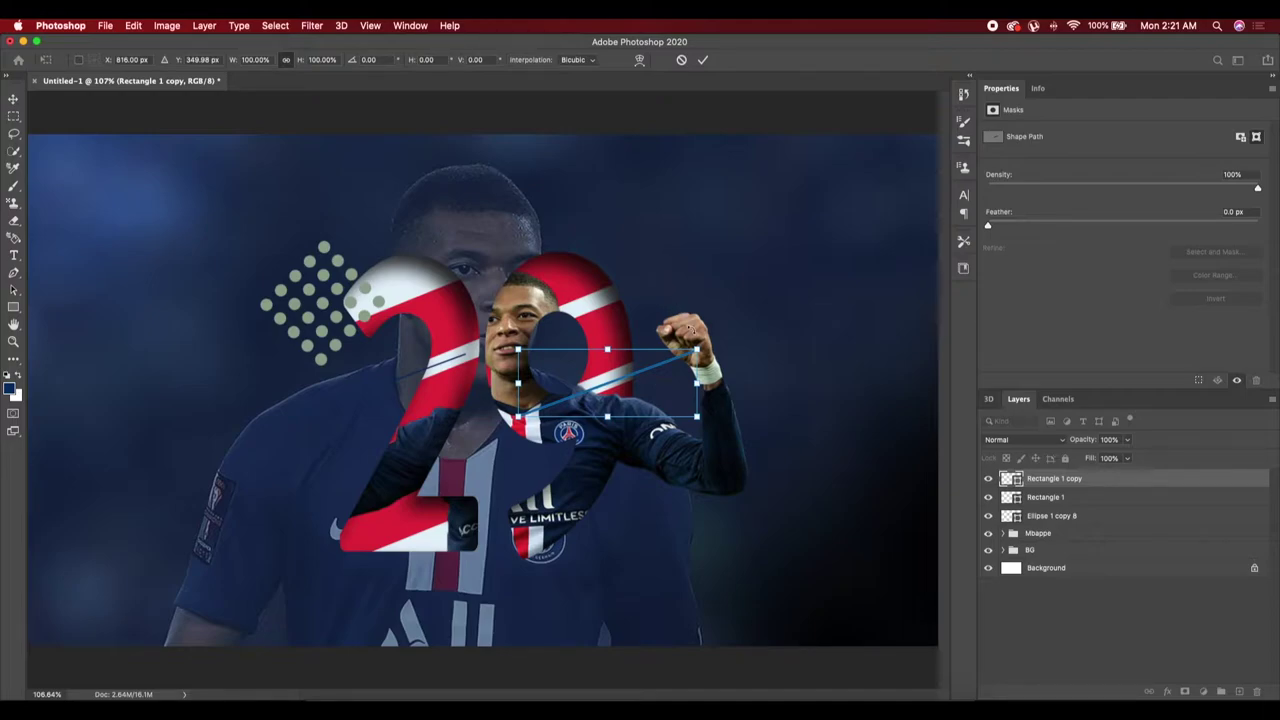
{"action": "left_click", "coordinate": [703, 59]}
Group both lines and the dot grid into a group named 'decor'
{"action": "left_click", "coordinate": [1051, 515], "text": "shift"}
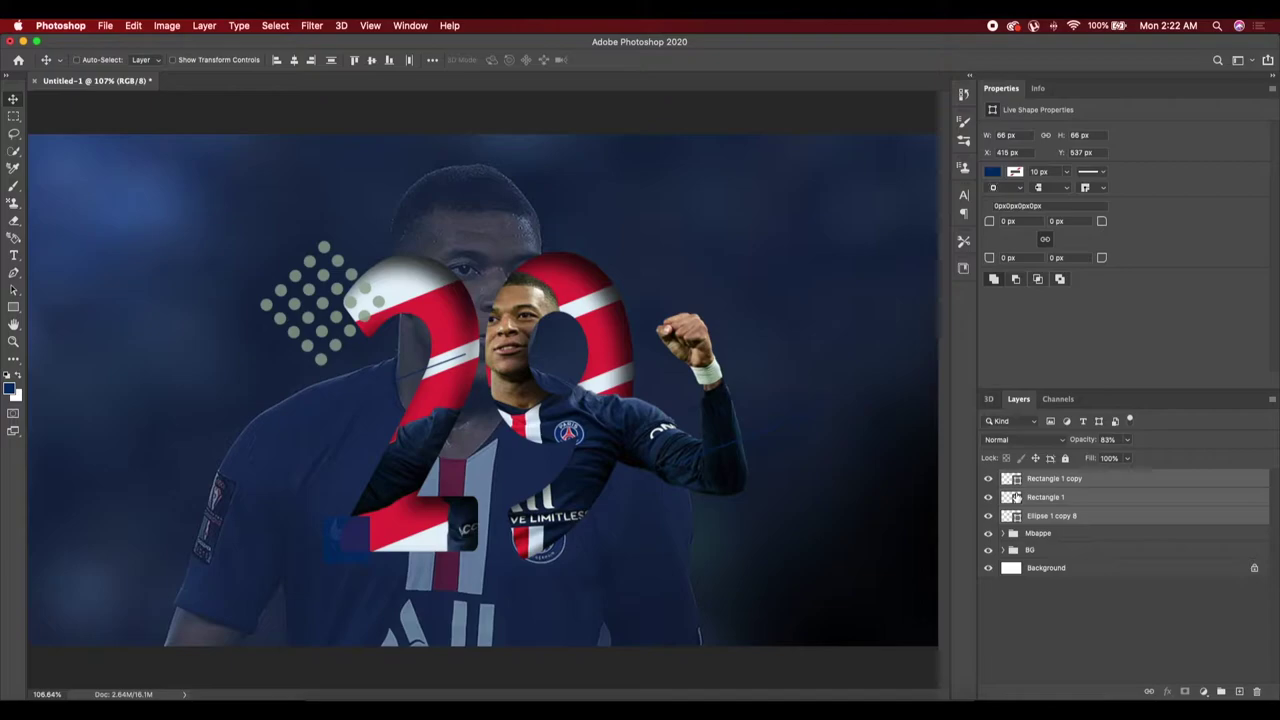
{"action": "key", "text": "ctrl+g"}
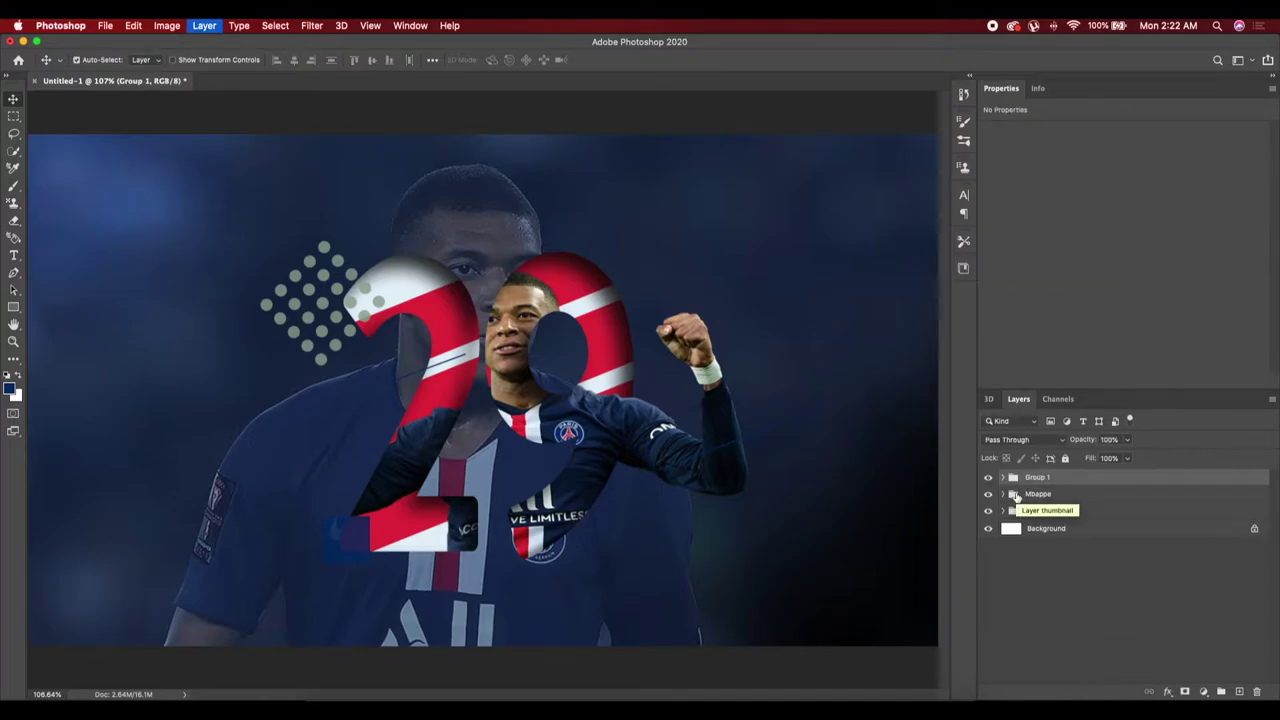
{"action": "double_click", "coordinate": [1037, 477]}
{"action": "type", "text": "decor"}
{"action": "key", "text": "Return"}
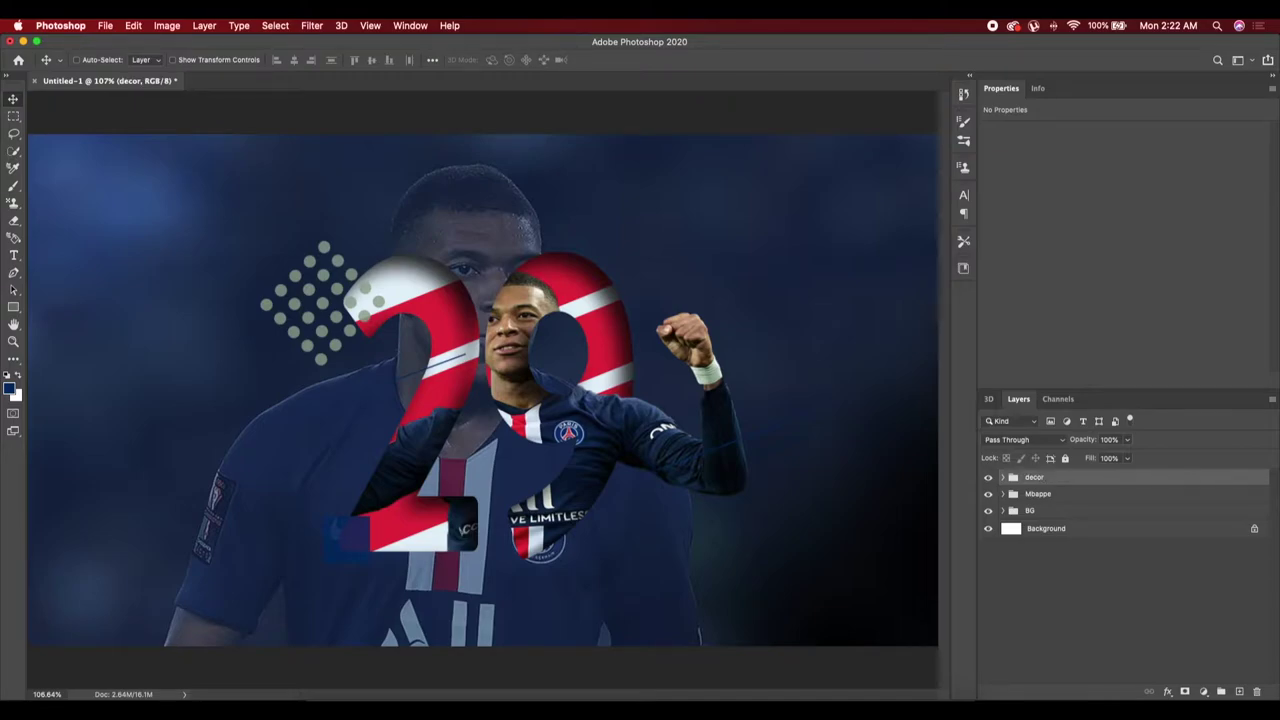
{"action": "left_click", "coordinate": [105, 26]}
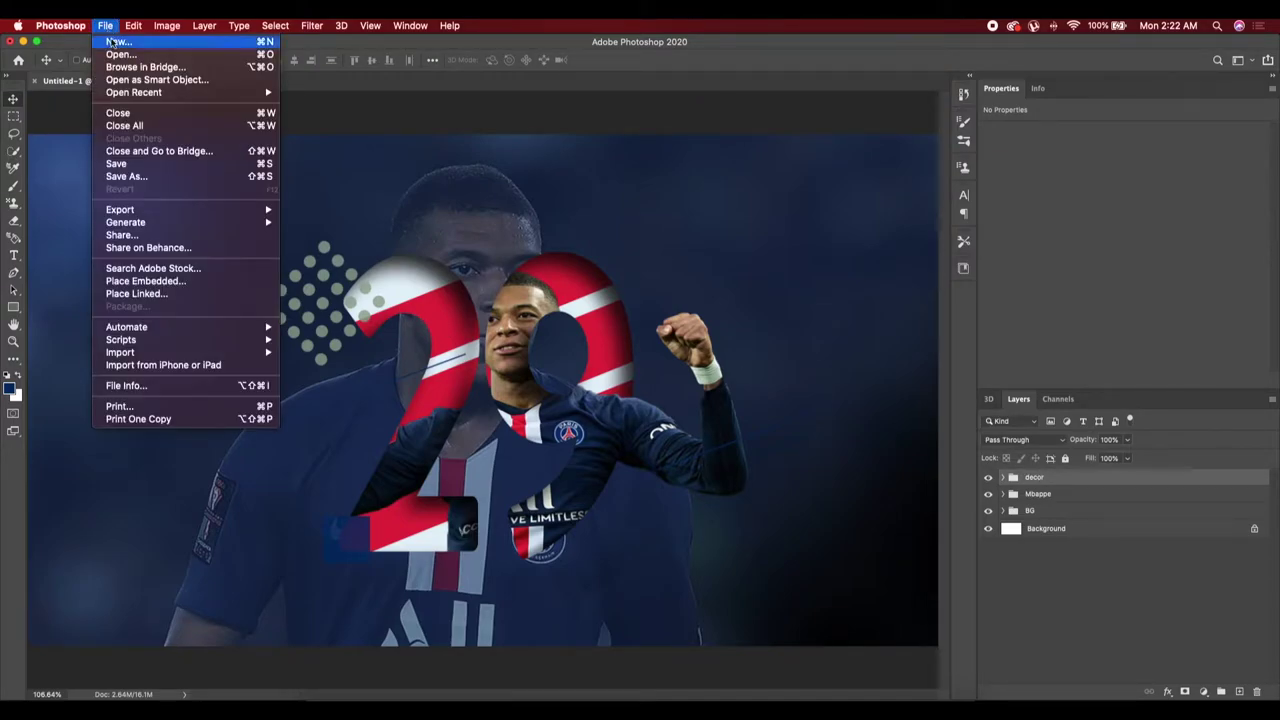
Embed the PSG crest and scale it to a 1.41 cm badge in the top-left corner
{"action": "left_click", "coordinate": [150, 281]}
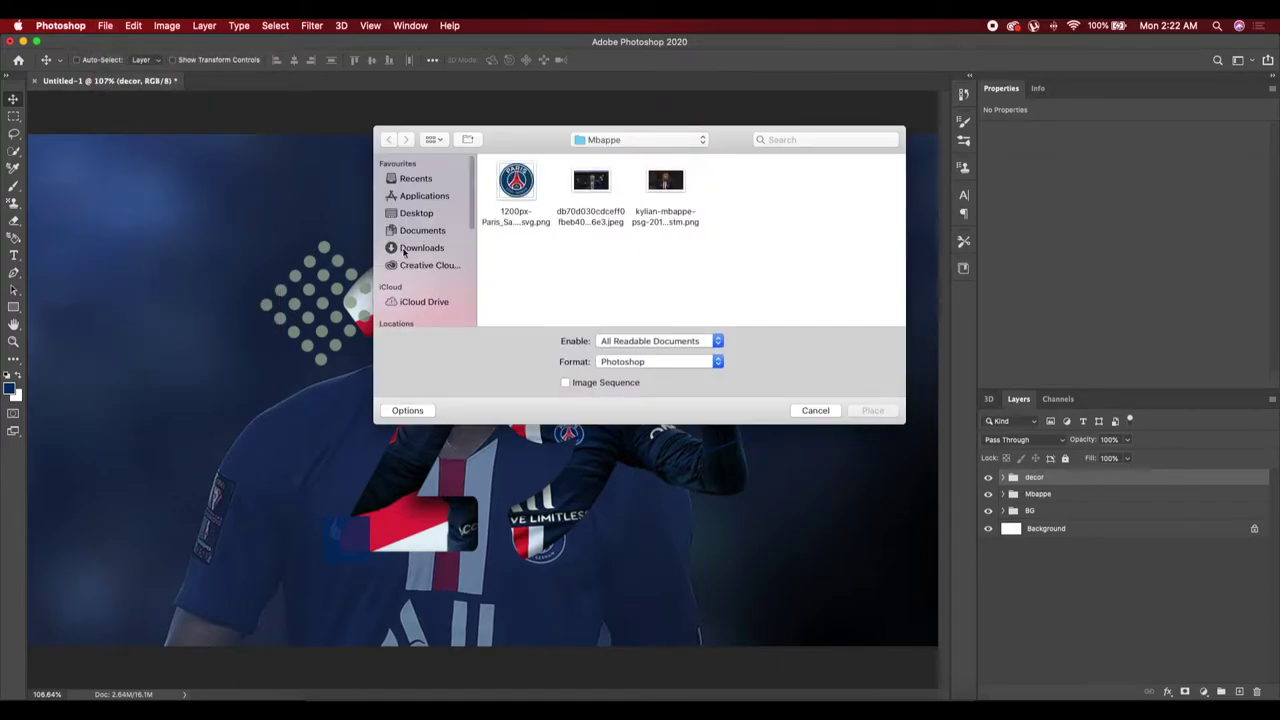
{"action": "left_click", "coordinate": [516, 190]}
{"action": "left_click", "coordinate": [871, 411]}
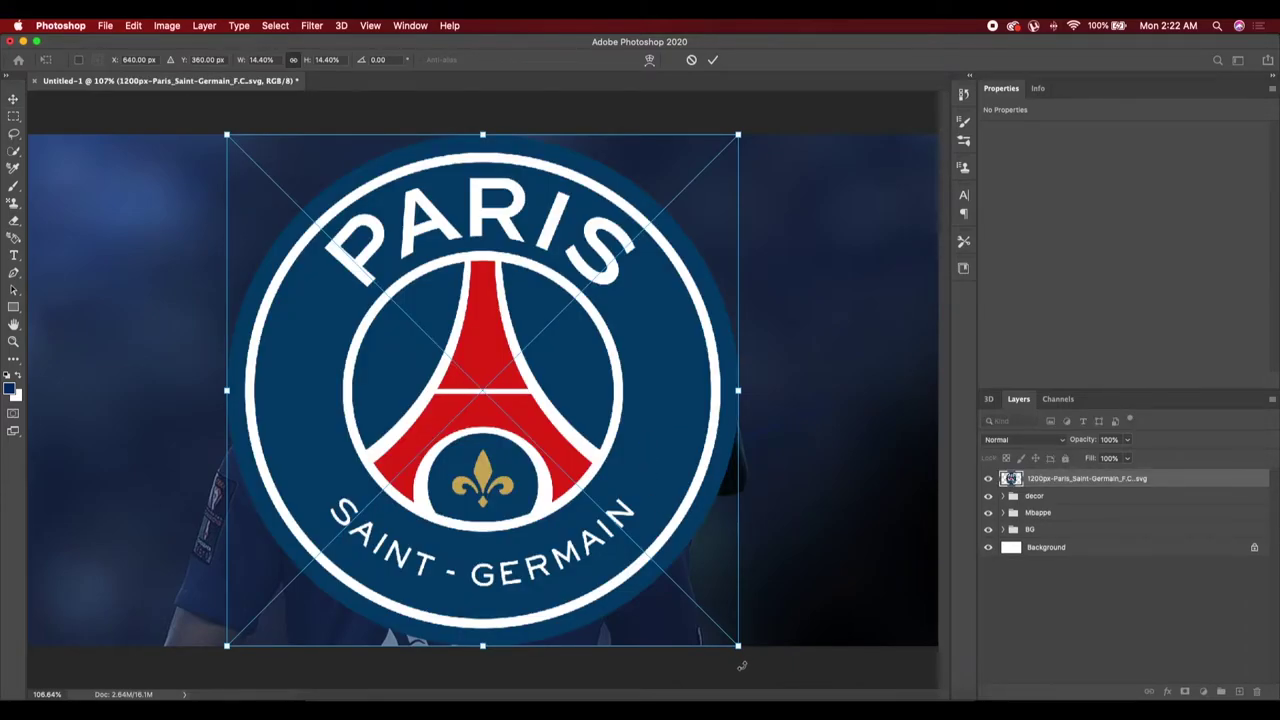
{"action": "left_click_drag", "start_coordinate": [738, 646], "coordinate": [356, 251]}
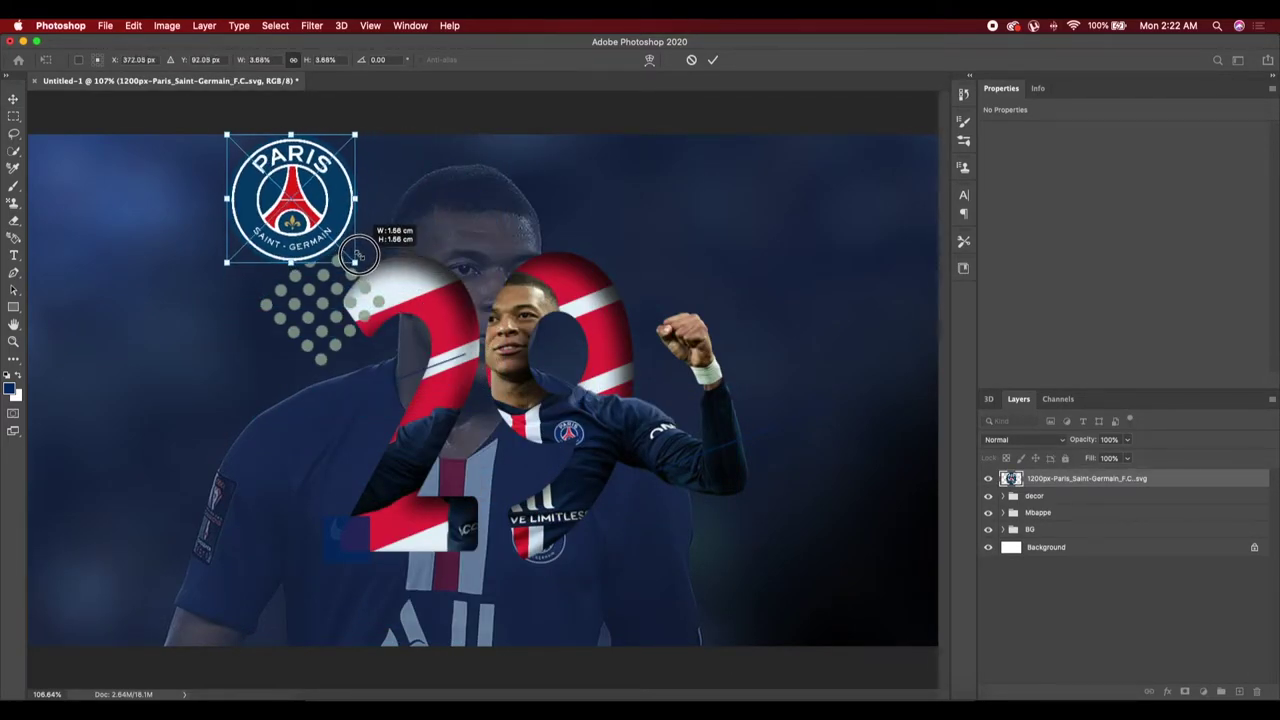
{"action": "mouse_move", "coordinate": [300, 198]}
{"action": "left_mouse_down"}
{"action": "mouse_move", "coordinate": [138, 200]}
{"action": "mouse_move", "coordinate": [115, 213]}
{"action": "left_mouse_up"}
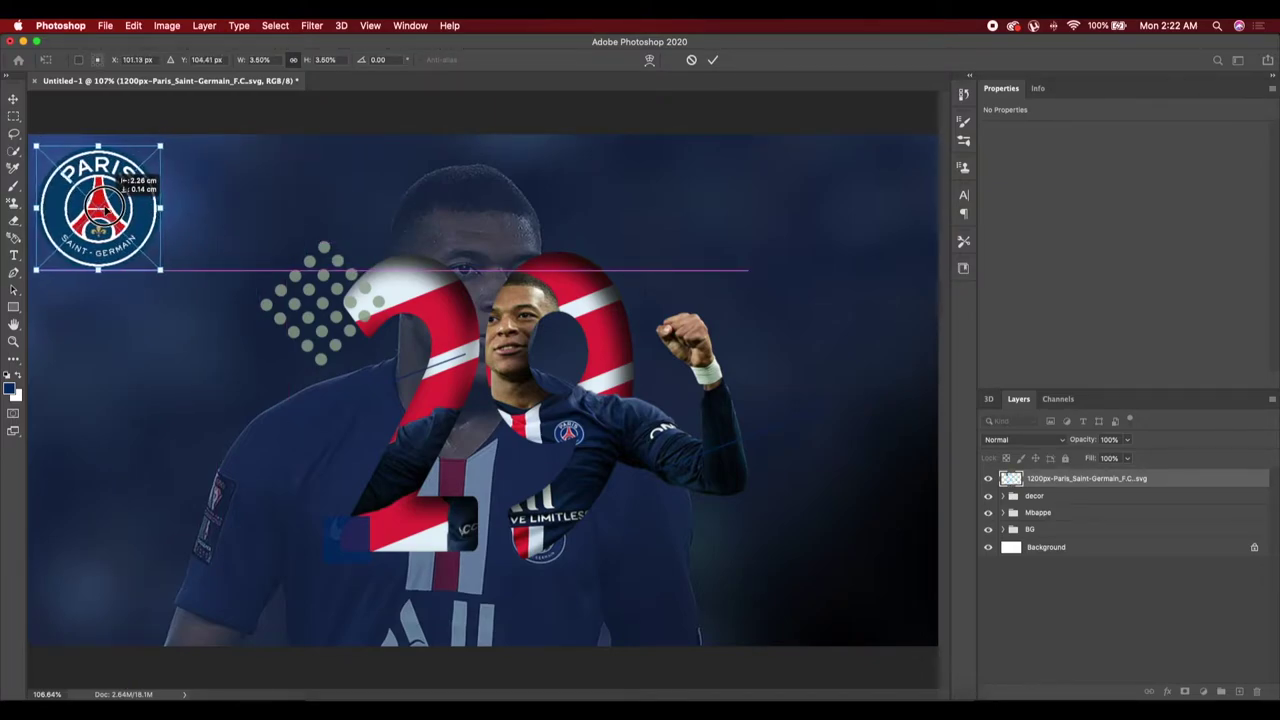
{"action": "left_click_drag", "start_coordinate": [158, 267], "coordinate": [154, 264]}
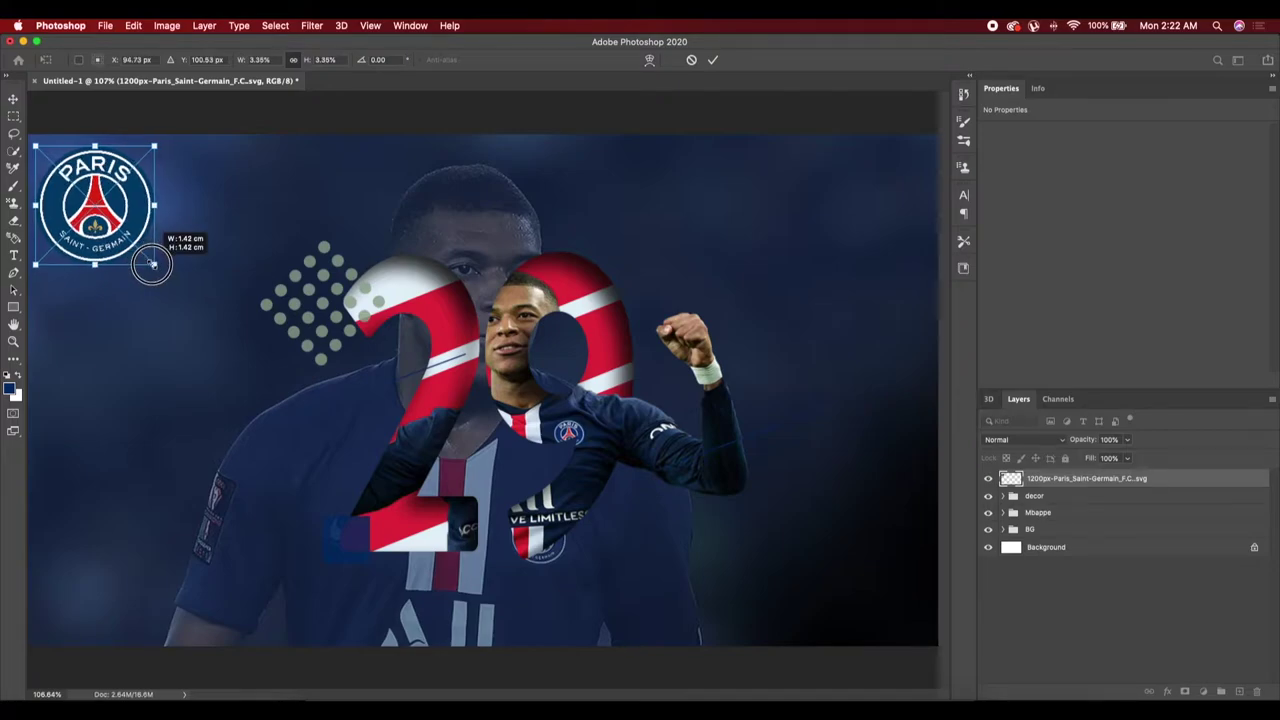
{"action": "left_click", "coordinate": [712, 60]}
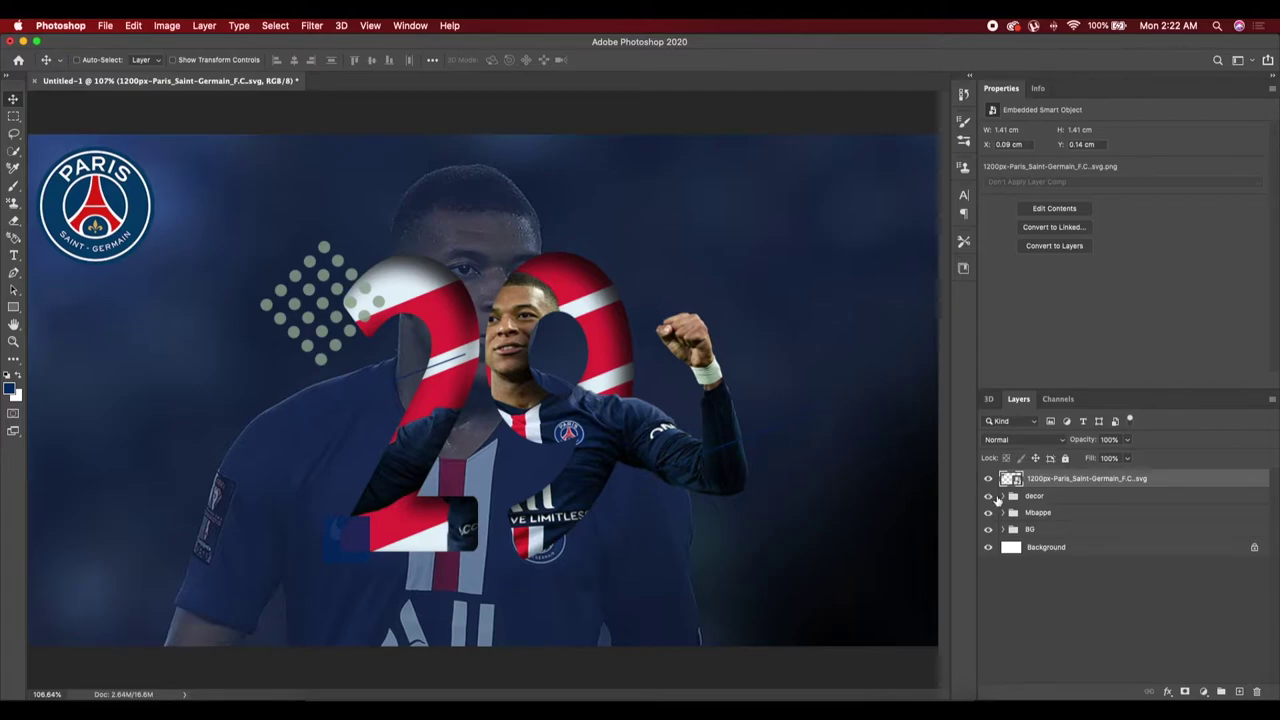
{"action": "left_click", "coordinate": [1011, 497]}
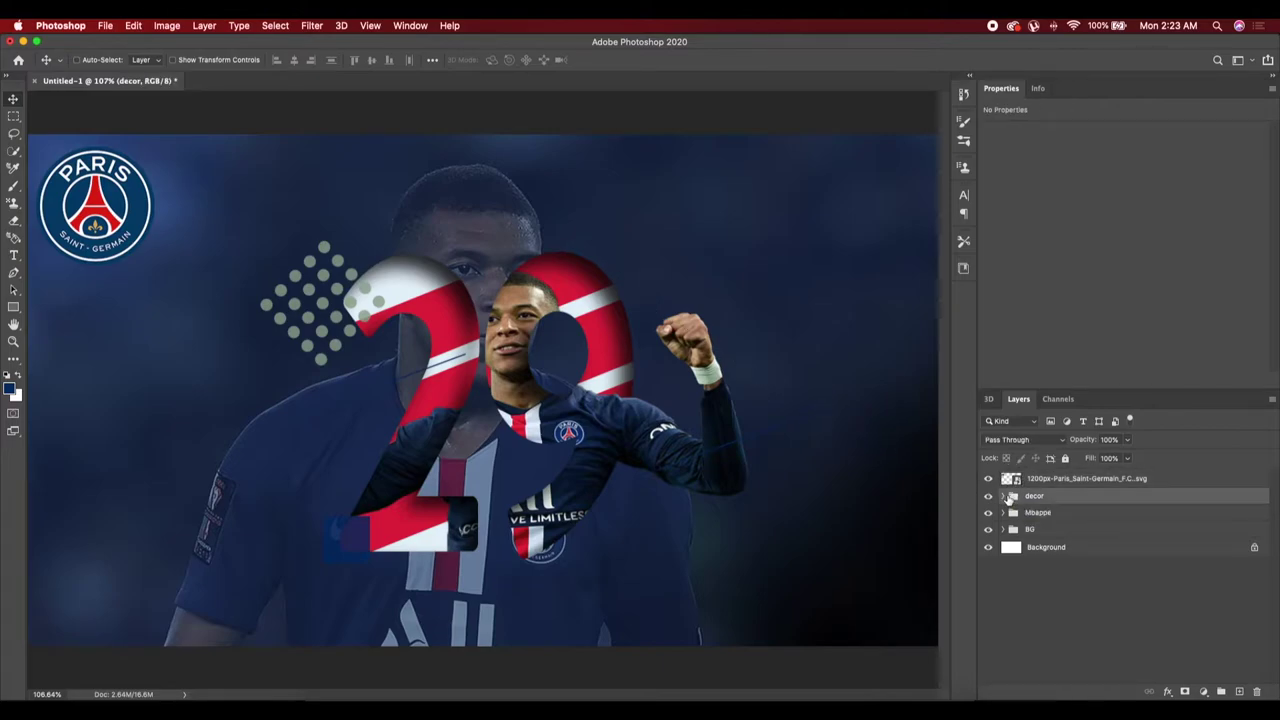
Recolour both thin lines gold, sampled from the crest's fleur-de-lis
{"action": "left_click", "coordinate": [1003, 496]}
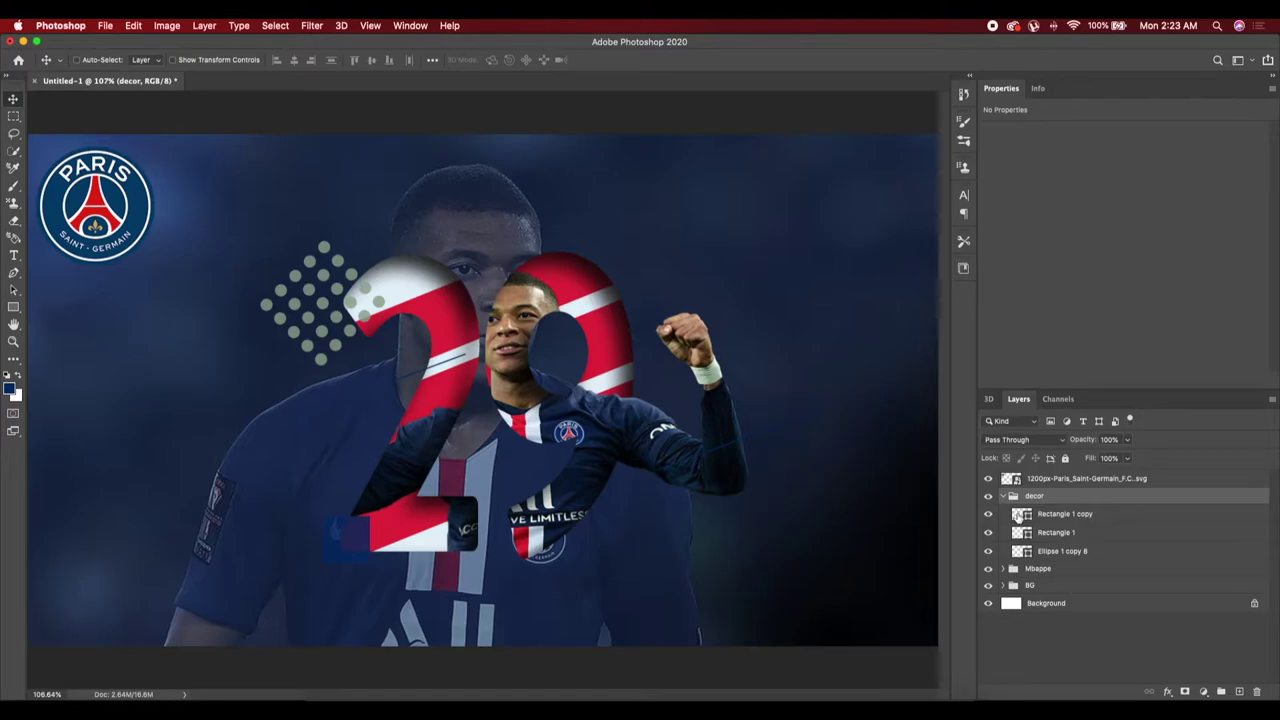
{"action": "double_click", "coordinate": [1020, 514]}
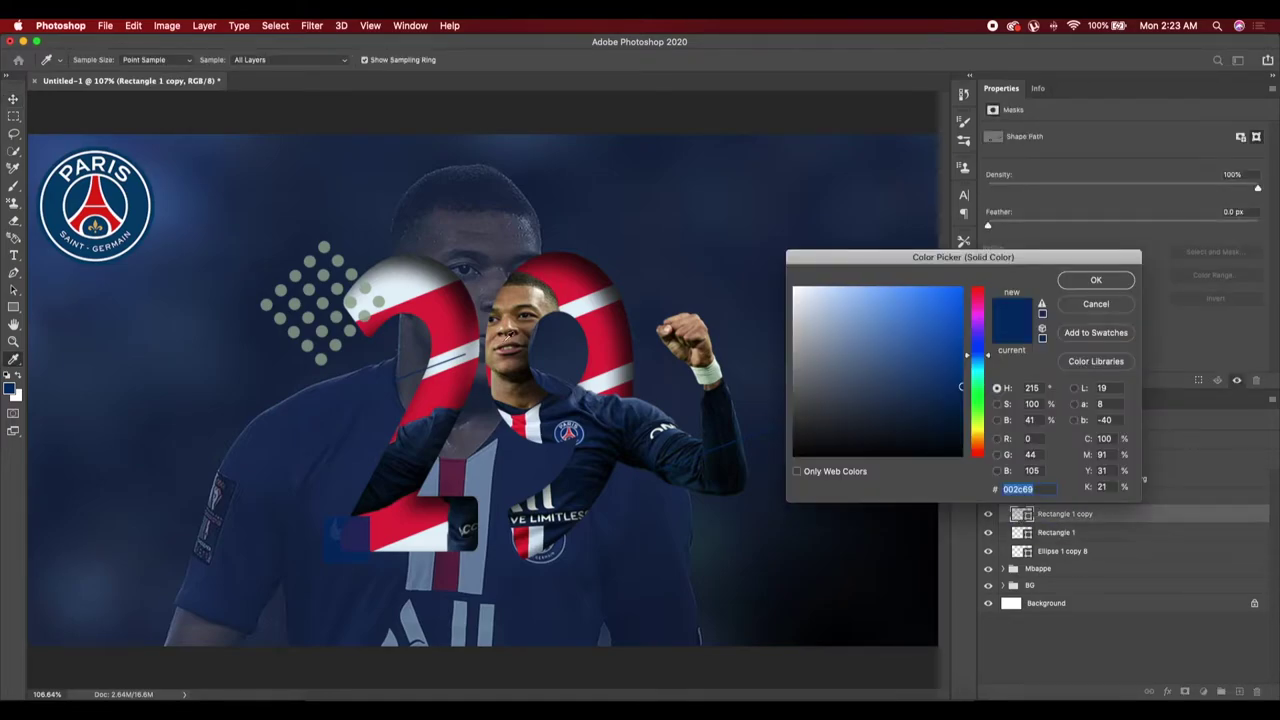
{"action": "key", "text": "super+equal"}
{"action": "key", "text": "super+equal"}
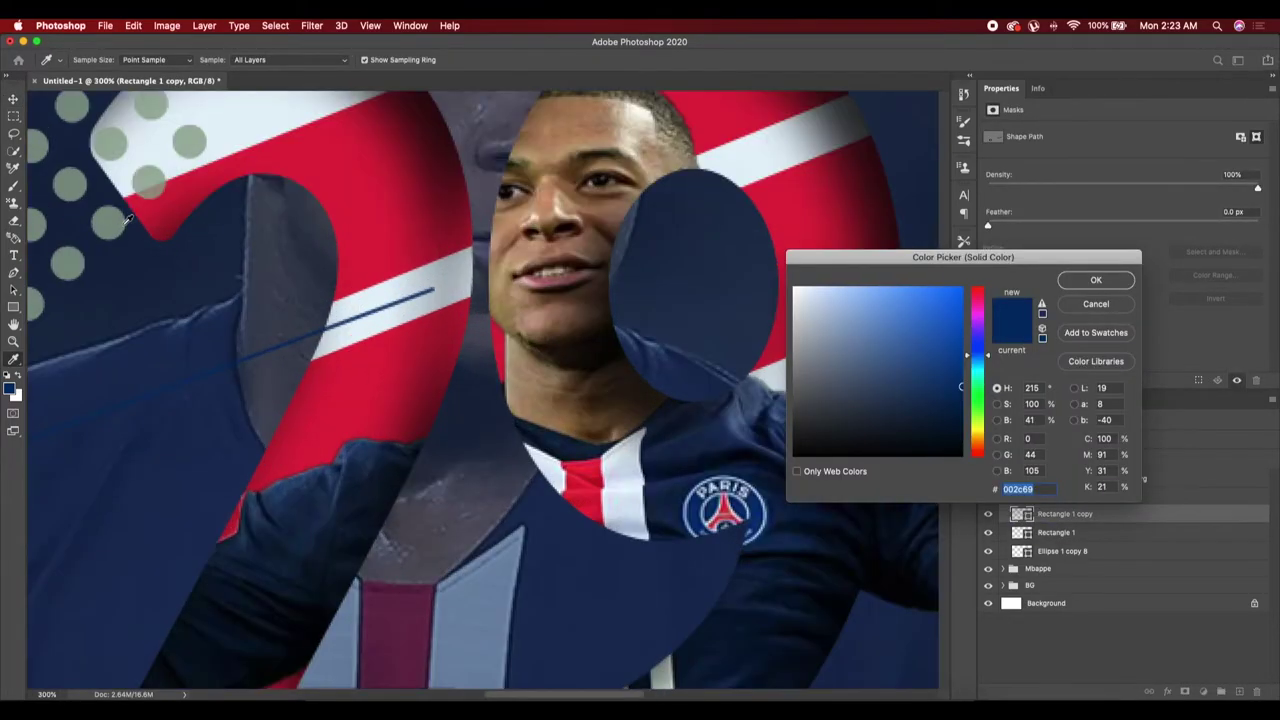
{"action": "left_click_drag", "start_coordinate": [70, 200], "coordinate": [536, 421]}
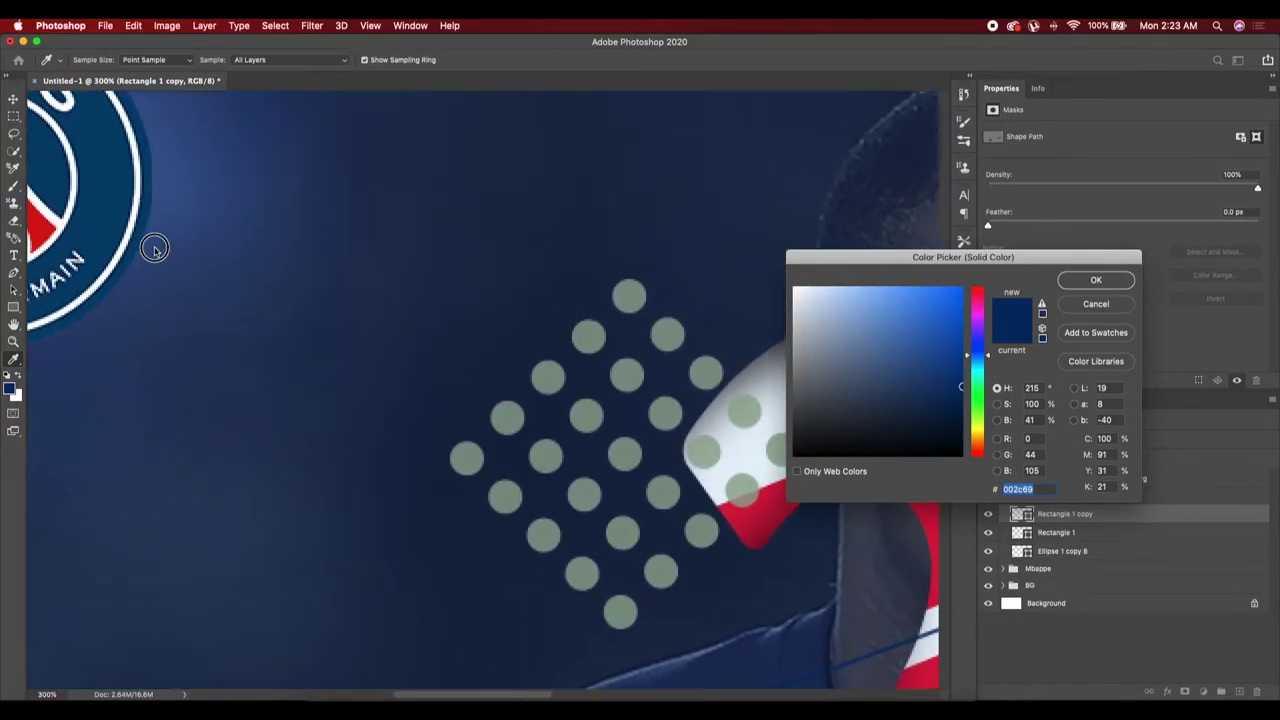
{"action": "left_click_drag", "start_coordinate": [157, 243], "coordinate": [314, 320]}
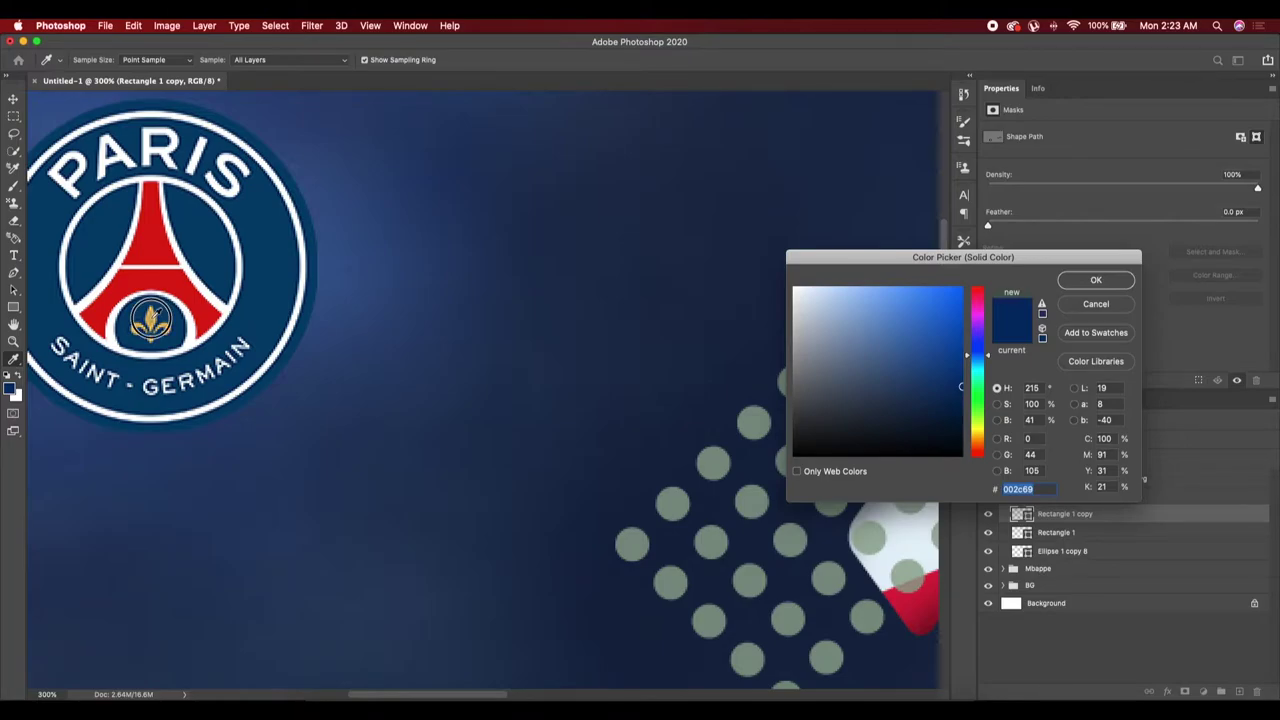
{"action": "left_click", "coordinate": [154, 316]}
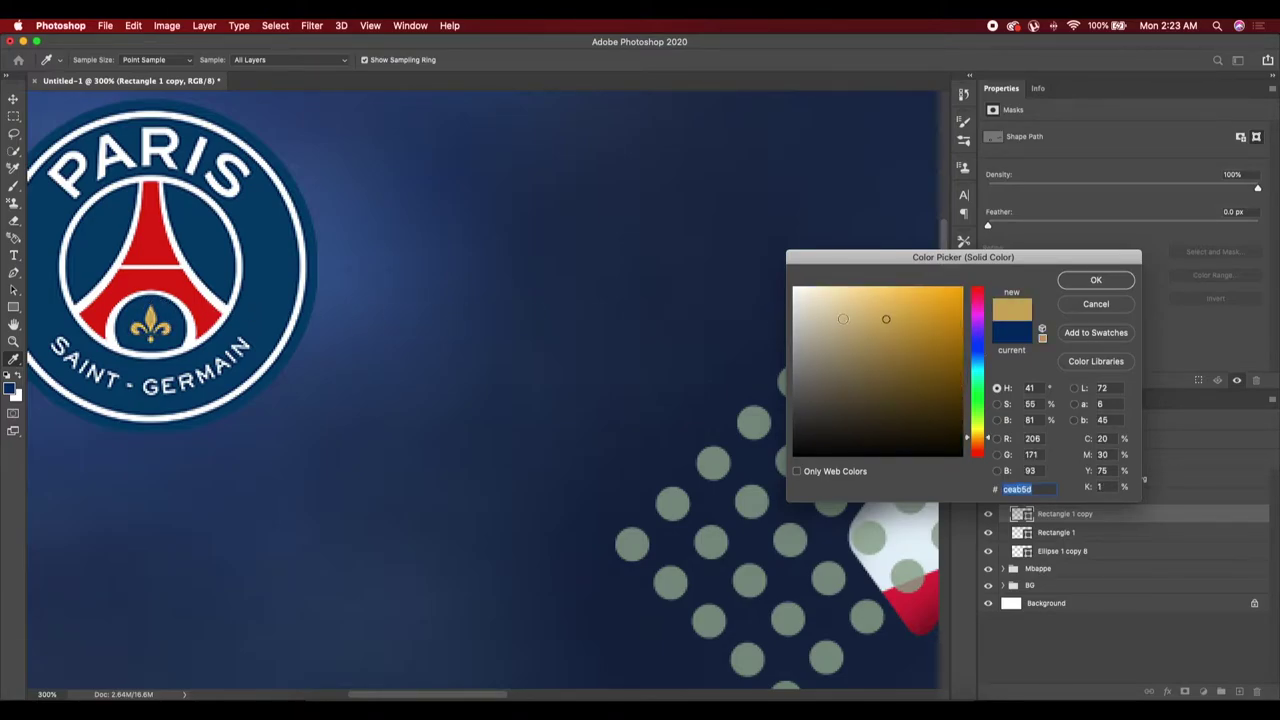
{"action": "left_click", "coordinate": [1094, 281]}
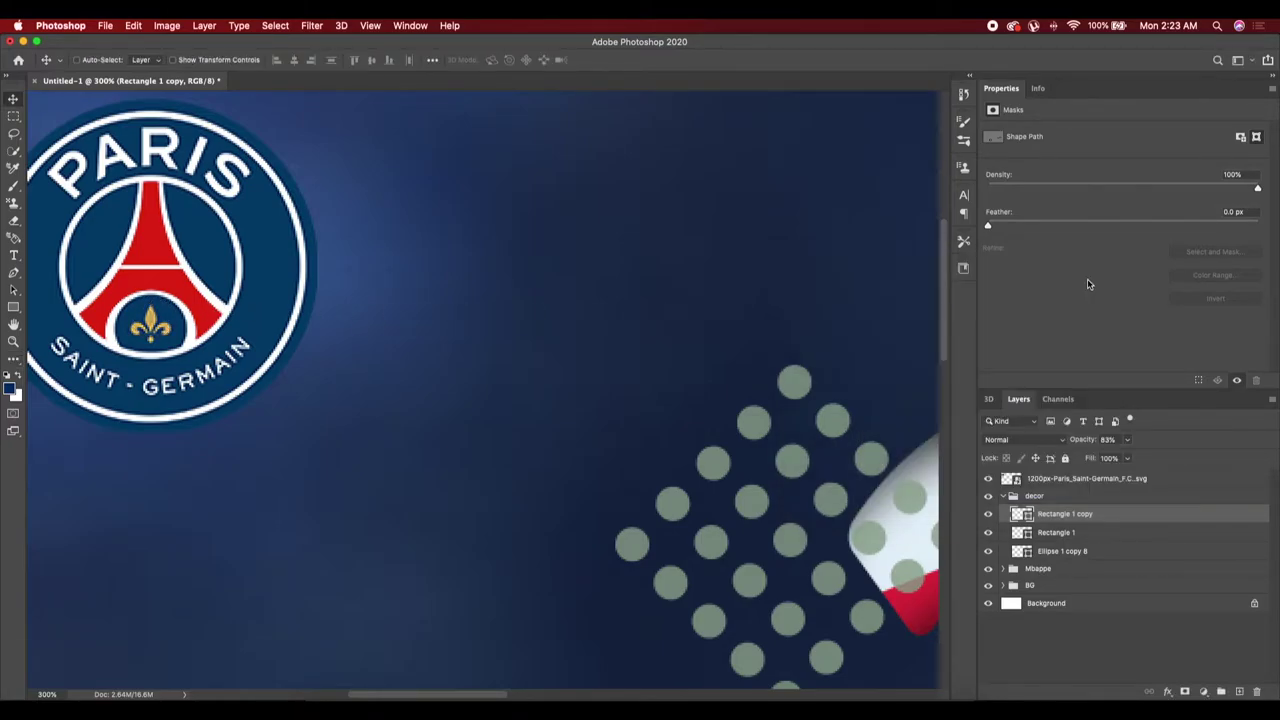
{"action": "double_click", "coordinate": [1021, 534]}
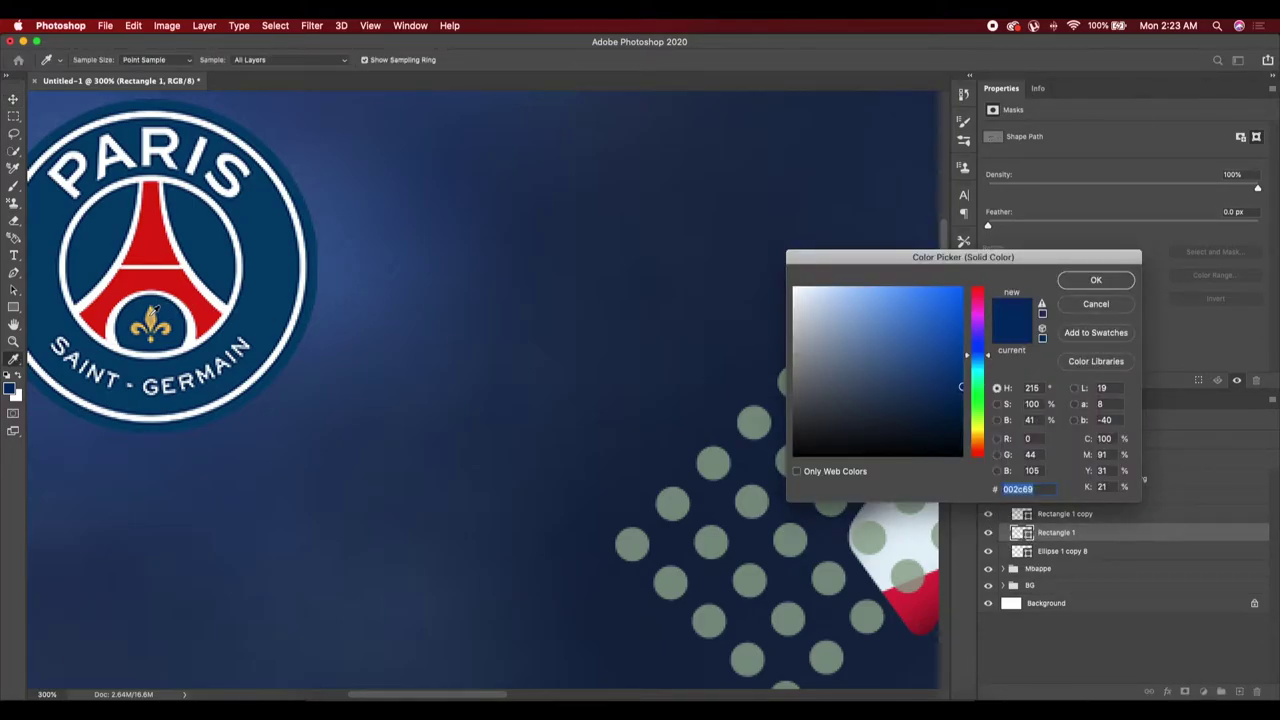
{"action": "left_click", "coordinate": [150, 318]}
{"action": "left_click", "coordinate": [1096, 283]}
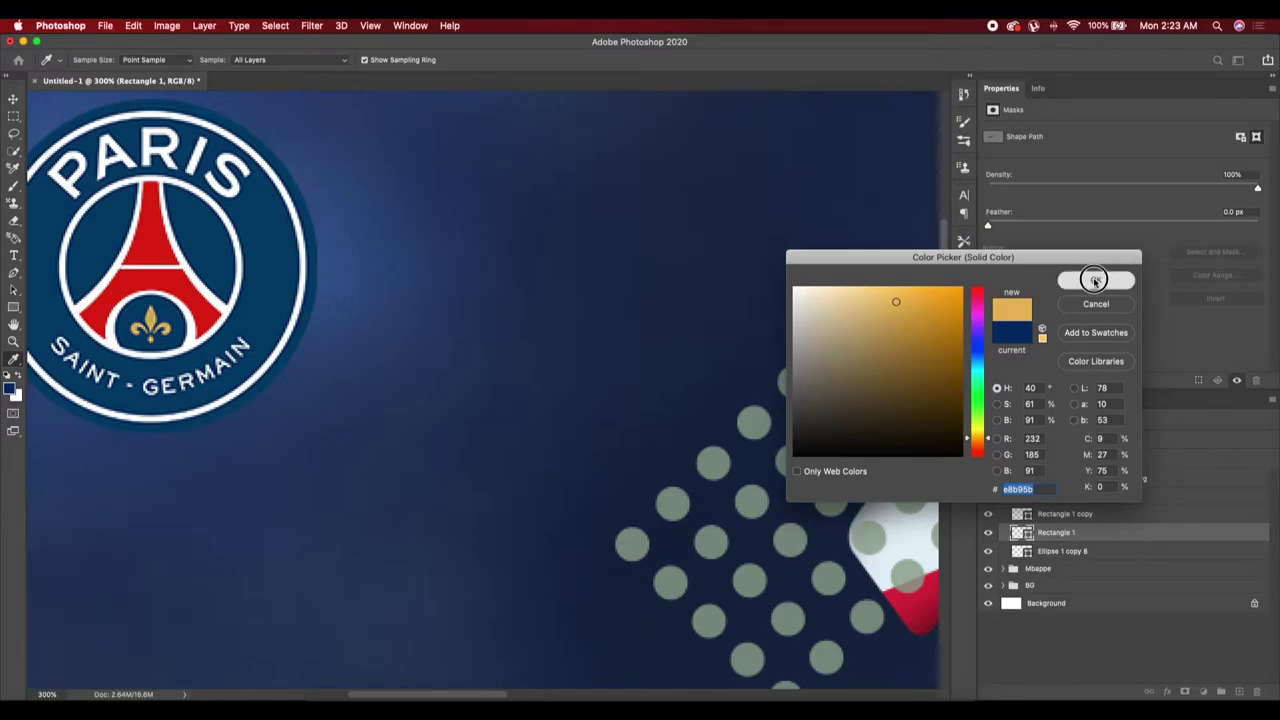
Turn the dot grid gold #d7b05c and fit the whole poster on screen
{"action": "double_click", "coordinate": [1022, 553]}
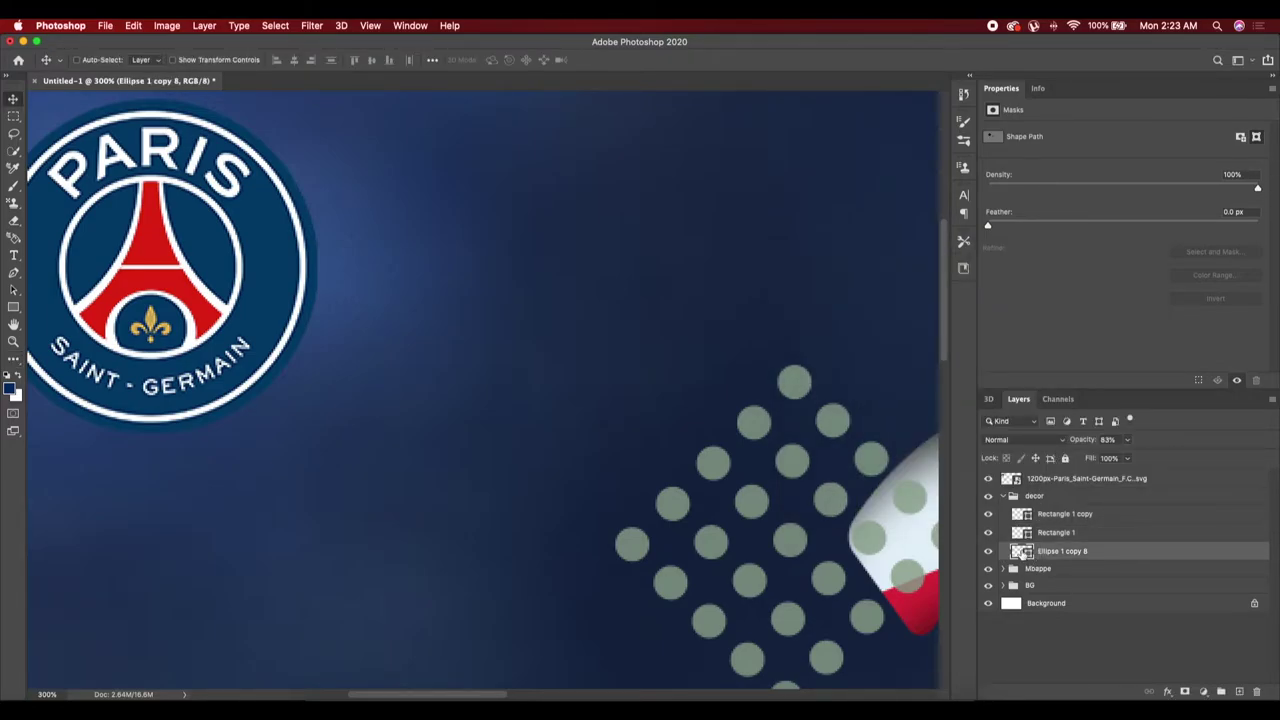
{"action": "left_click", "coordinate": [152, 318]}
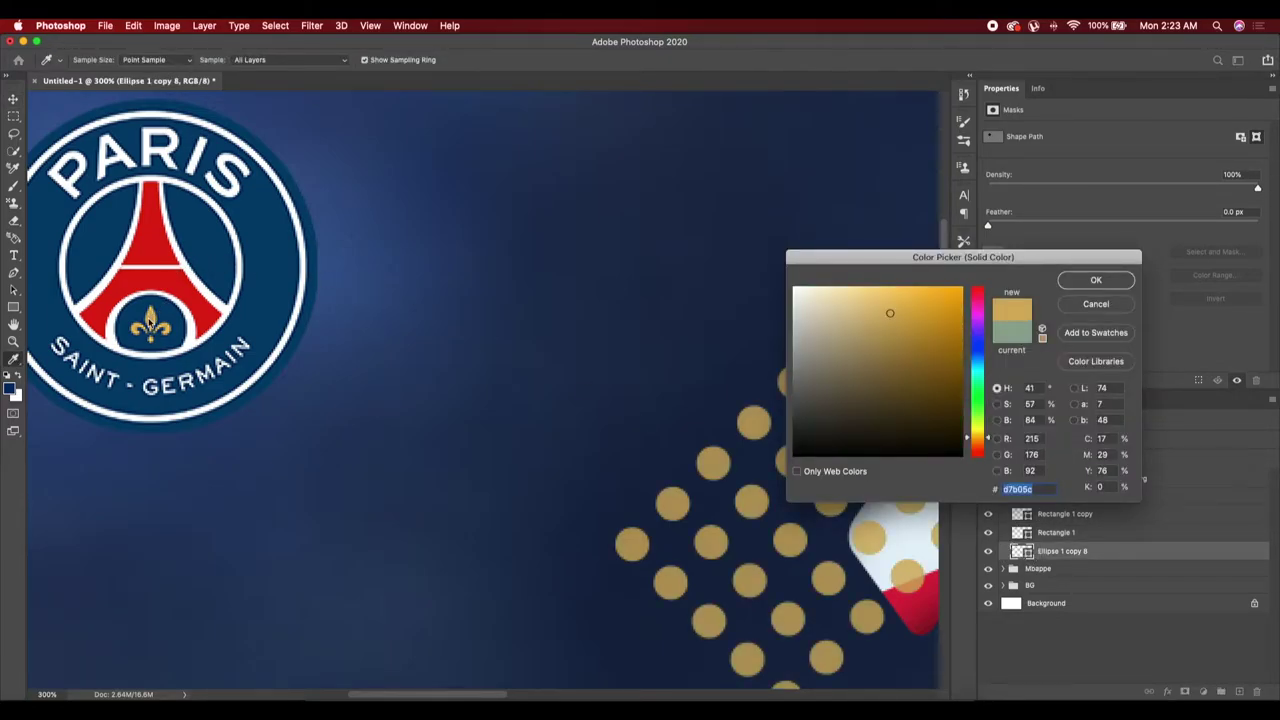
{"action": "left_click", "coordinate": [1100, 281]}
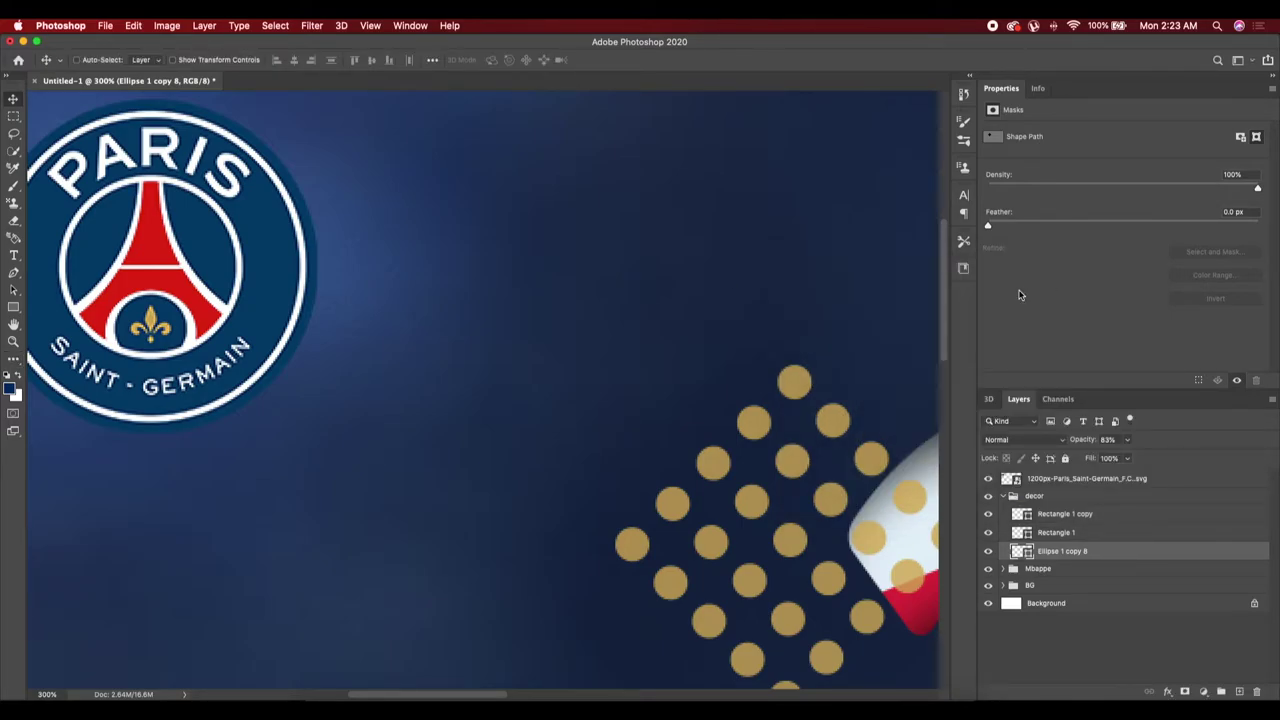
{"action": "key", "text": "ctrl+0"}
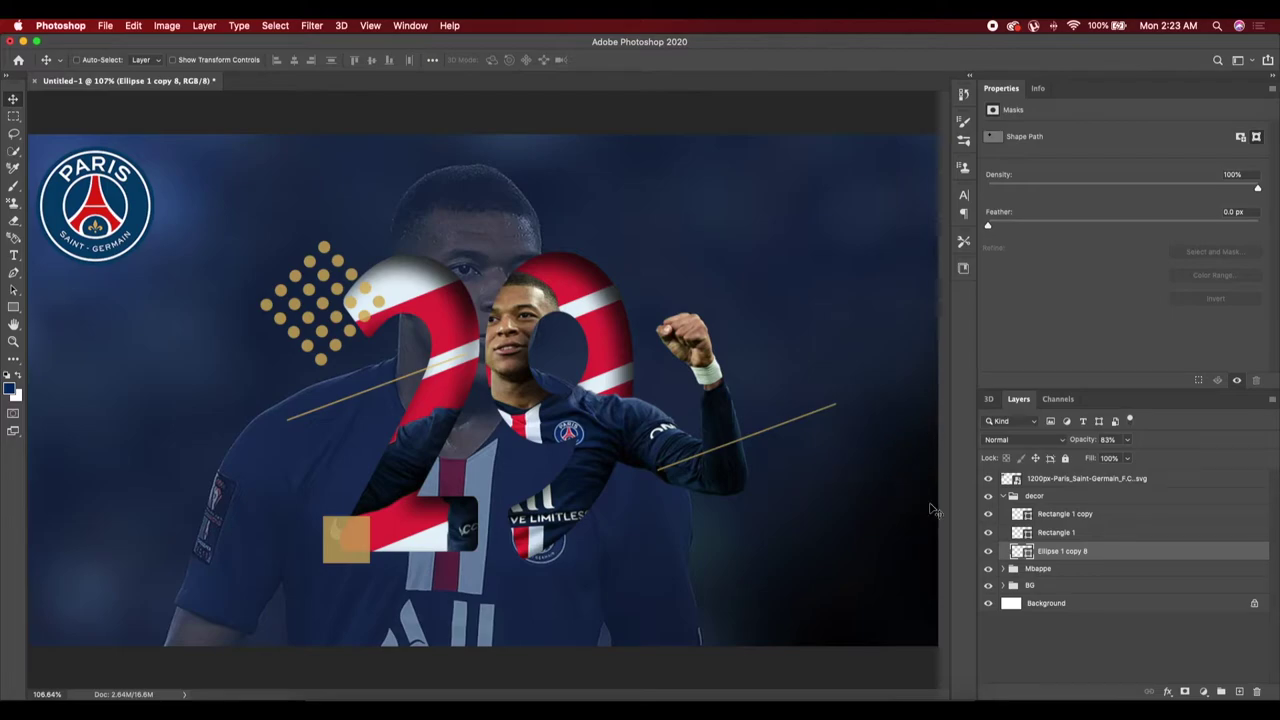
Locate the left gold line's layer by toggling its visibility and trying a transform
{"action": "left_click", "coordinate": [1015, 535]}
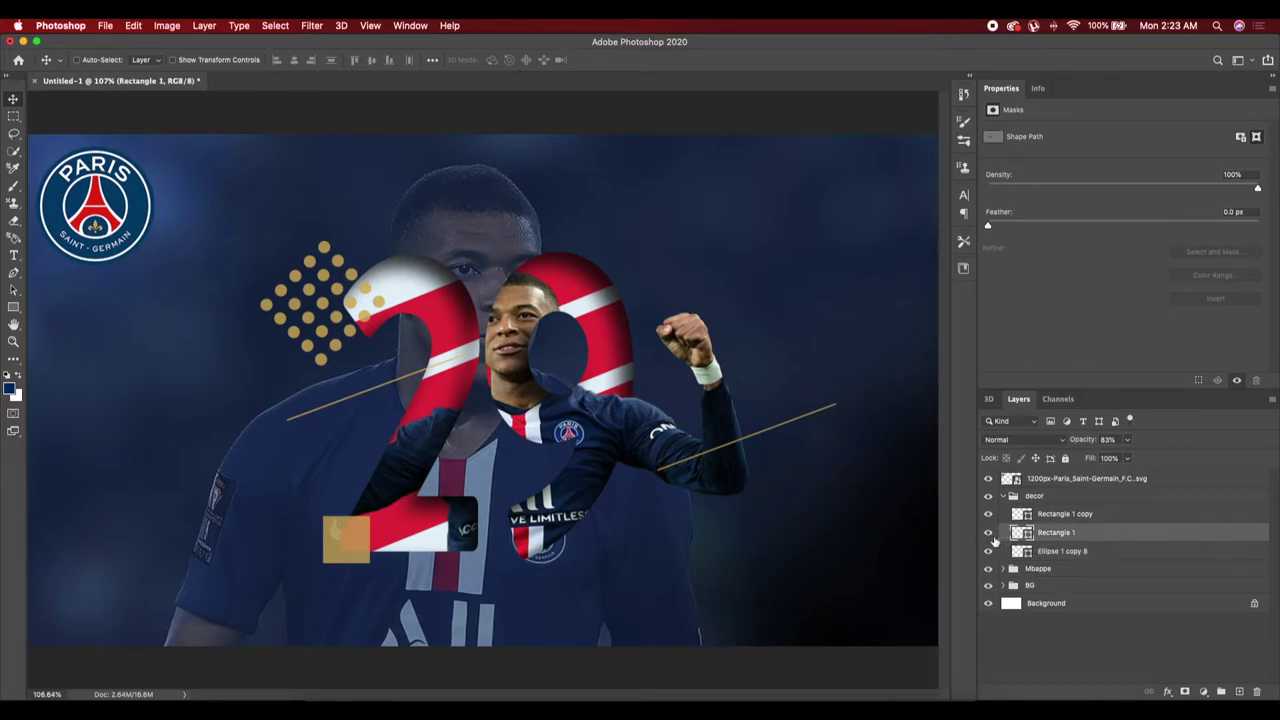
{"action": "left_click", "coordinate": [988, 532]}
{"action": "left_click", "coordinate": [988, 532]}
{"action": "left_click", "coordinate": [1018, 514]}
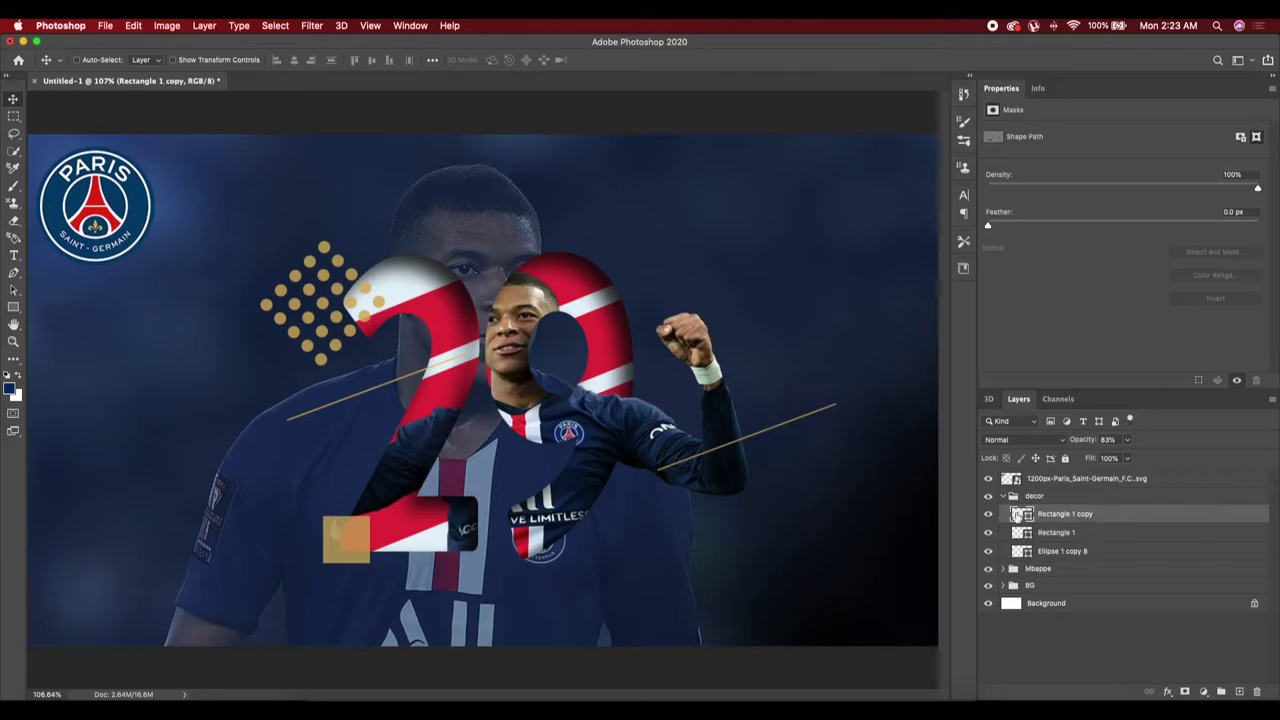
{"action": "key", "text": "ctrl+t"}
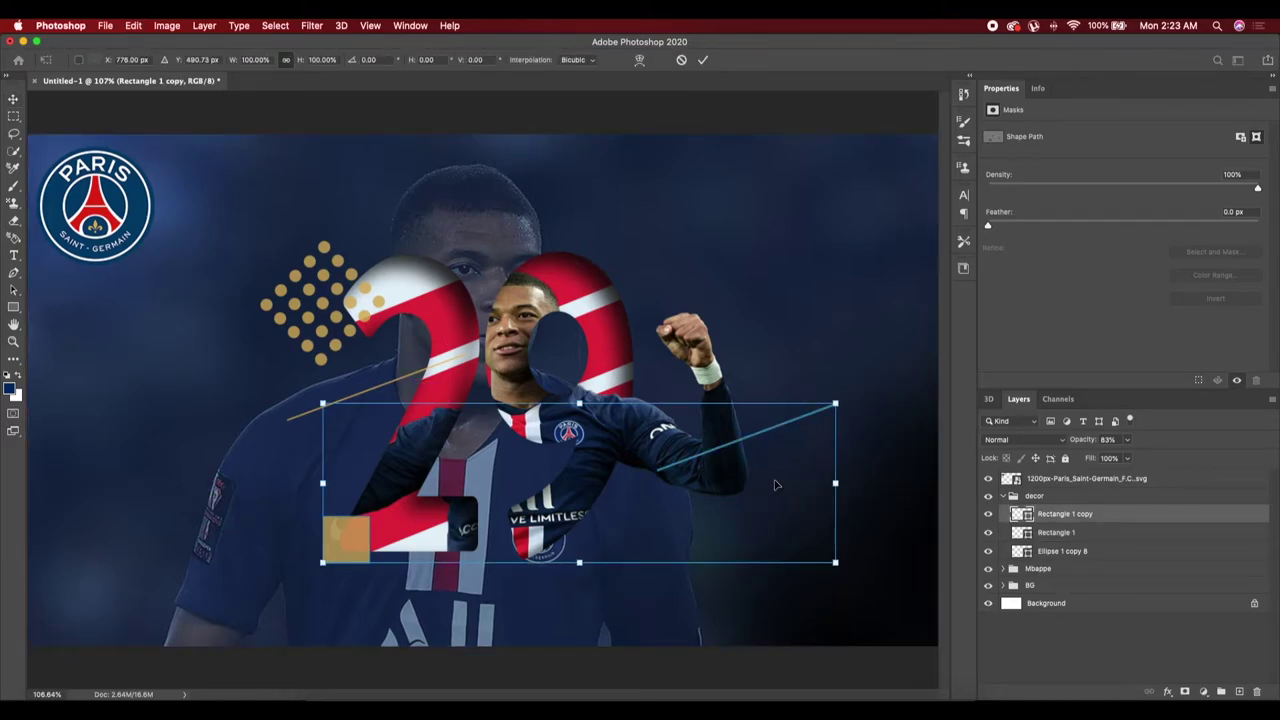
{"action": "key", "text": "Return"}
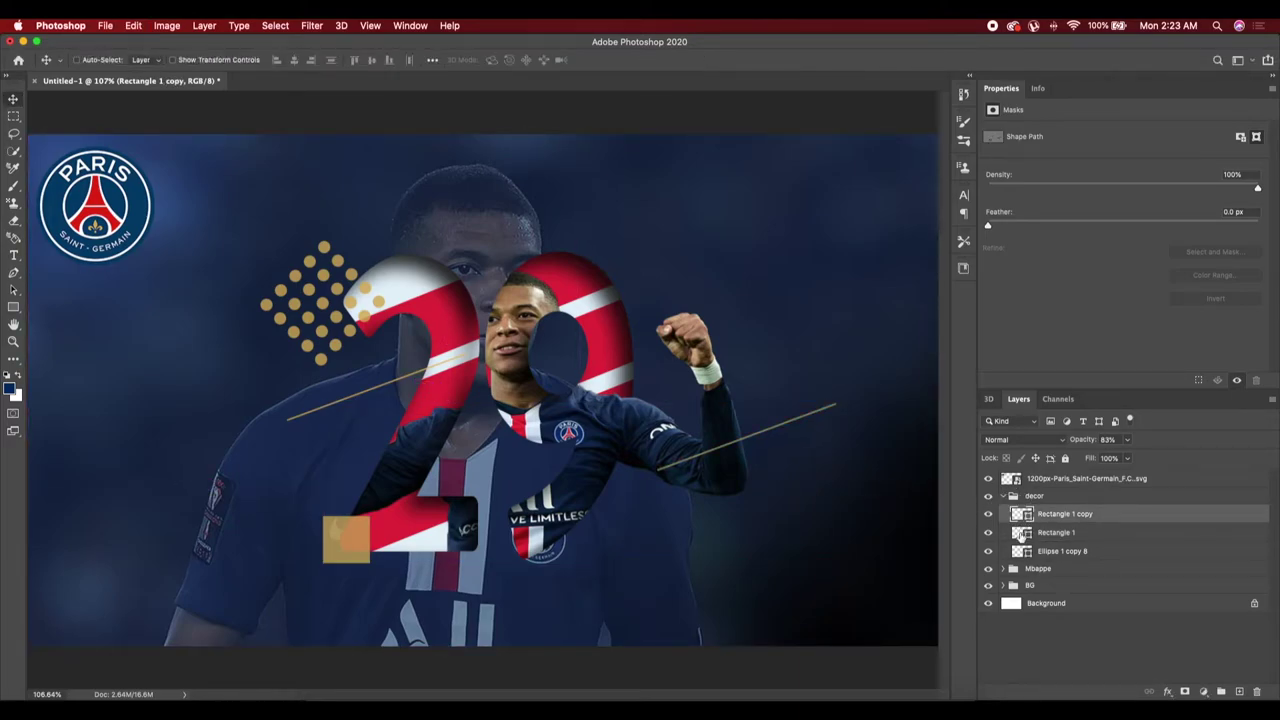
{"action": "left_click", "coordinate": [1018, 552]}
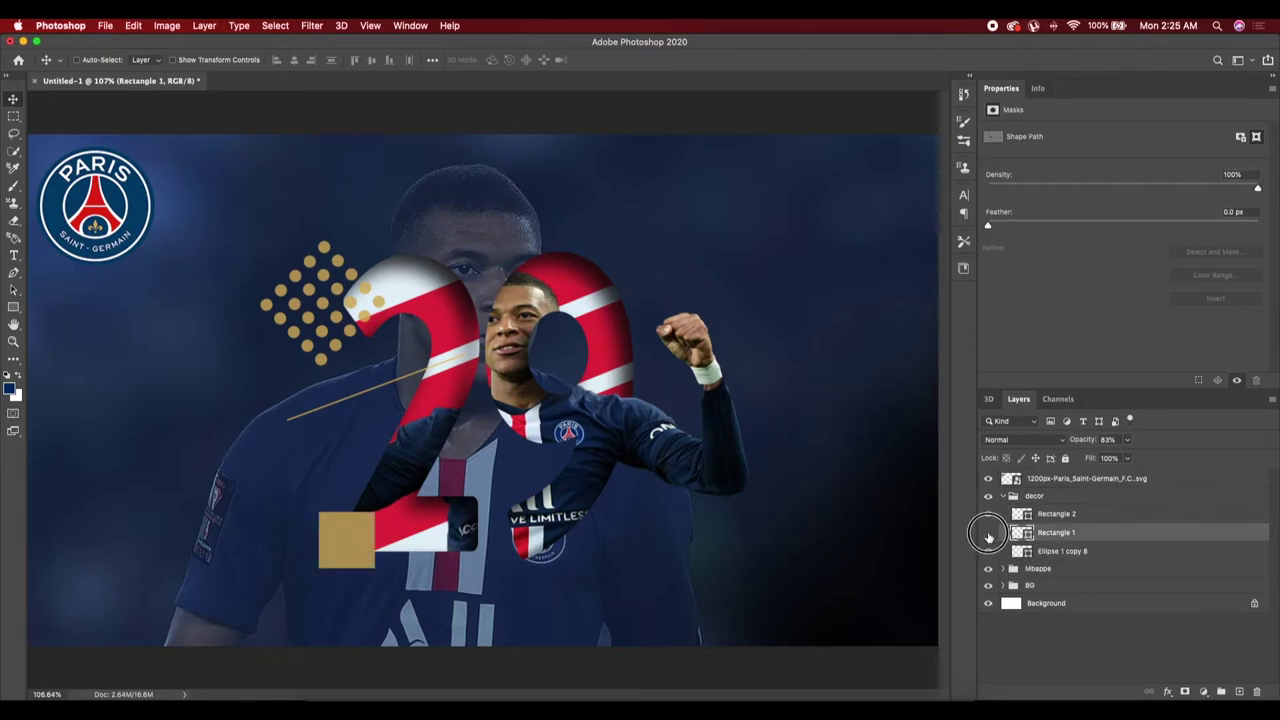
Duplicate the left gold line and move the copy right and down across the jersey
{"action": "key", "text": "ctrl+t"}
{"action": "key", "text": "ctrl+alt+t"}
{"action": "left_click_drag", "start_coordinate": [430, 400], "coordinate": [625, 409]}
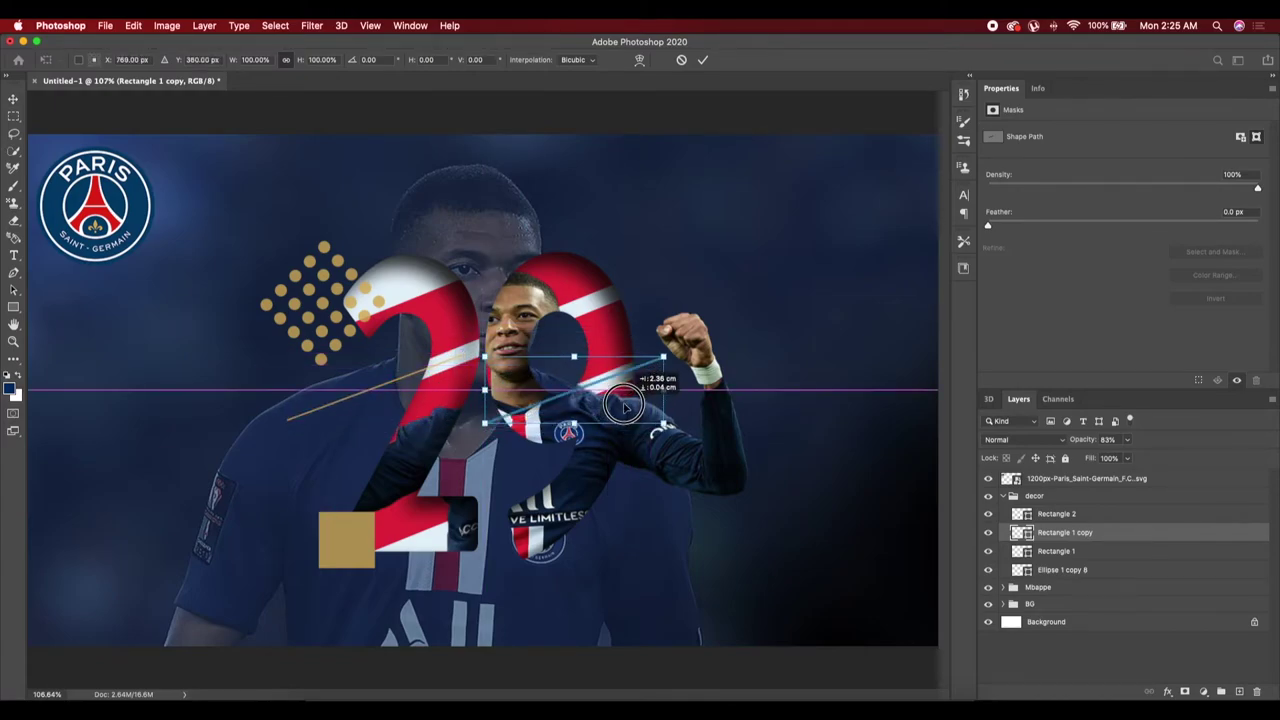
{"action": "left_click", "coordinate": [703, 59]}
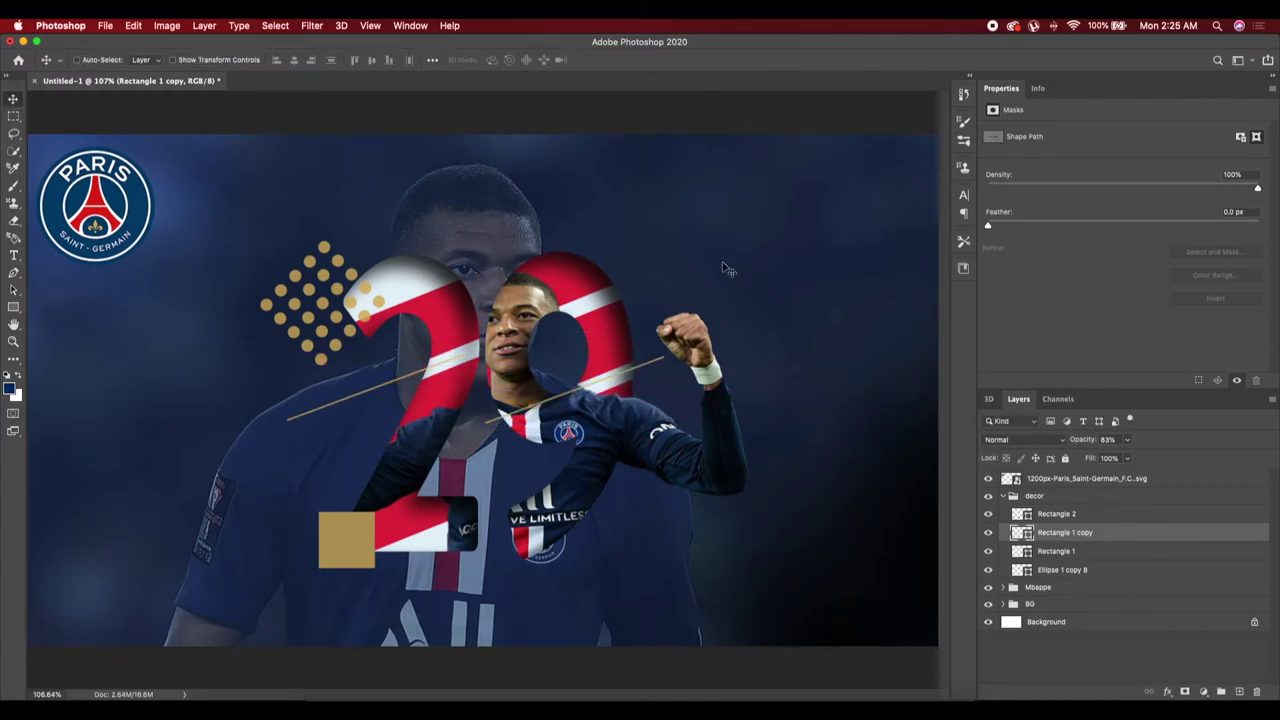
{"action": "mouse_move", "coordinate": [632, 372]}
{"action": "left_mouse_down"}
{"action": "mouse_move", "coordinate": [648, 490]}
{"action": "mouse_move", "coordinate": [662, 476]}
{"action": "left_mouse_up"}
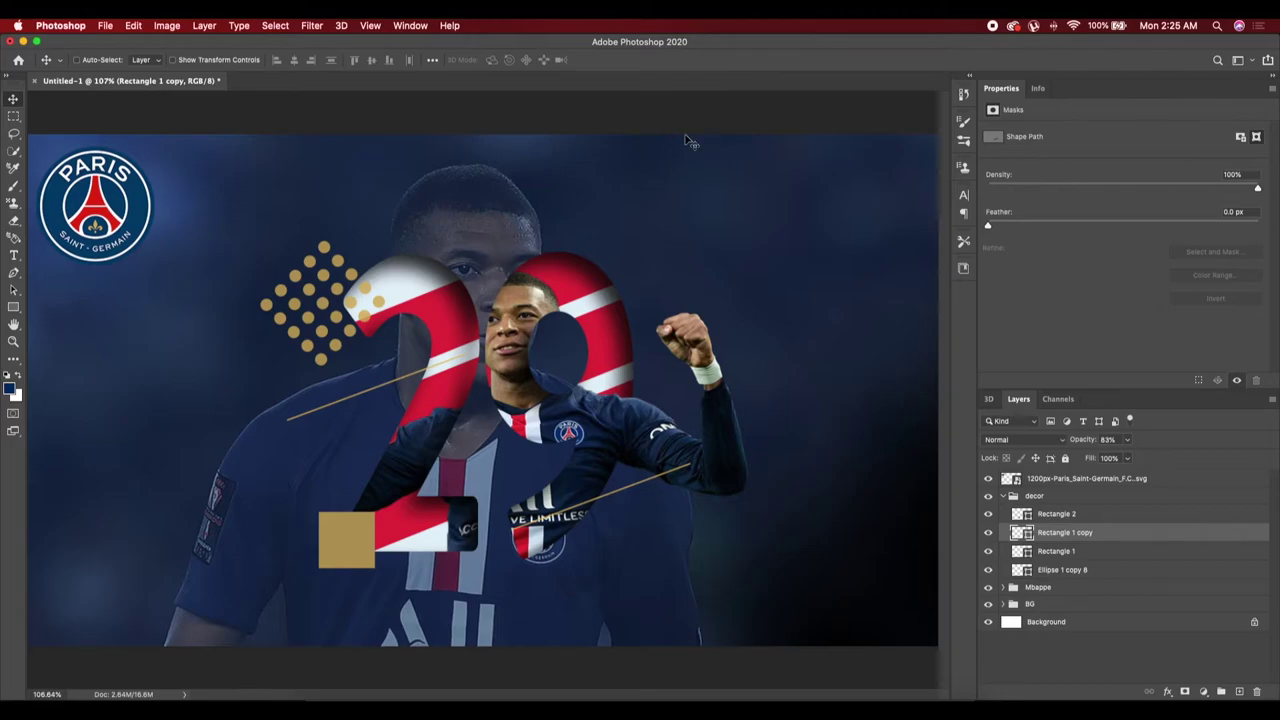
{"action": "left_click", "coordinate": [1003, 496]}
Set the gold square layer Rectangle 2 in the decor group to 83% opacity
{"action": "left_click", "coordinate": [998, 481]}
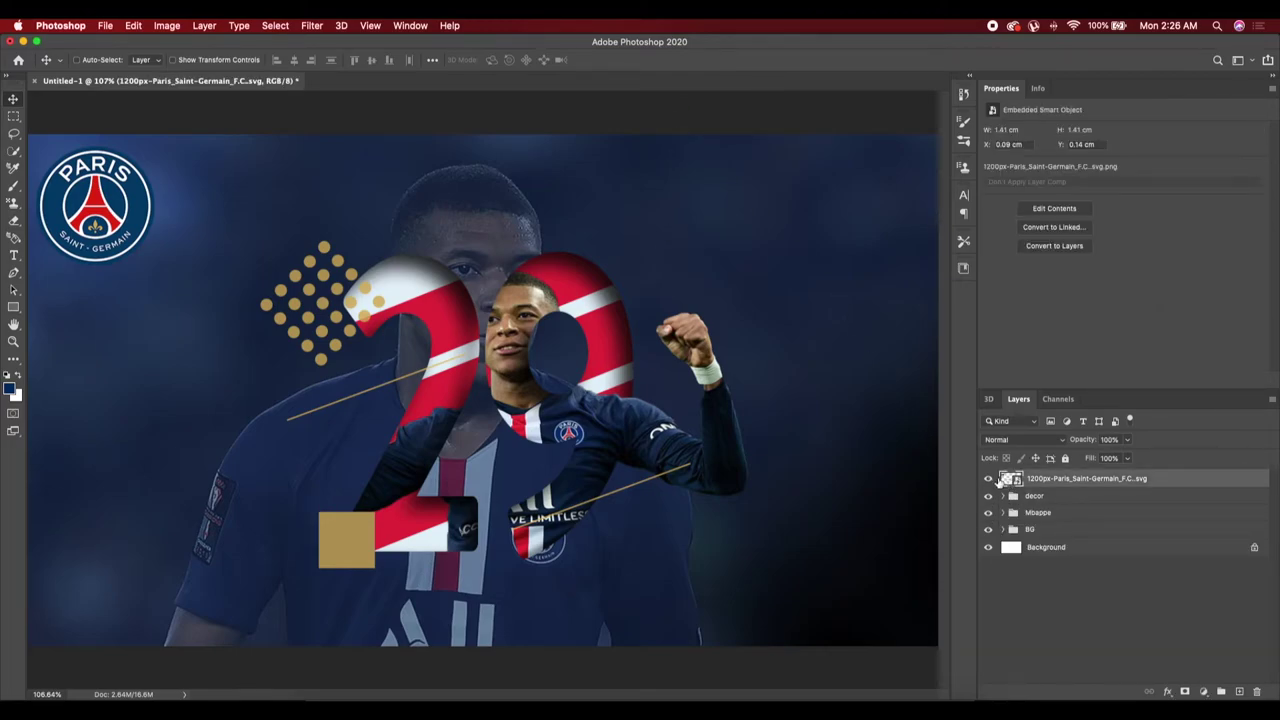
{"action": "left_click", "coordinate": [1003, 496]}
{"action": "left_click", "coordinate": [1021, 515]}
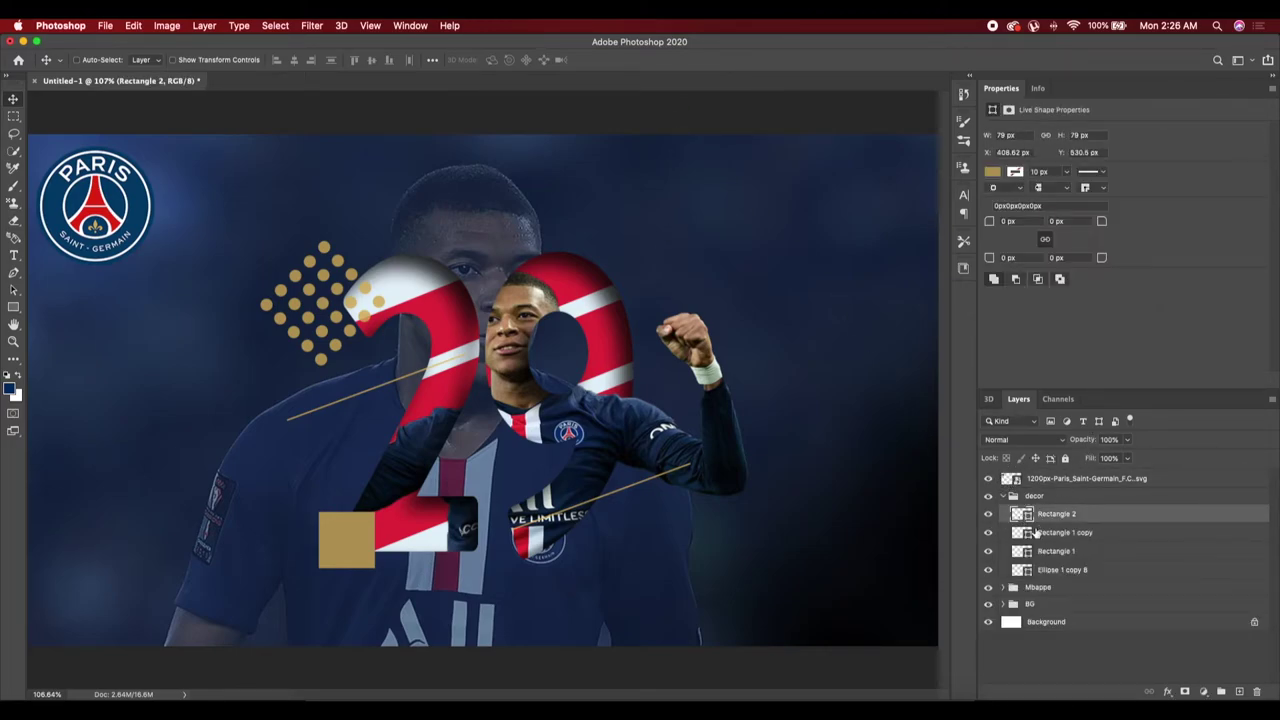
{"action": "left_click", "coordinate": [1025, 535]}
{"action": "left_click", "coordinate": [1029, 514]}
{"action": "left_click", "coordinate": [1108, 440]}
{"action": "type", "text": "83"}
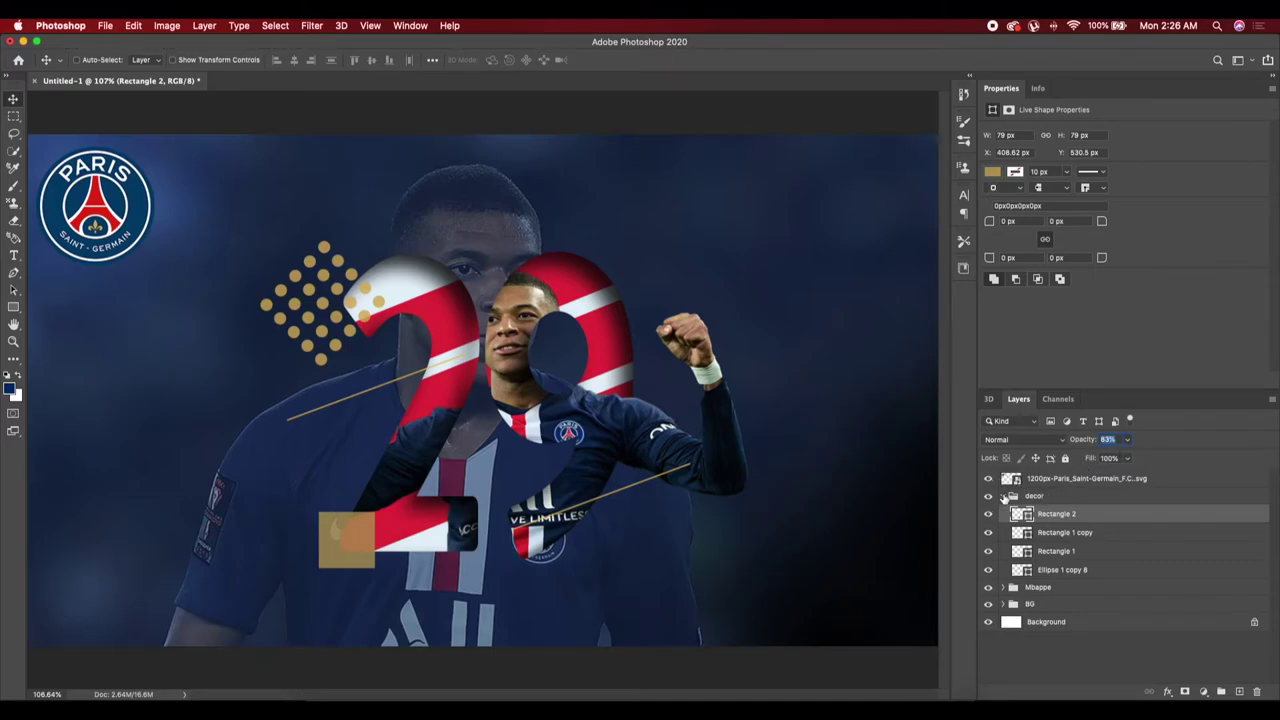
{"action": "left_click", "coordinate": [1004, 497]}
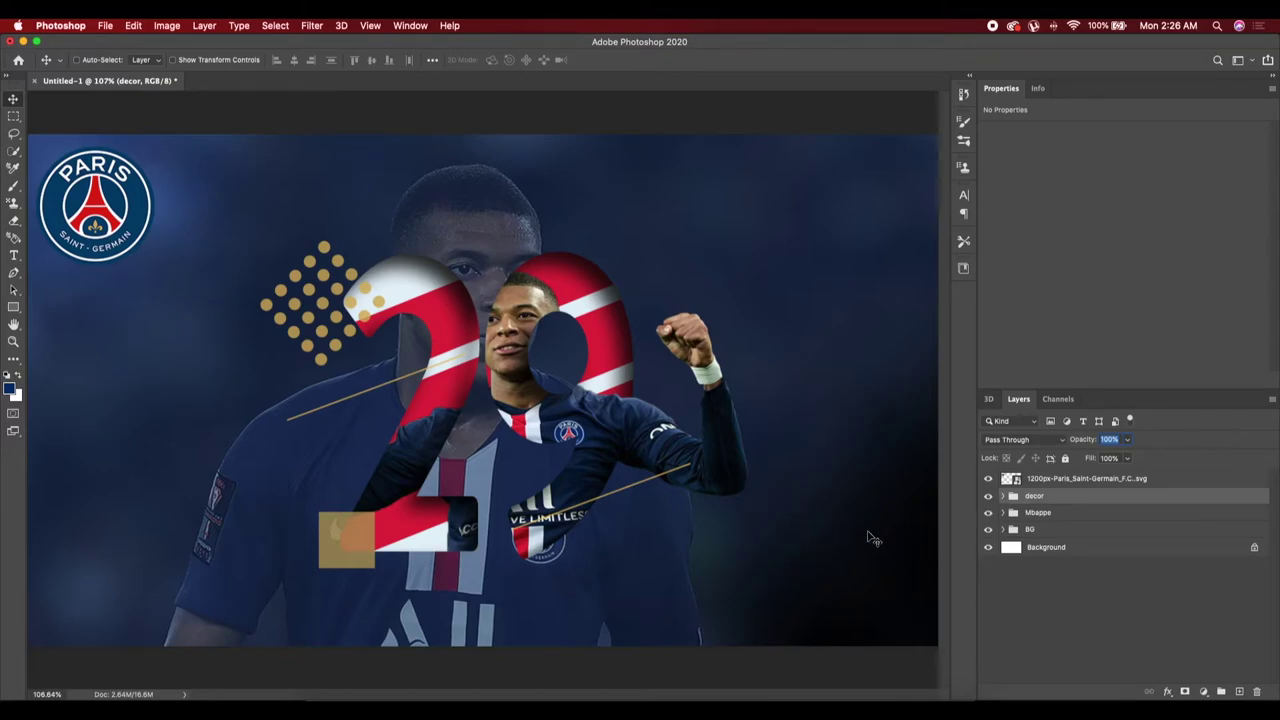
{"action": "left_click", "coordinate": [1008, 480]}
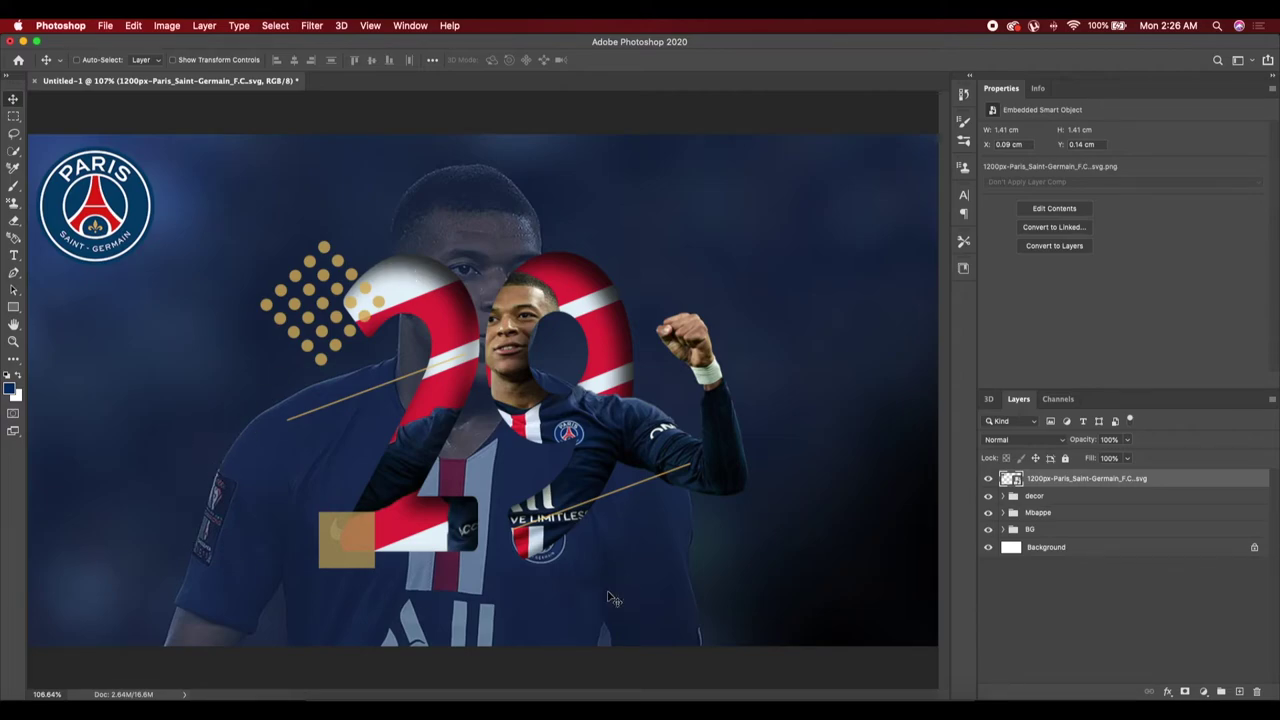
{"action": "left_click", "coordinate": [14, 256]}
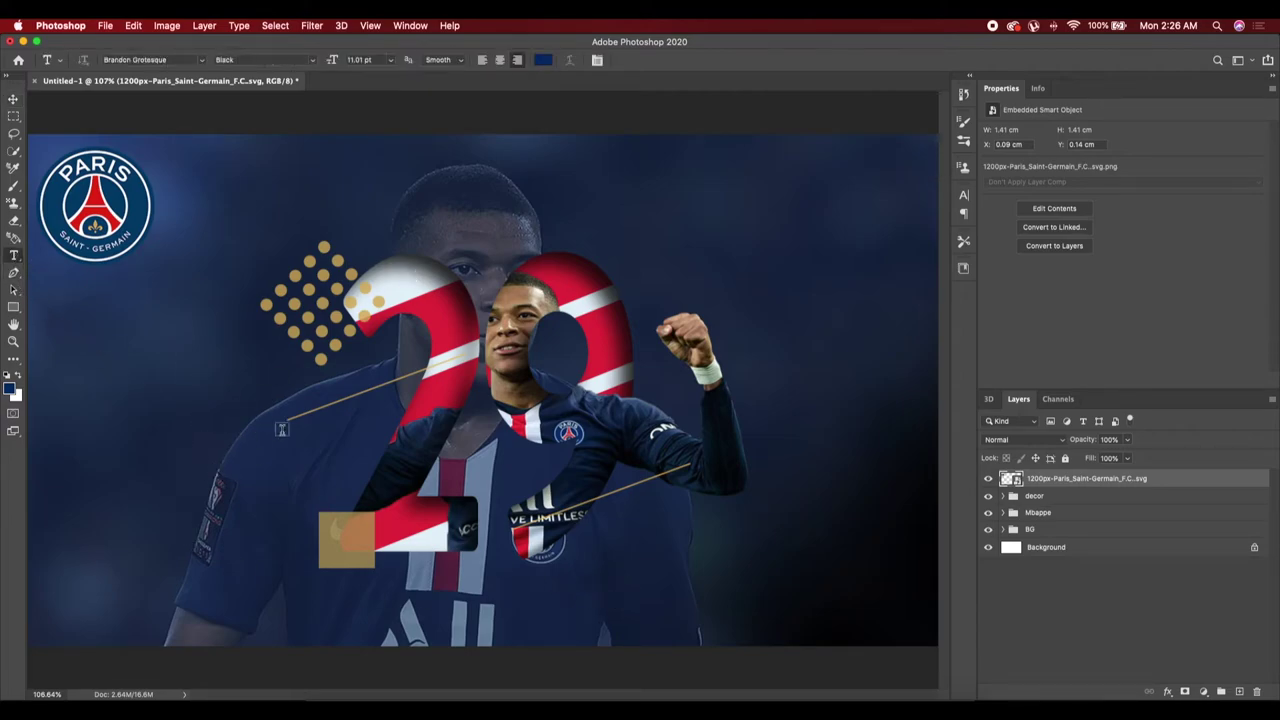
Paste 'KYLIAN MBAPPÉ' below the 29, colour it white, and break it onto two lines
{"action": "left_click", "coordinate": [631, 605]}
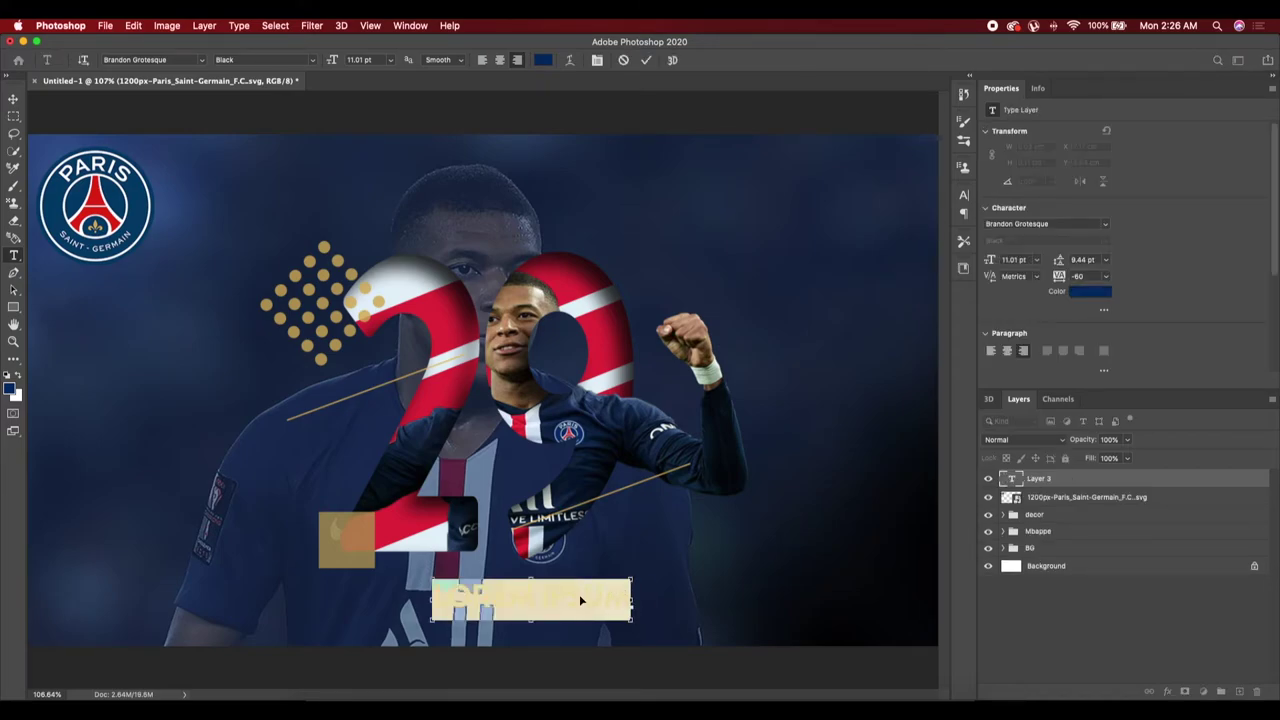
{"action": "type", "text": "KYLIAN MBAPPE"}
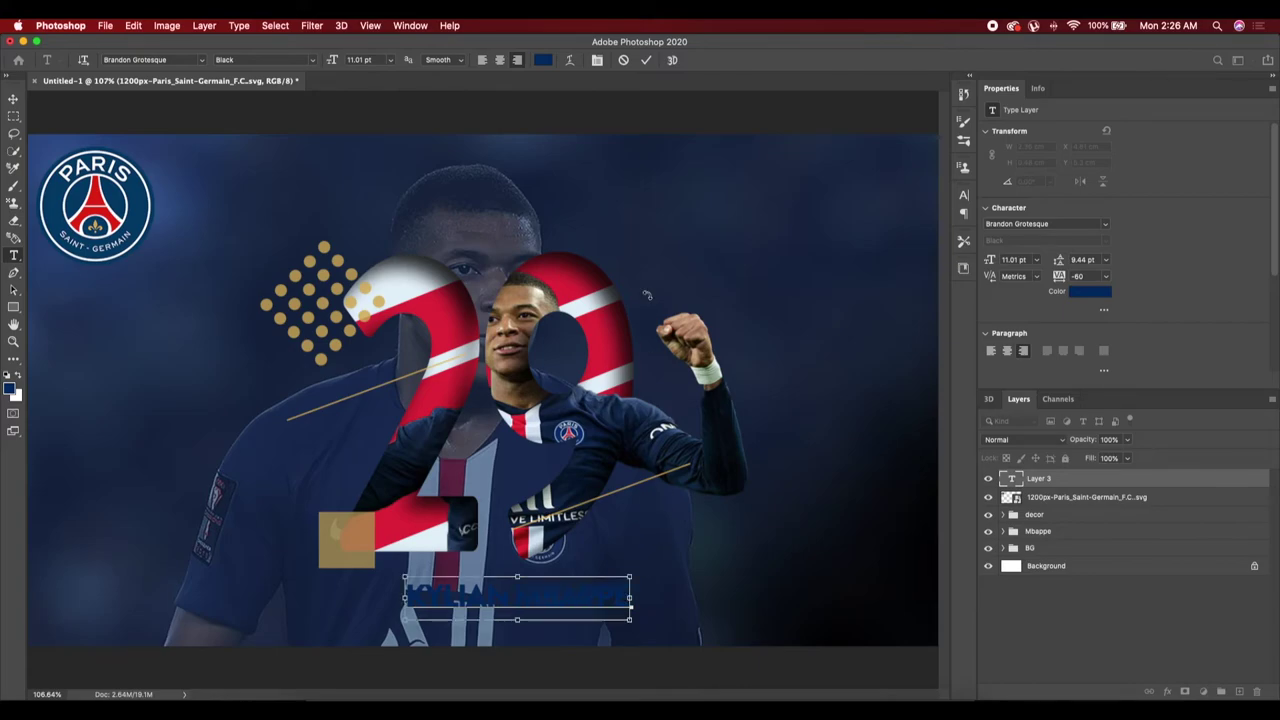
{"action": "key", "text": "ctrl+a"}
{"action": "left_click", "coordinate": [543, 60]}
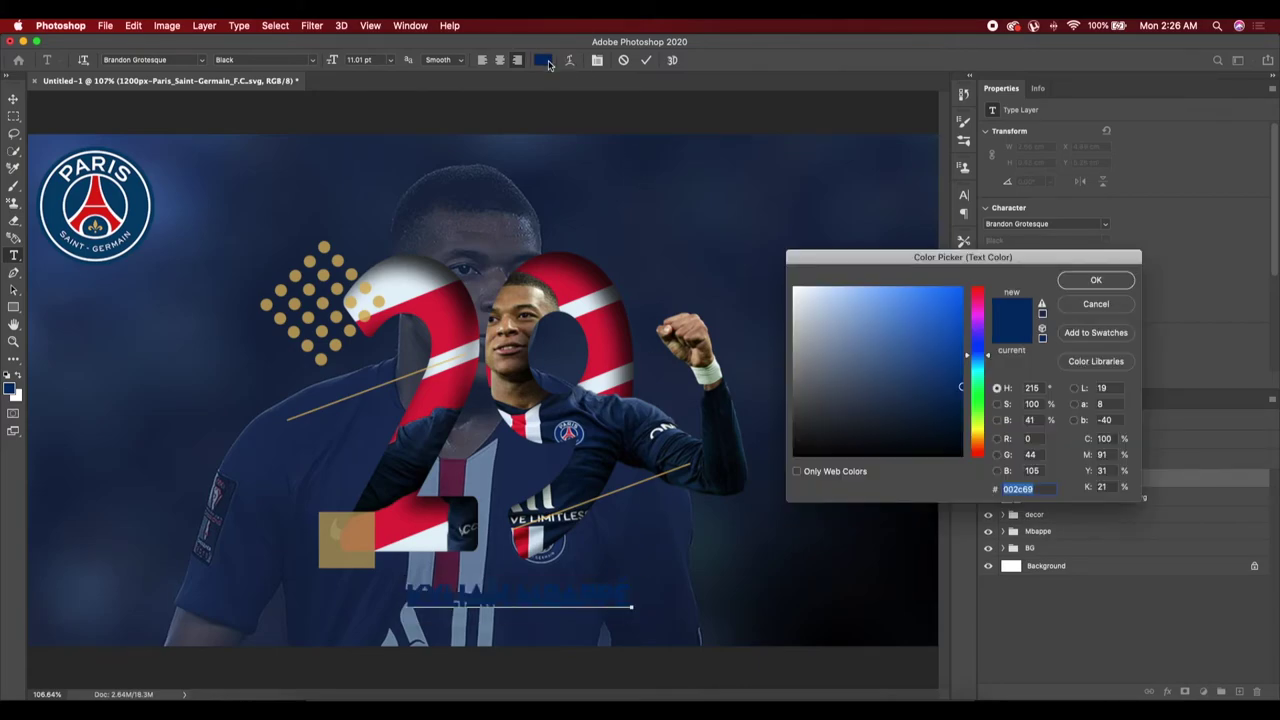
{"action": "left_click_drag", "start_coordinate": [797, 298], "coordinate": [789, 271]}
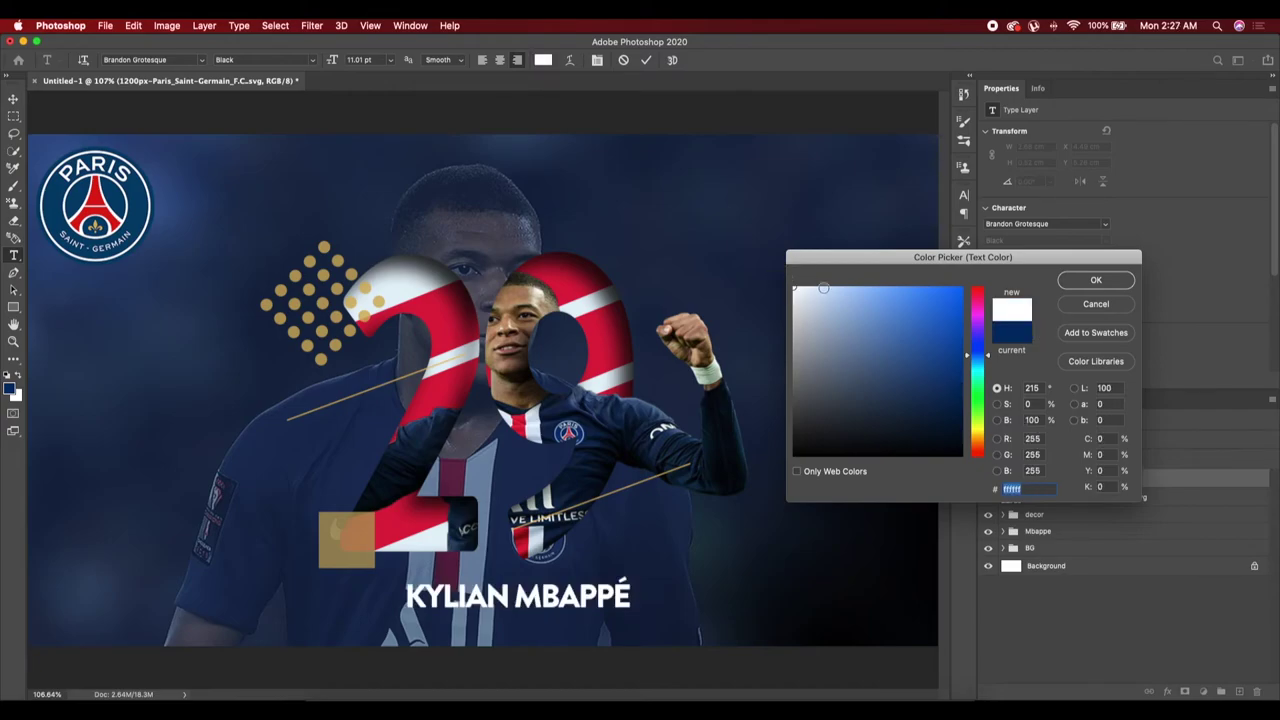
{"action": "left_click", "coordinate": [1095, 281]}
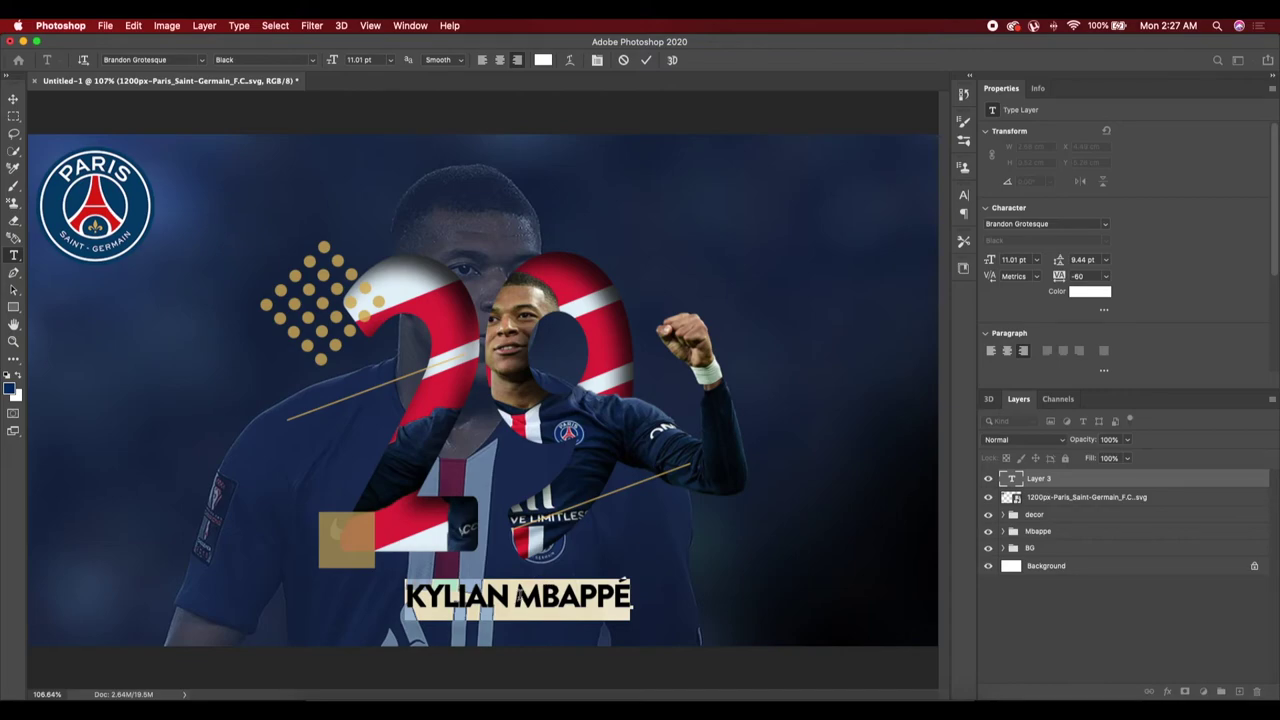
{"action": "left_click", "coordinate": [516, 597]}
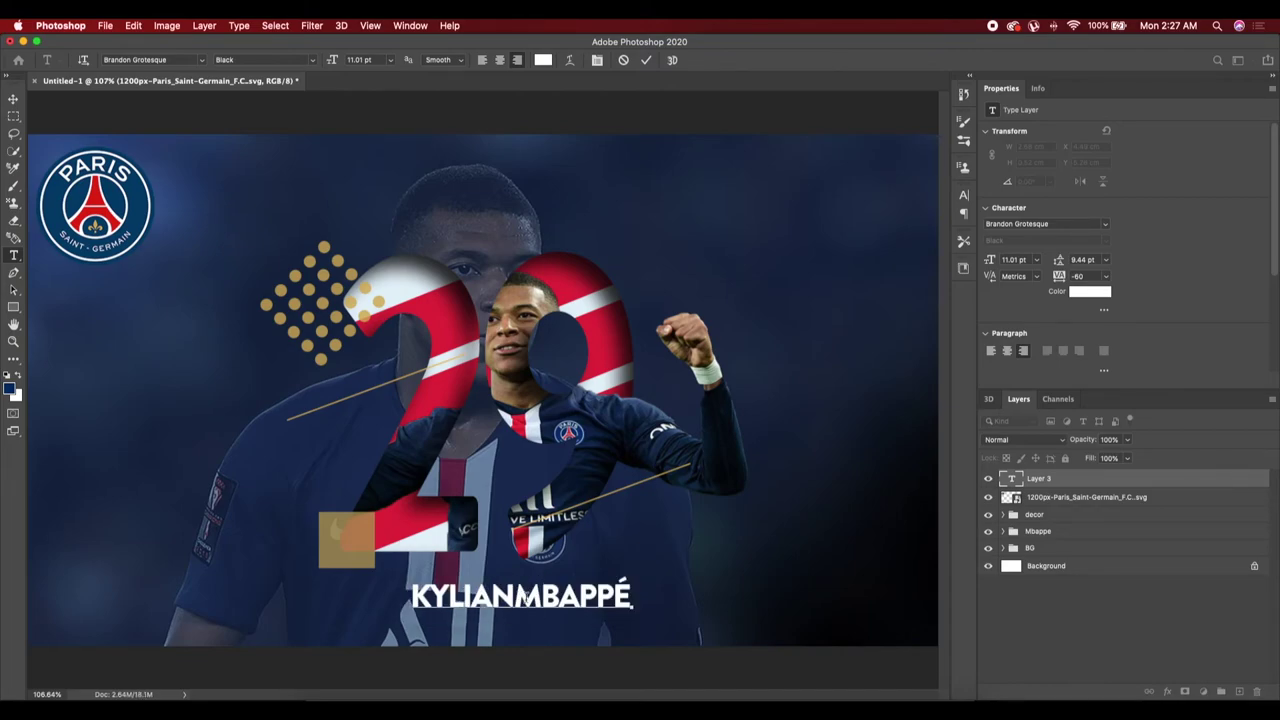
{"action": "key", "text": "Return"}
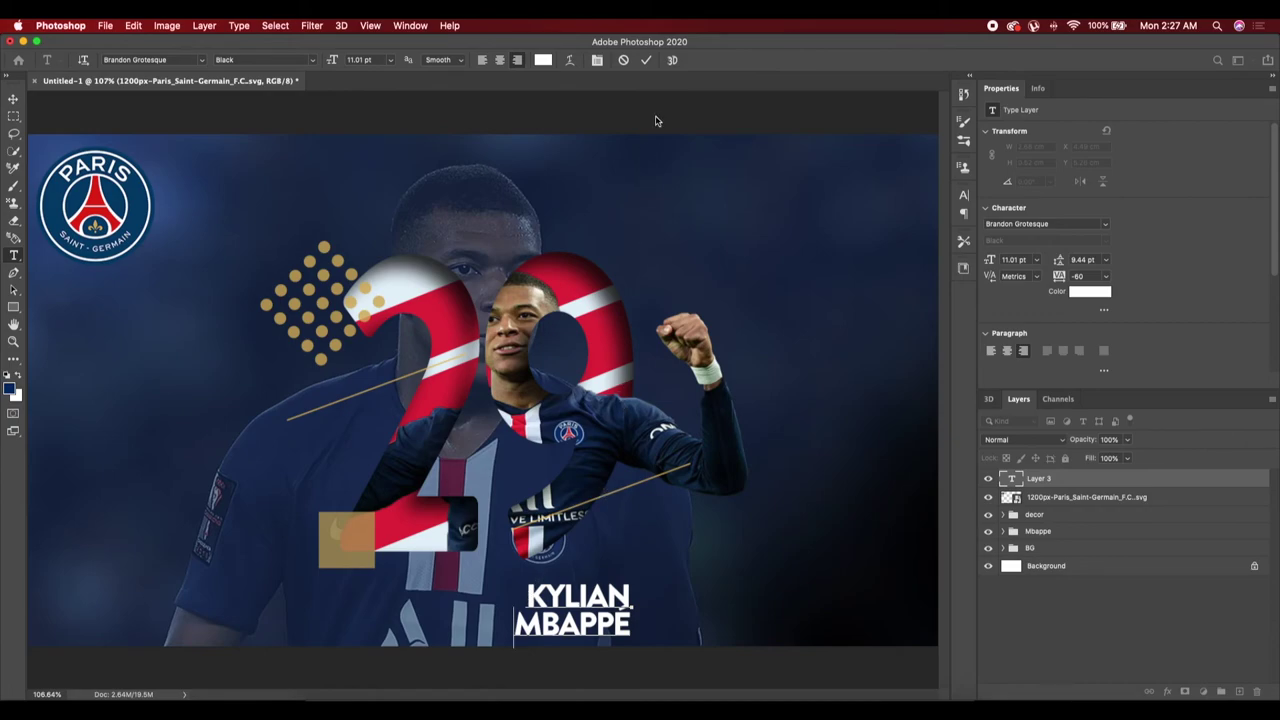
{"action": "left_click", "coordinate": [647, 61]}
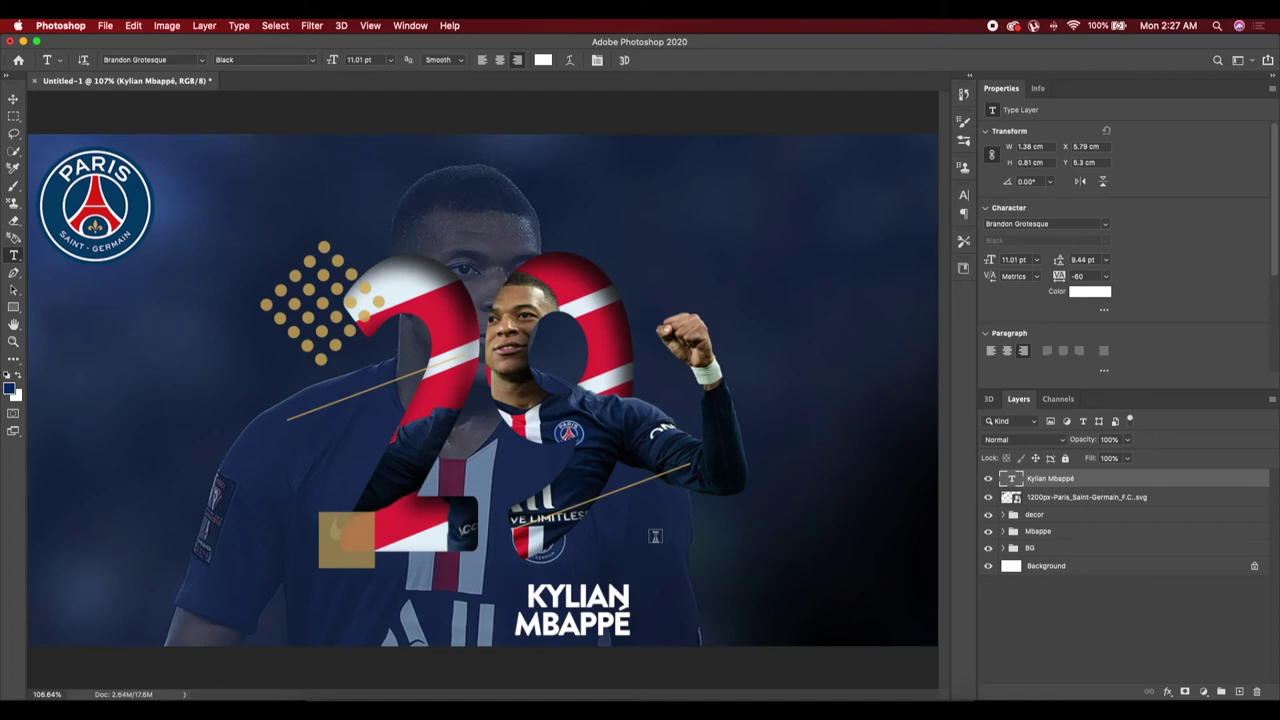
Drag the name text right of the jersey badge, beneath the lower gold line
{"action": "key", "text": "ctrl+t"}
{"action": "mouse_move", "coordinate": [597, 617]}
{"action": "left_mouse_down"}
{"action": "mouse_move", "coordinate": [722, 572]}
{"action": "mouse_move", "coordinate": [796, 607]}
{"action": "left_mouse_up"}
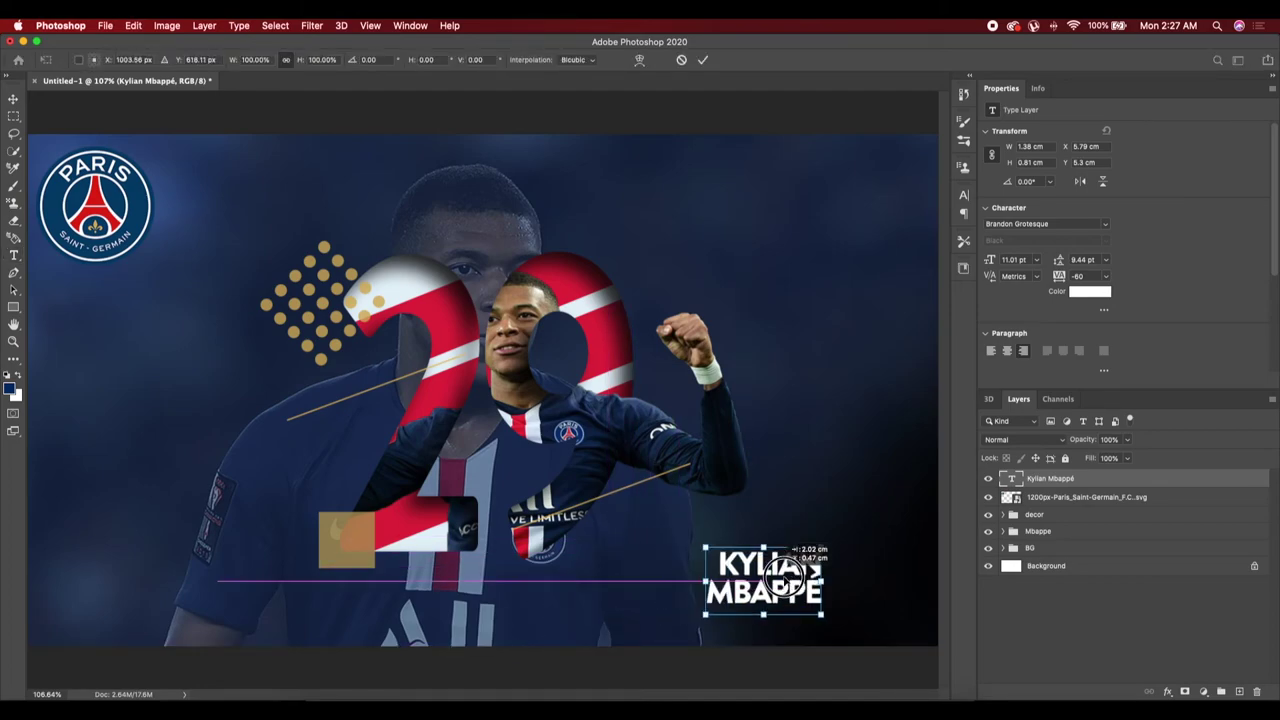
{"action": "left_click_drag", "start_coordinate": [791, 600], "coordinate": [757, 583]}
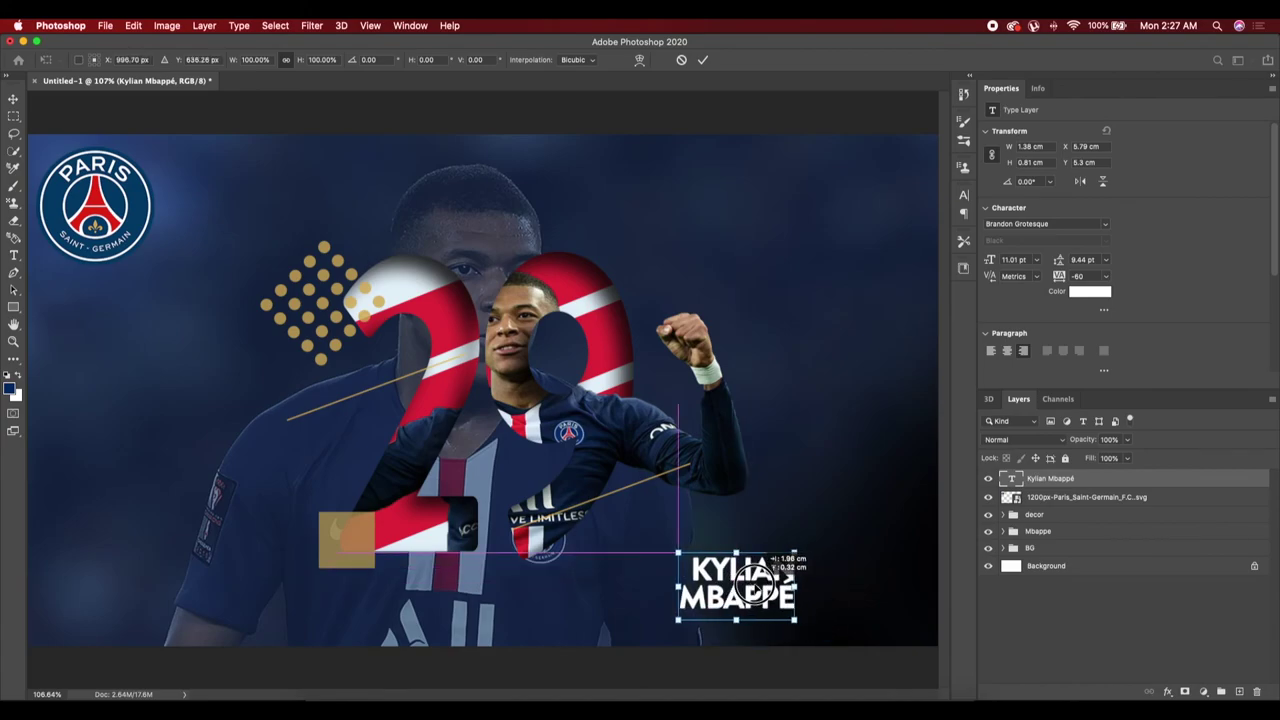
{"action": "mouse_move", "coordinate": [757, 583]}
{"action": "left_mouse_down"}
{"action": "mouse_move", "coordinate": [751, 509]}
{"action": "mouse_move", "coordinate": [586, 571]}
{"action": "mouse_move", "coordinate": [423, 537]}
{"action": "mouse_move", "coordinate": [245, 522]}
{"action": "left_mouse_up"}
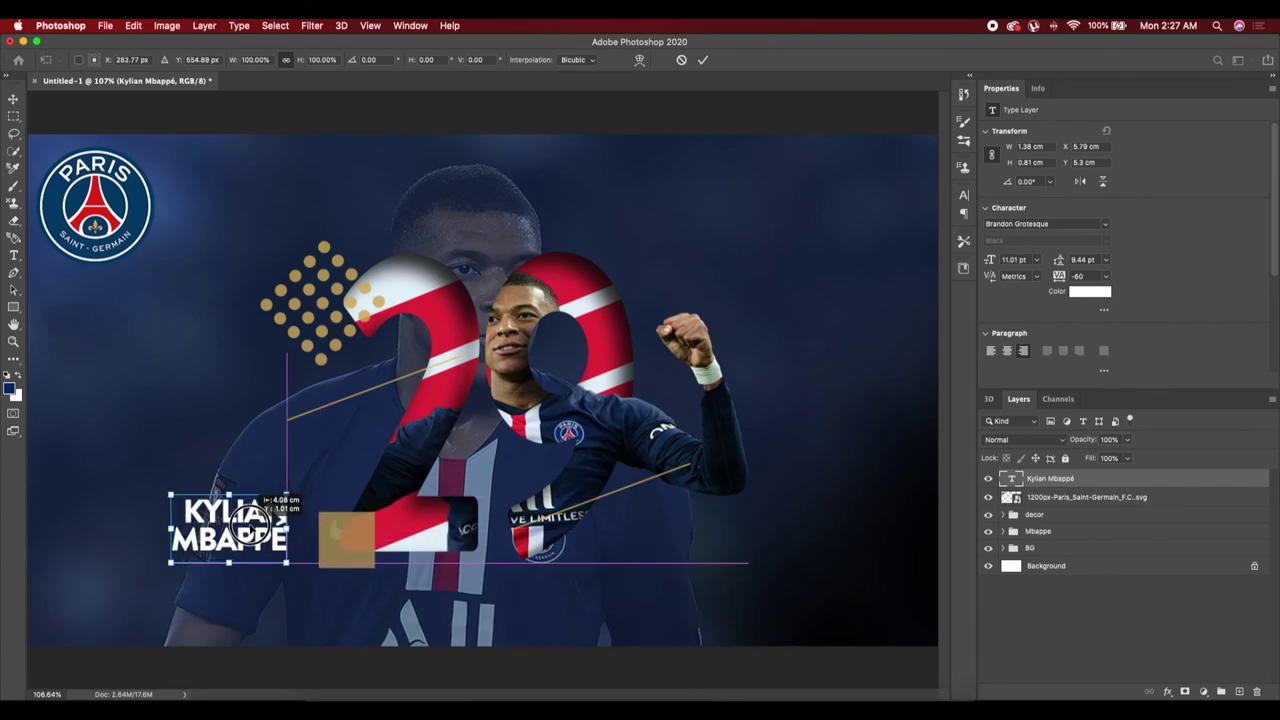
{"action": "left_click_drag", "start_coordinate": [250, 522], "coordinate": [668, 533]}
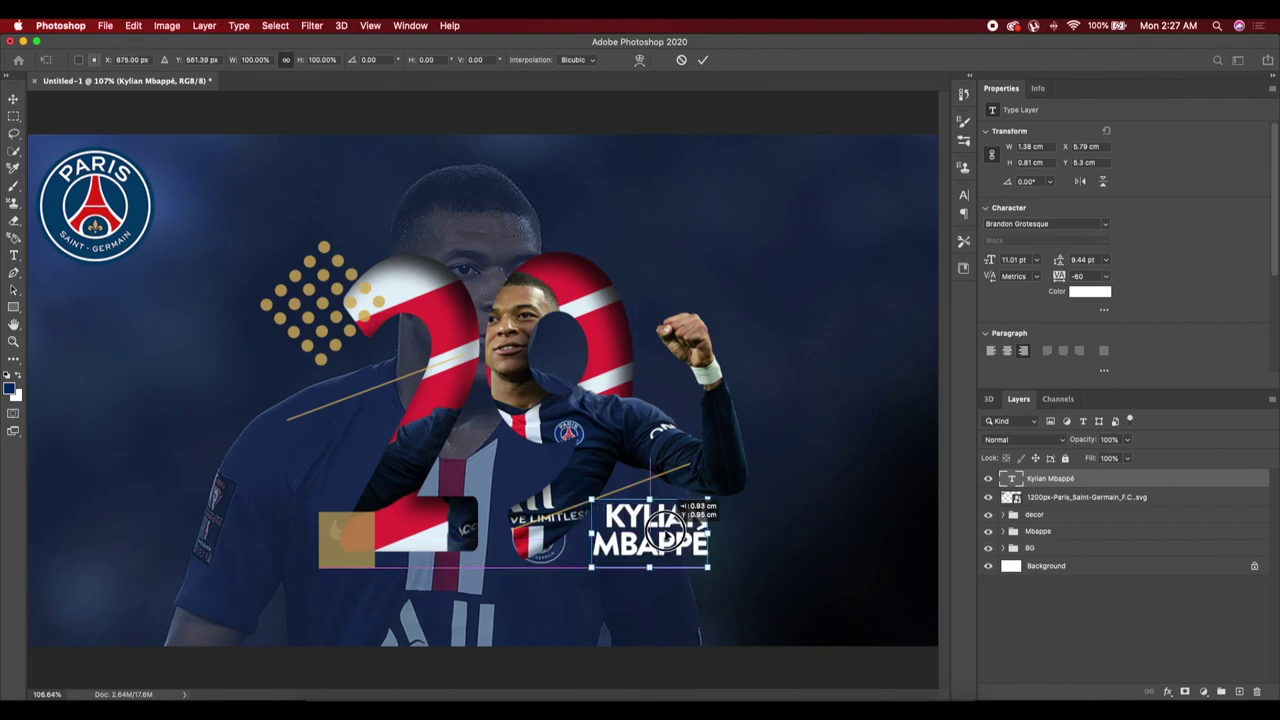